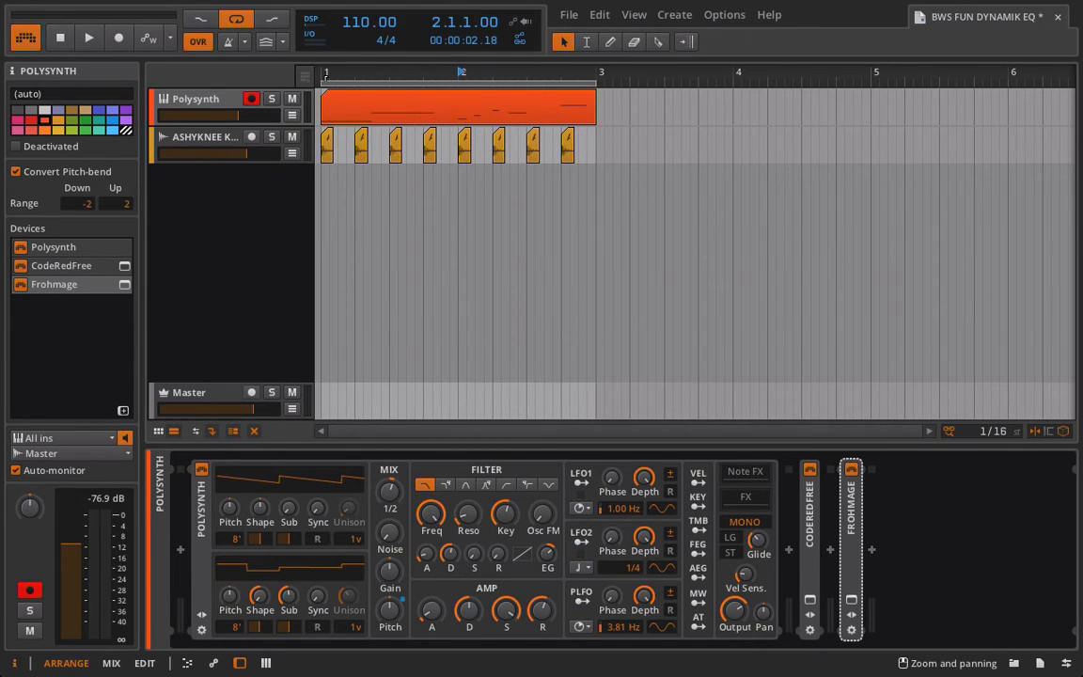
# - Play the arrangement from bar 1, disarm the Polysynth track's recording and stop playback
pyautogui.click(320, 71)
pyautogui.press('space')
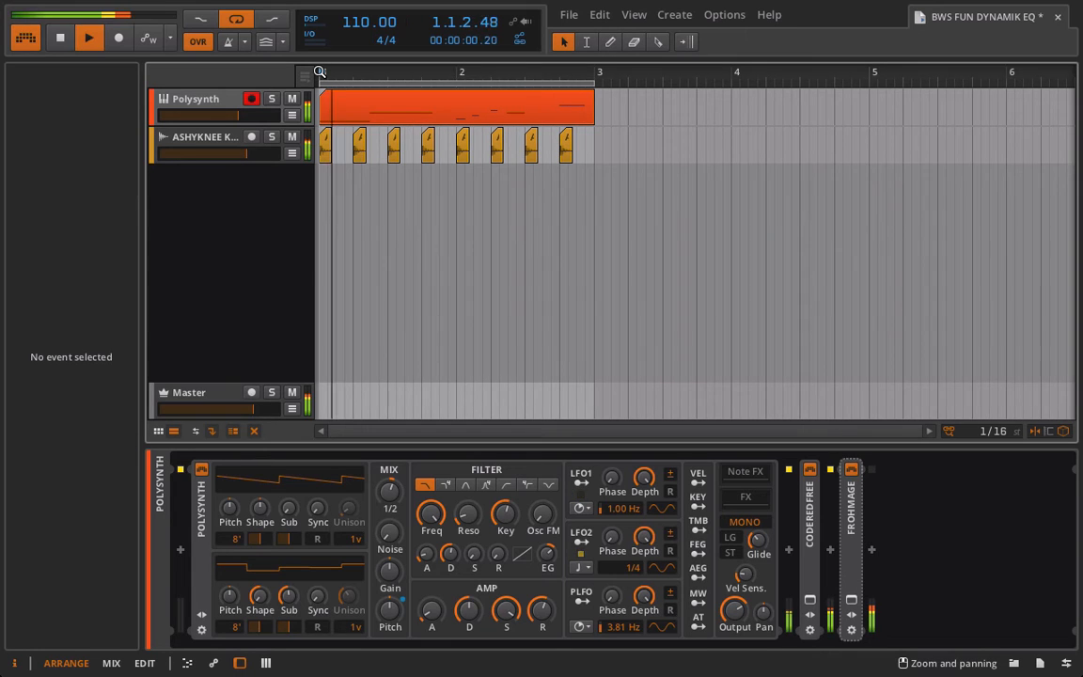
pyautogui.click(251, 98)
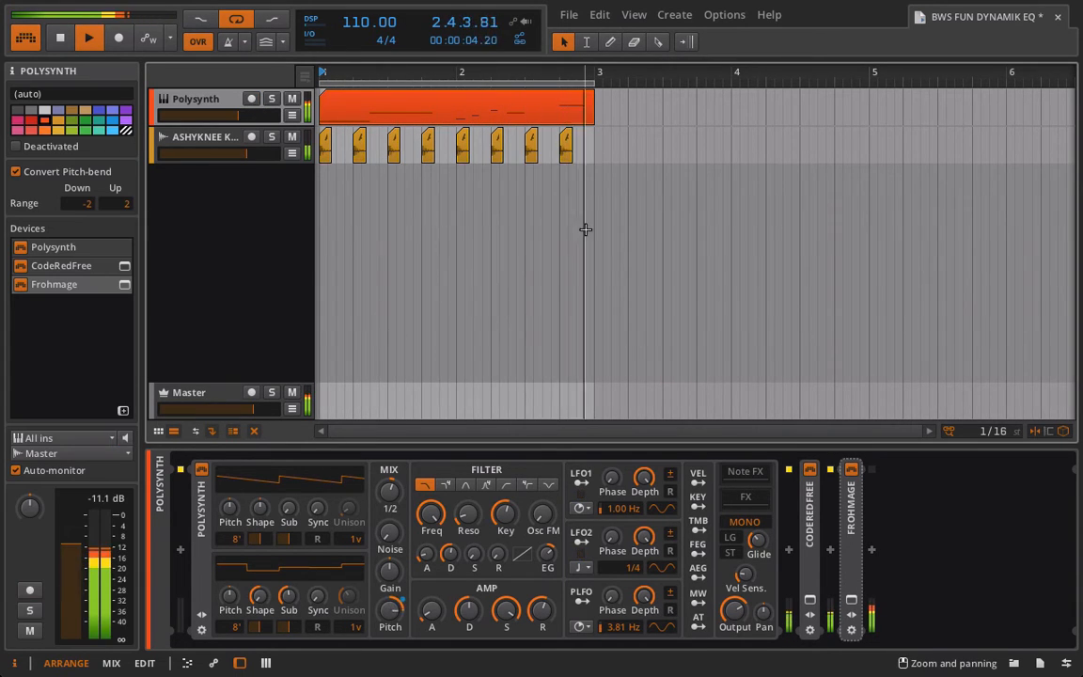
pyautogui.press('space')
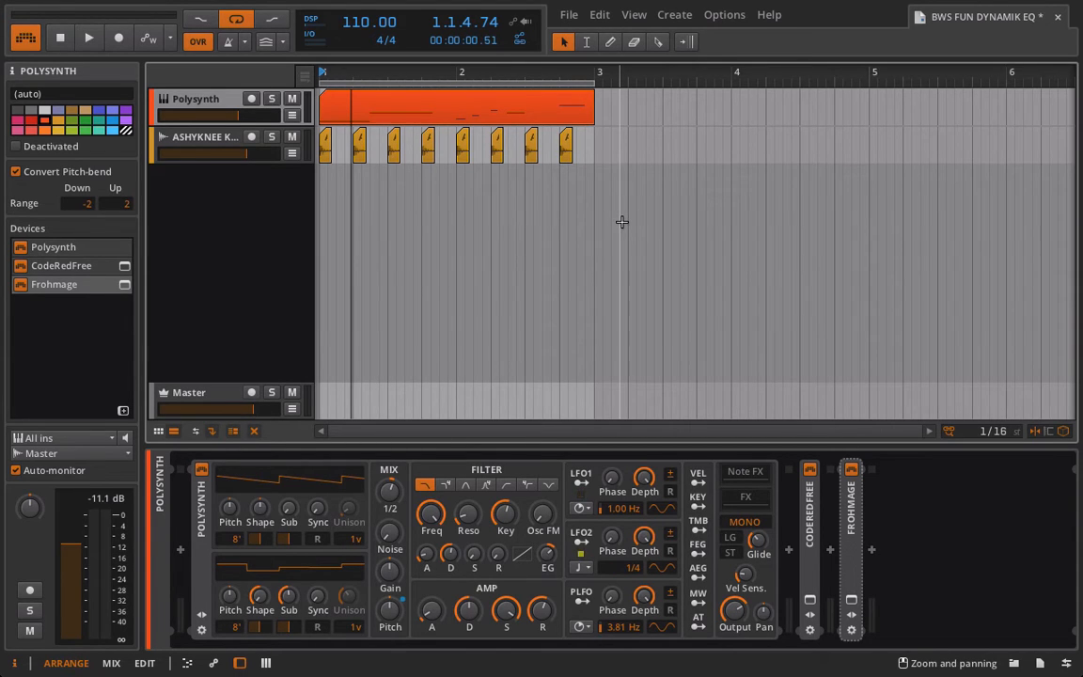
# - Add an Audio MOD device after Frohmage on the Polysynth track and mute the kick track
pyautogui.click(872, 550)
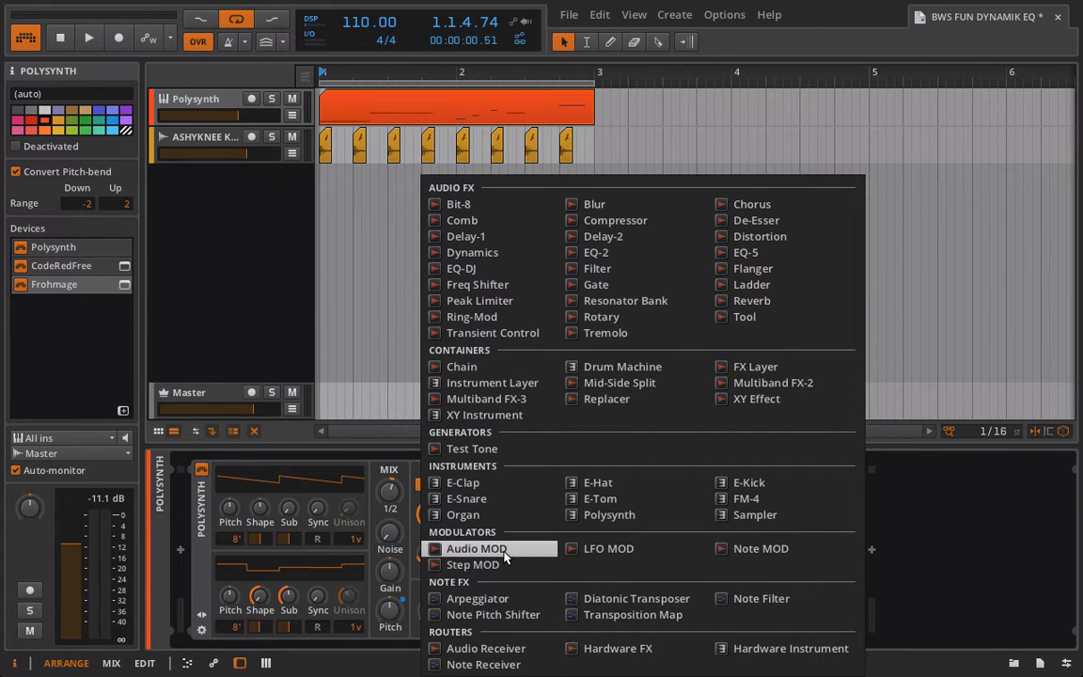
pyautogui.click(475, 549)
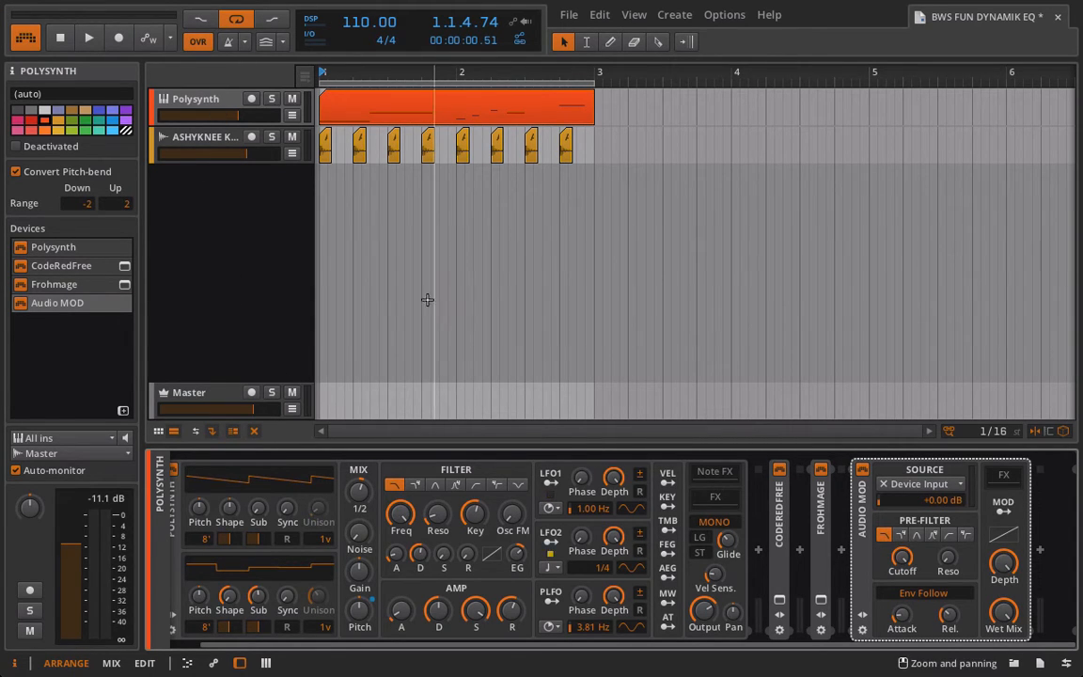
pyautogui.click(292, 137)
pyautogui.press('space')
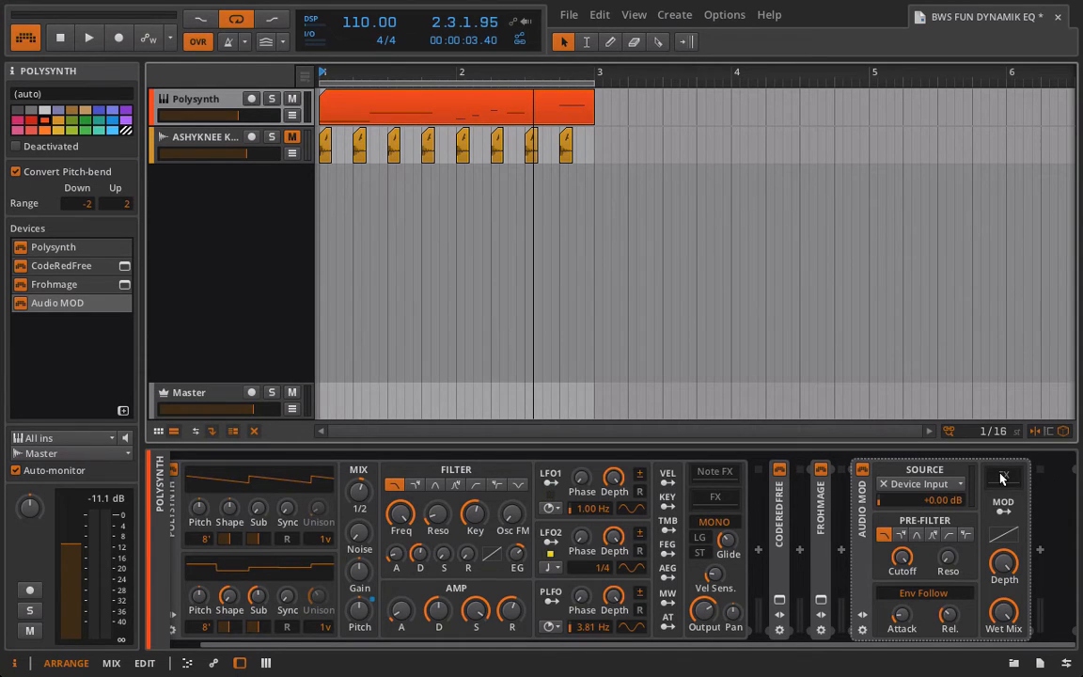
# - Set the Audio MOD's source to ASHYKNEE Kick (PRE) and play the loop to check its input signal
pyautogui.click(916, 487)
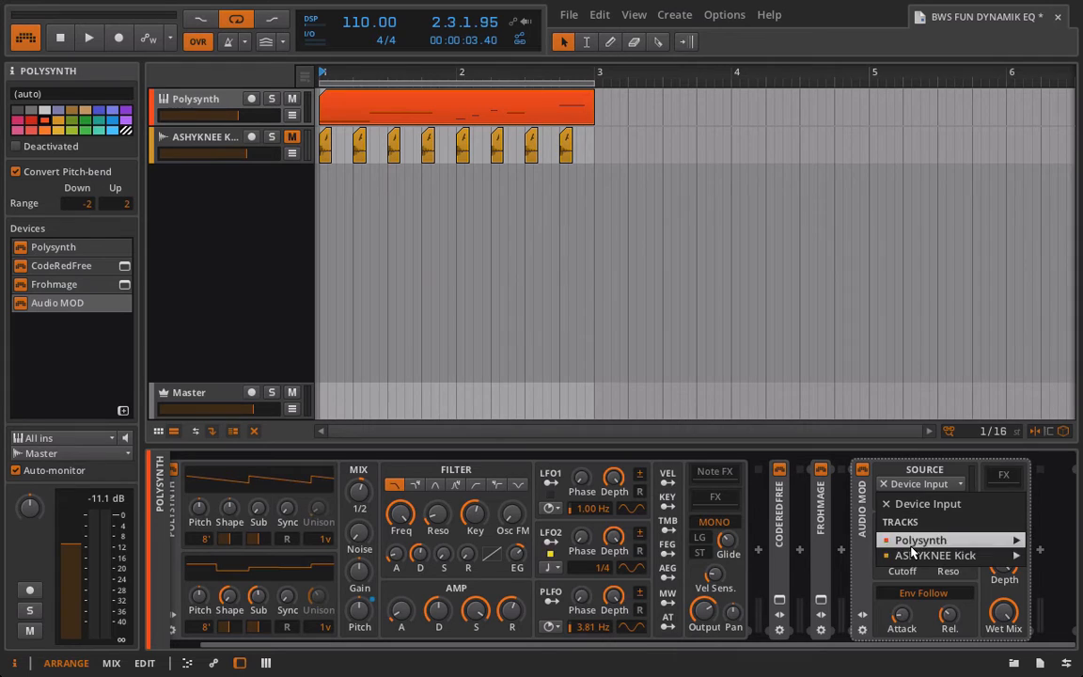
pyautogui.moveTo(901, 561)
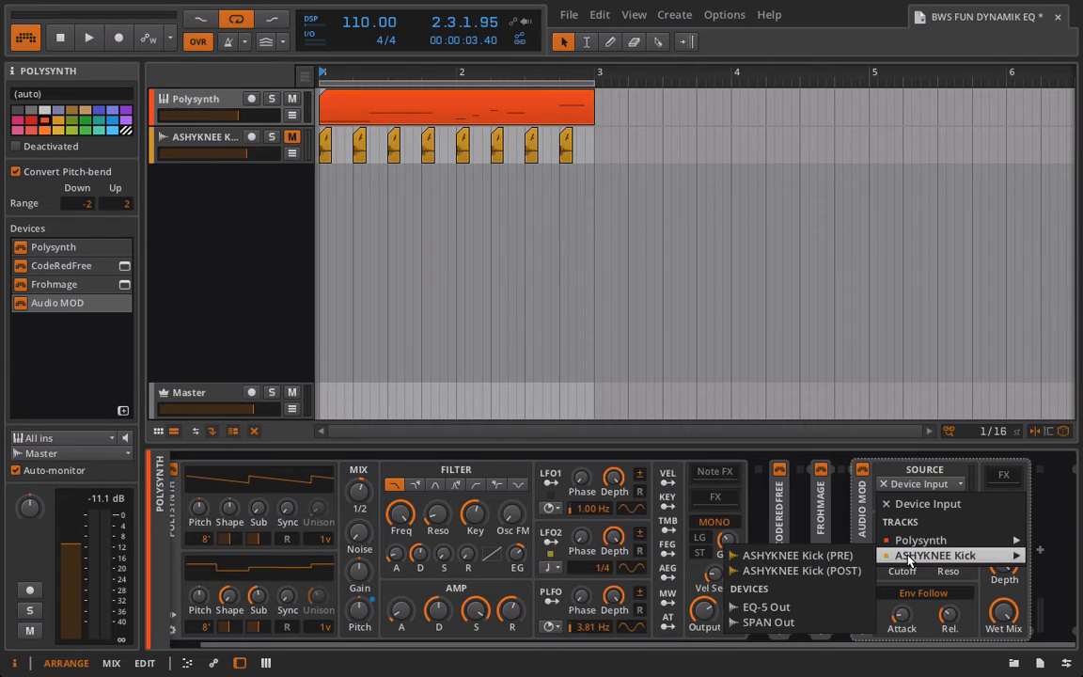
pyautogui.click(854, 556)
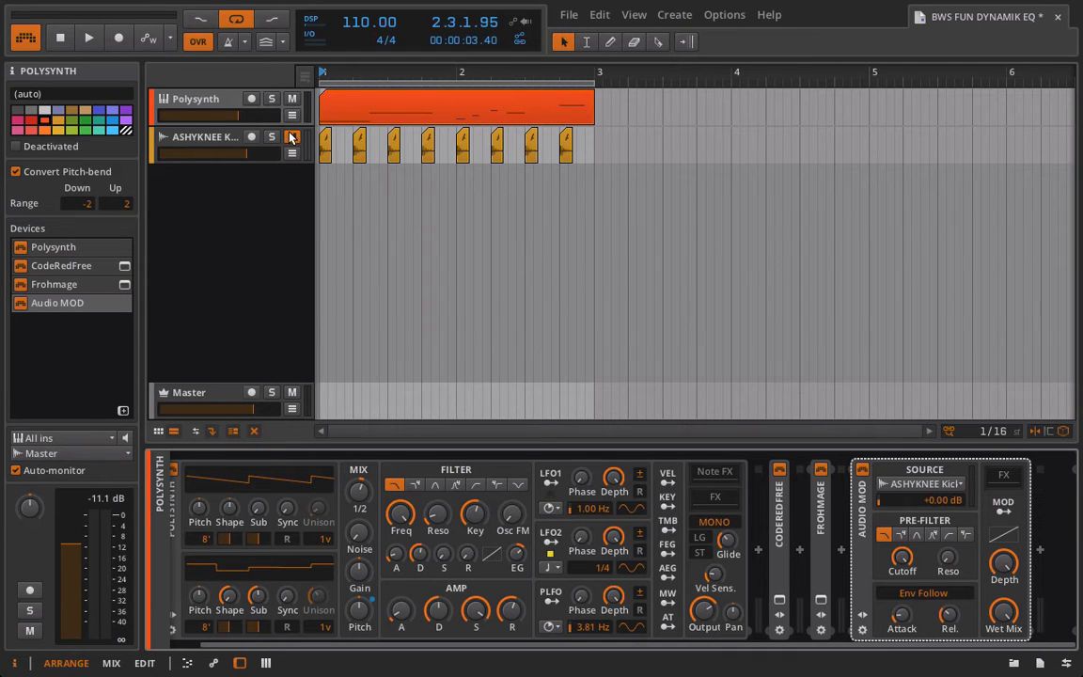
pyautogui.press('space')
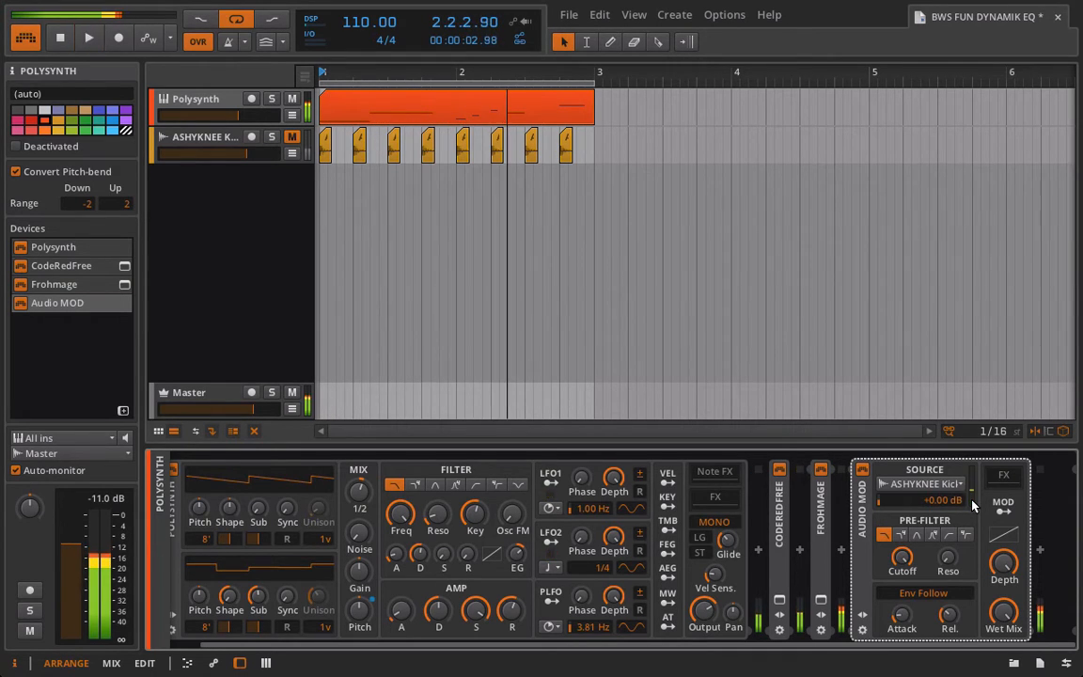
# - Open the Audio MOD's FX chain and insert an EQ-2 in it
pyautogui.click(1006, 479)
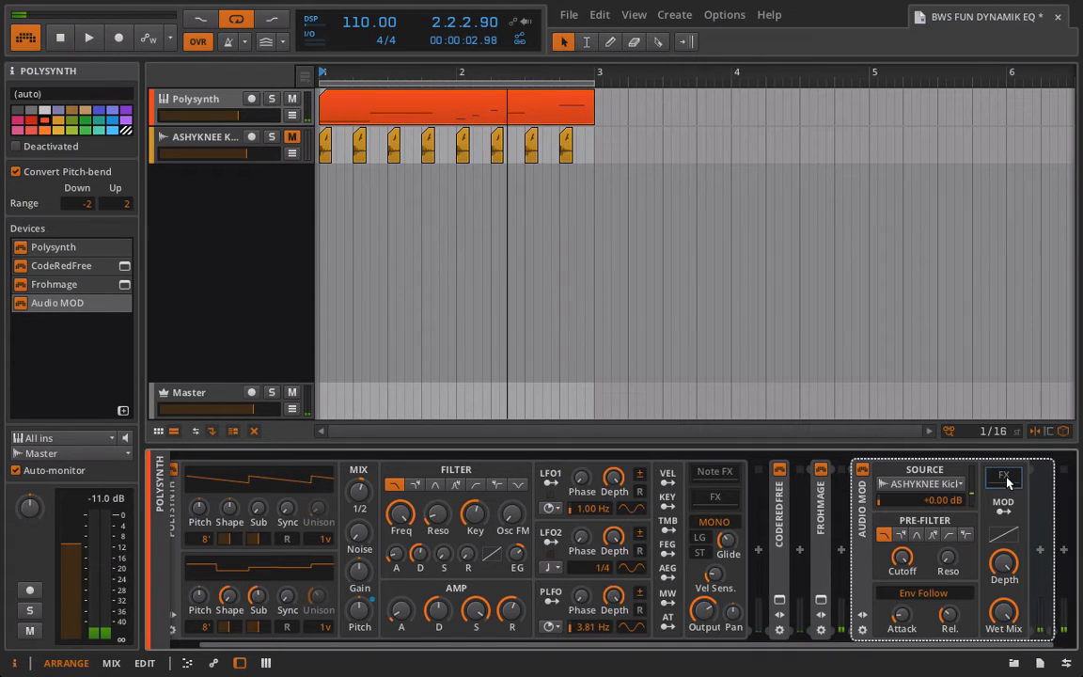
pyautogui.click(1039, 551)
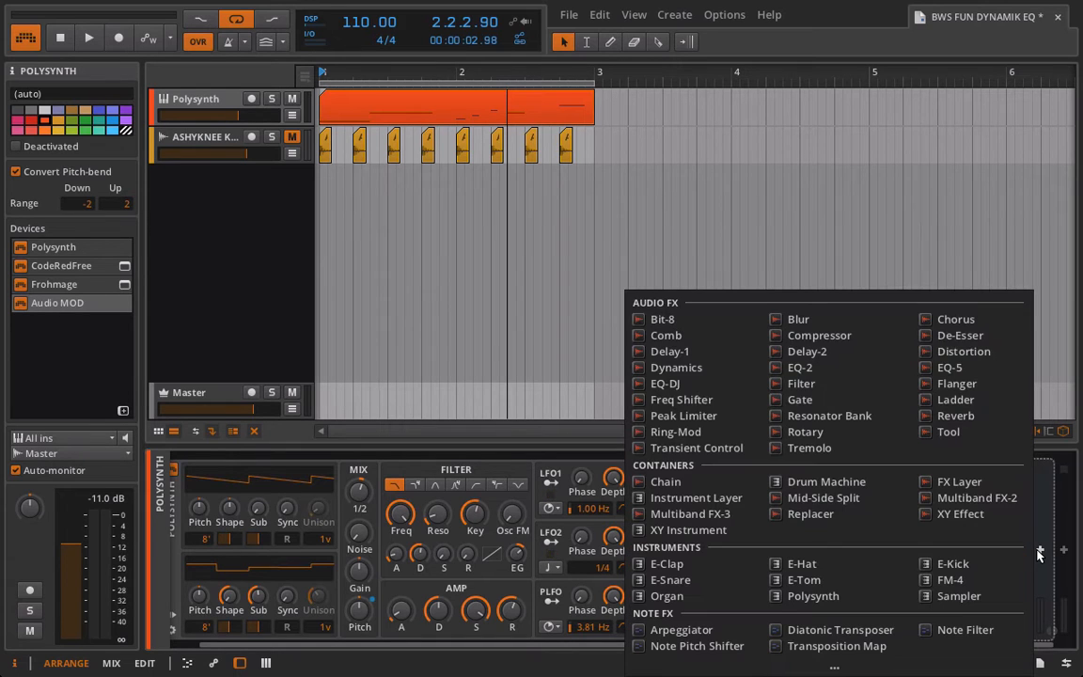
pyautogui.click(903, 375)
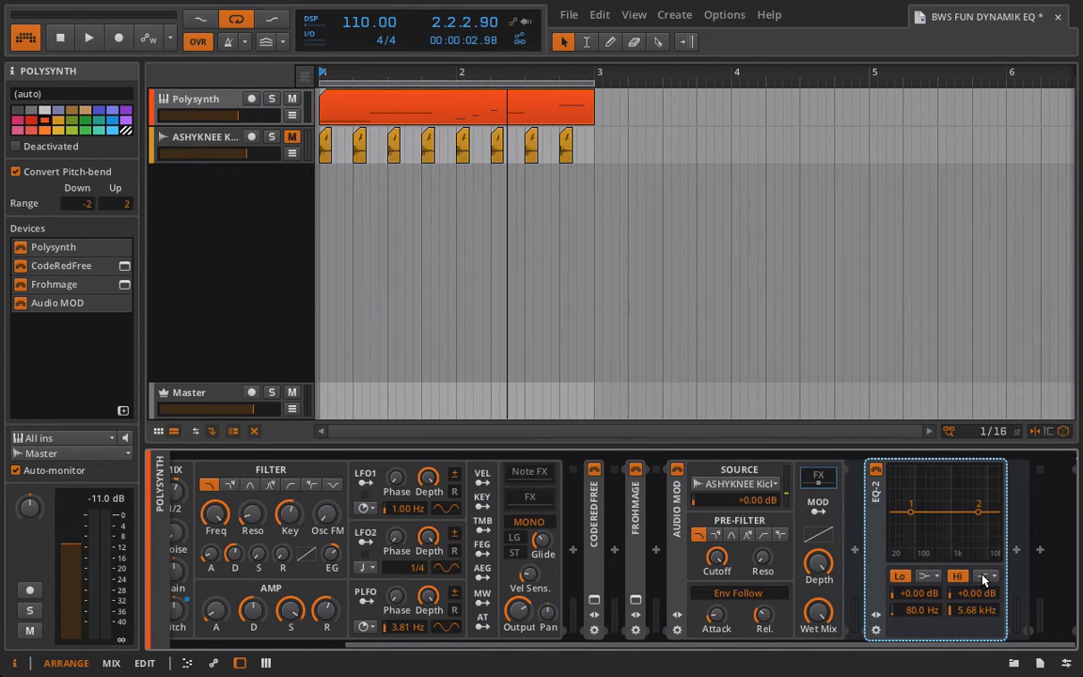
# - Change the EQ-2's high band to a bell shape and set its frequency to about 590 Hz
pyautogui.click(984, 575)
pyautogui.click(999, 623)
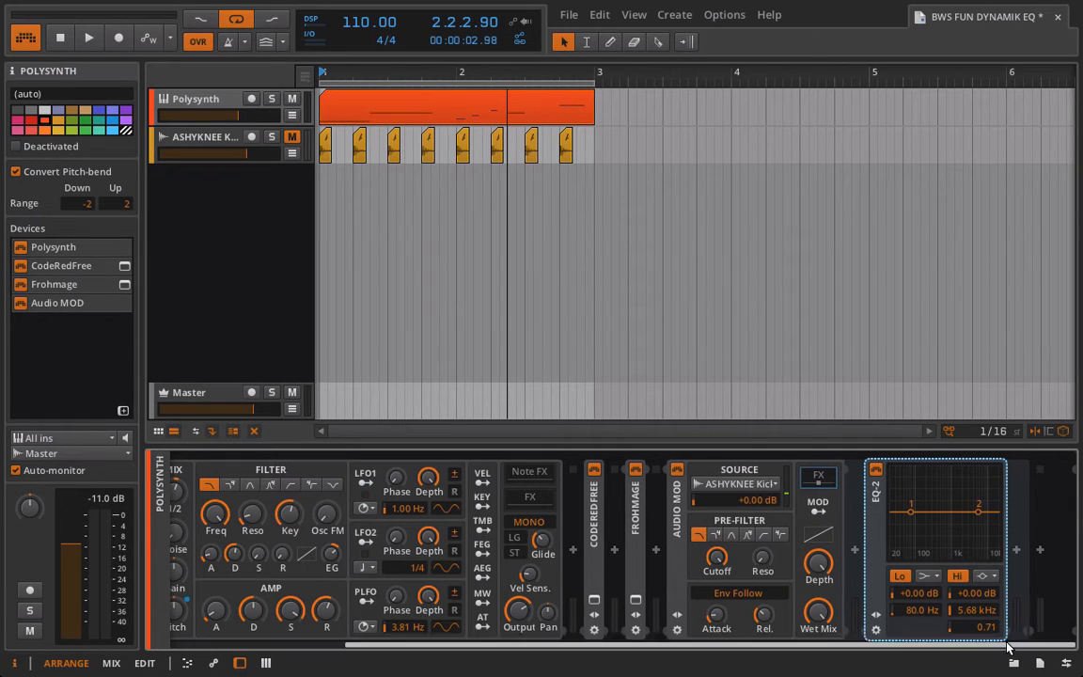
pyautogui.moveTo(973, 610); pyautogui.dragTo(974, 673)
# - Map the Audio MOD's modulation to the gain of the EQ-2's high band and play the loop
pyautogui.click(818, 510)
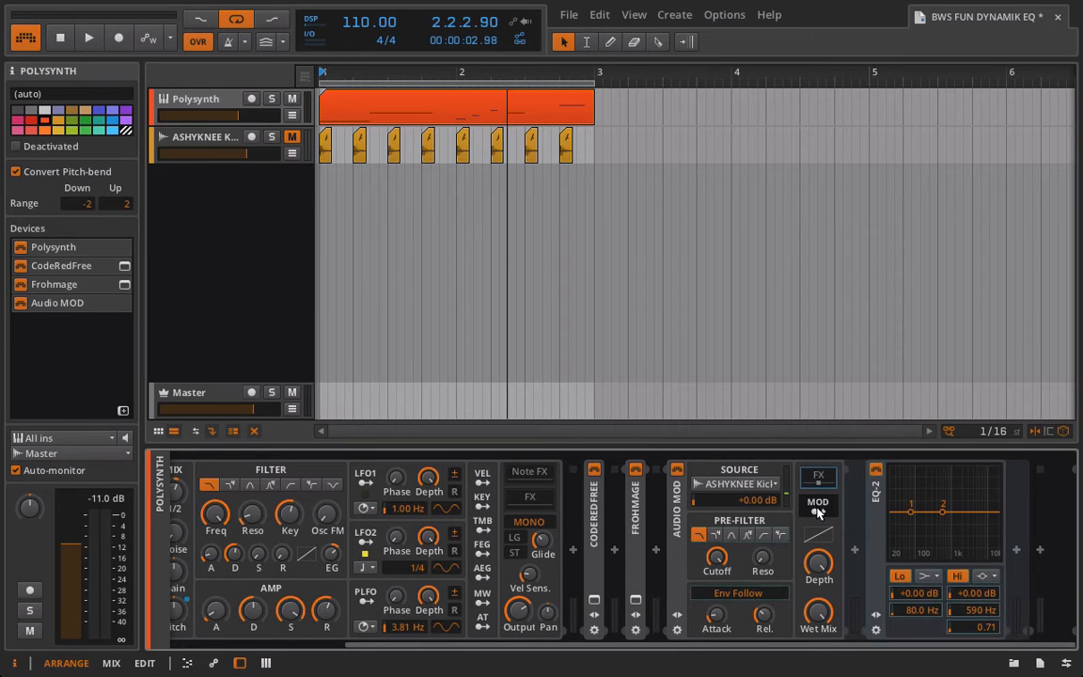
pyautogui.moveTo(958, 597); pyautogui.dragTo(957, 535)
pyautogui.click(822, 506)
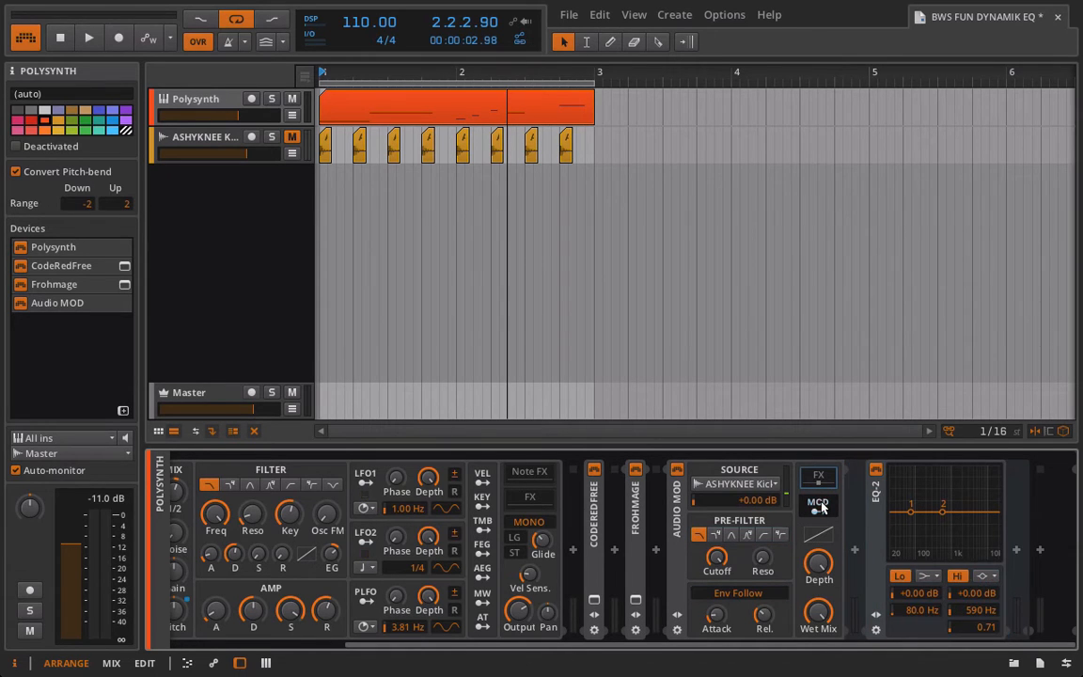
pyautogui.press('space')
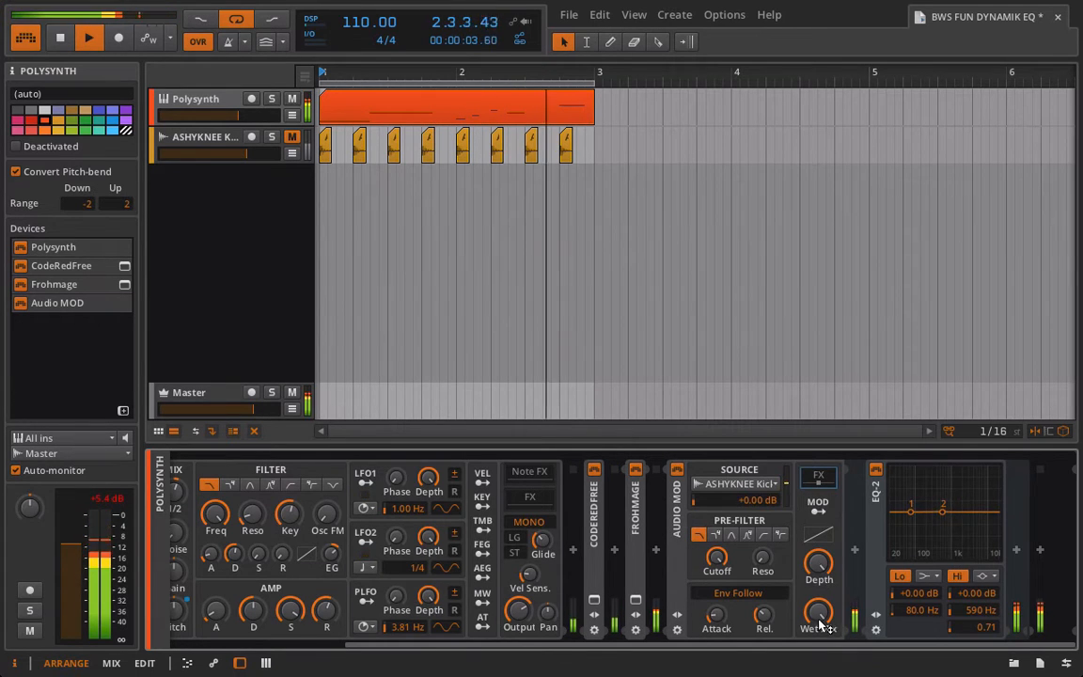
# - Adjust the Audio MOD's wet mix and its envelope follower release during playback
pyautogui.moveTo(818, 613); pyautogui.dragTo(818, 610)
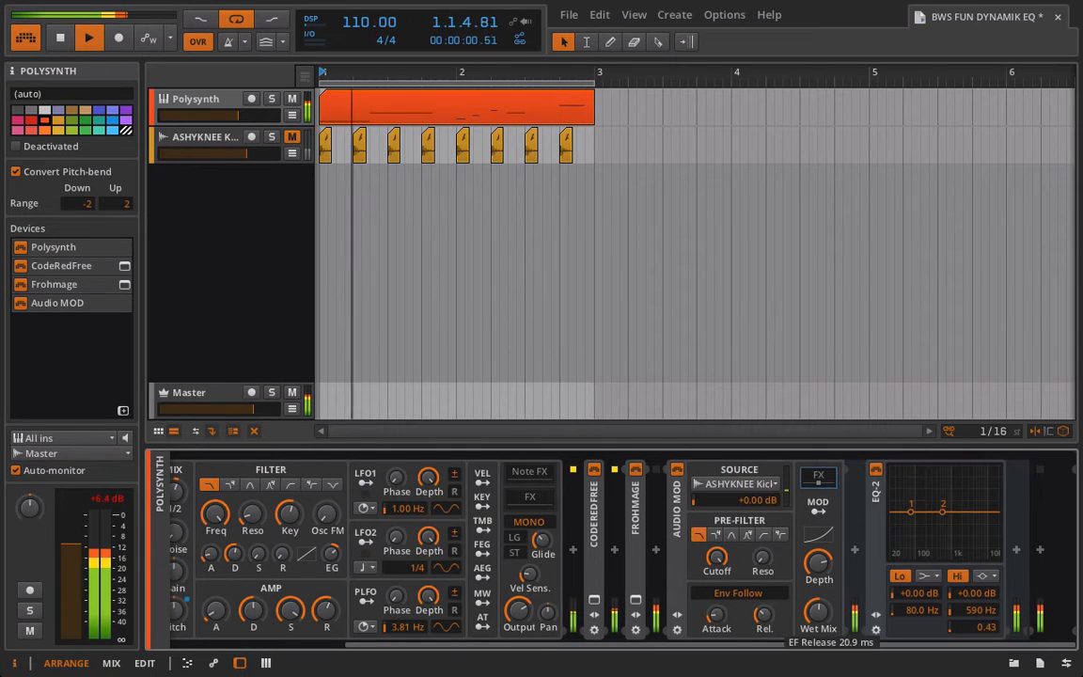
pyautogui.moveTo(764, 616); pyautogui.dragTo(763, 588)
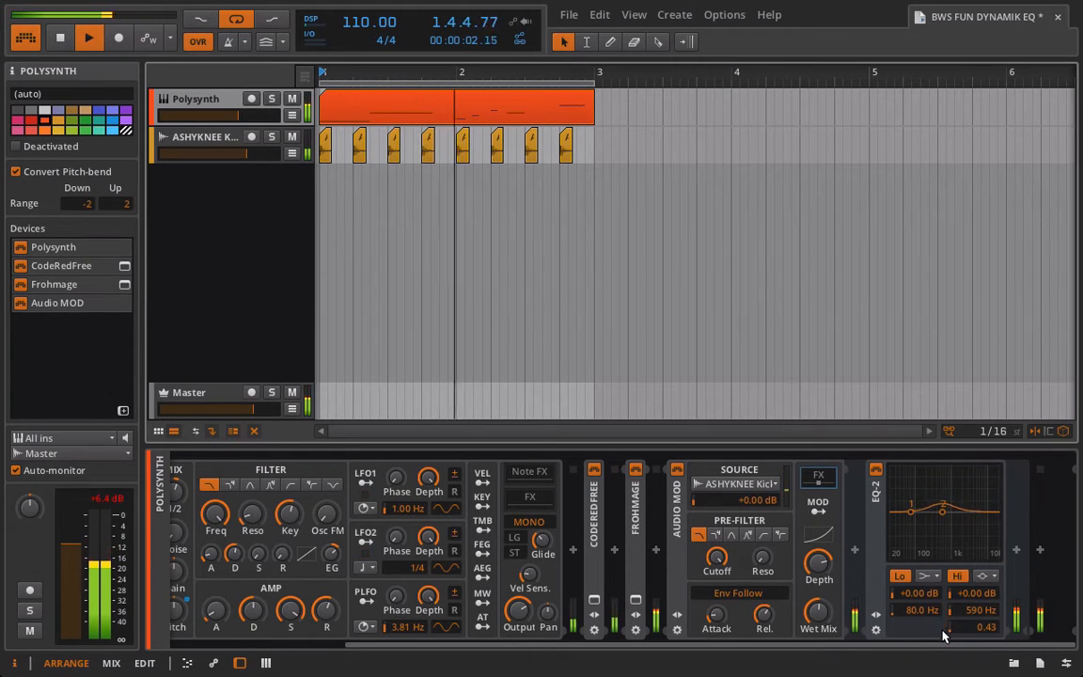
# - Set the EQ-2's high band frequency to about 2.32 kHz and compare the sound with Audio MOD off and on
pyautogui.moveTo(981, 611); pyautogui.dragTo(973, 575)
pyautogui.click(818, 502)
pyautogui.click(819, 513)
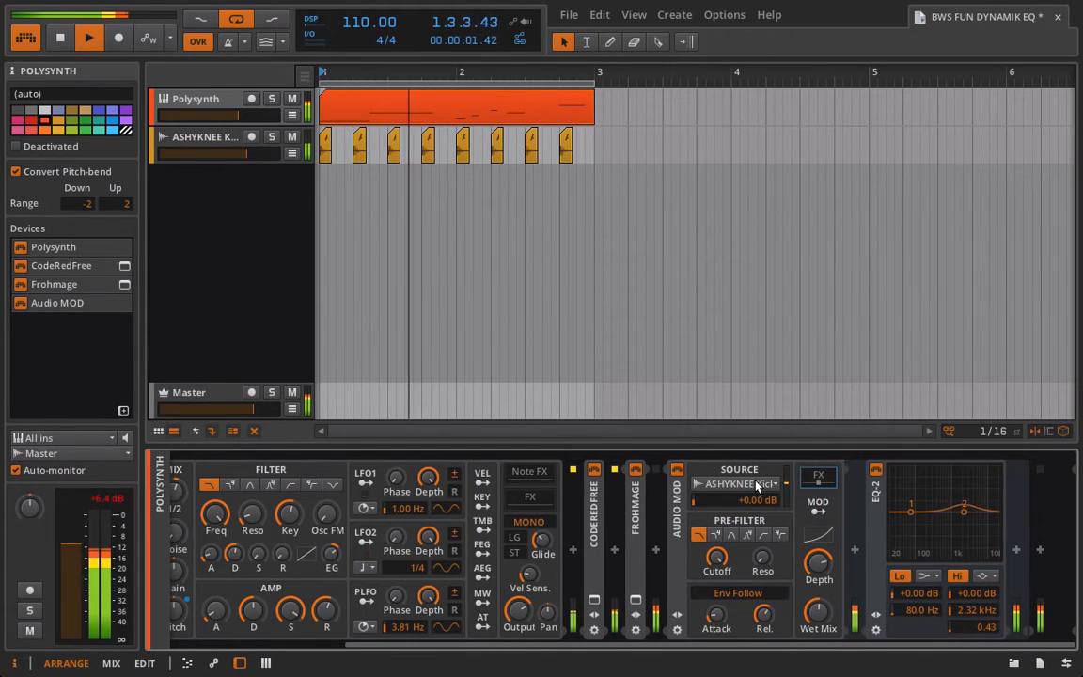
pyautogui.click(676, 470)
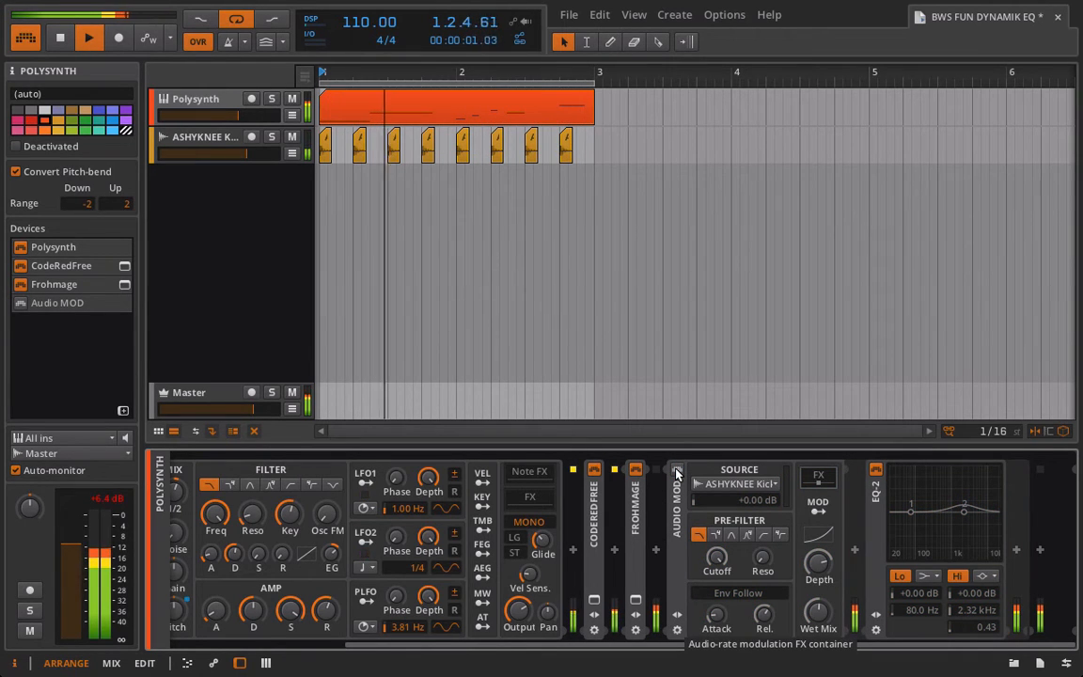
pyautogui.click(676, 470)
# - Add a Tool device after the Audio MOD and lower its amplitude
pyautogui.click(1041, 550)
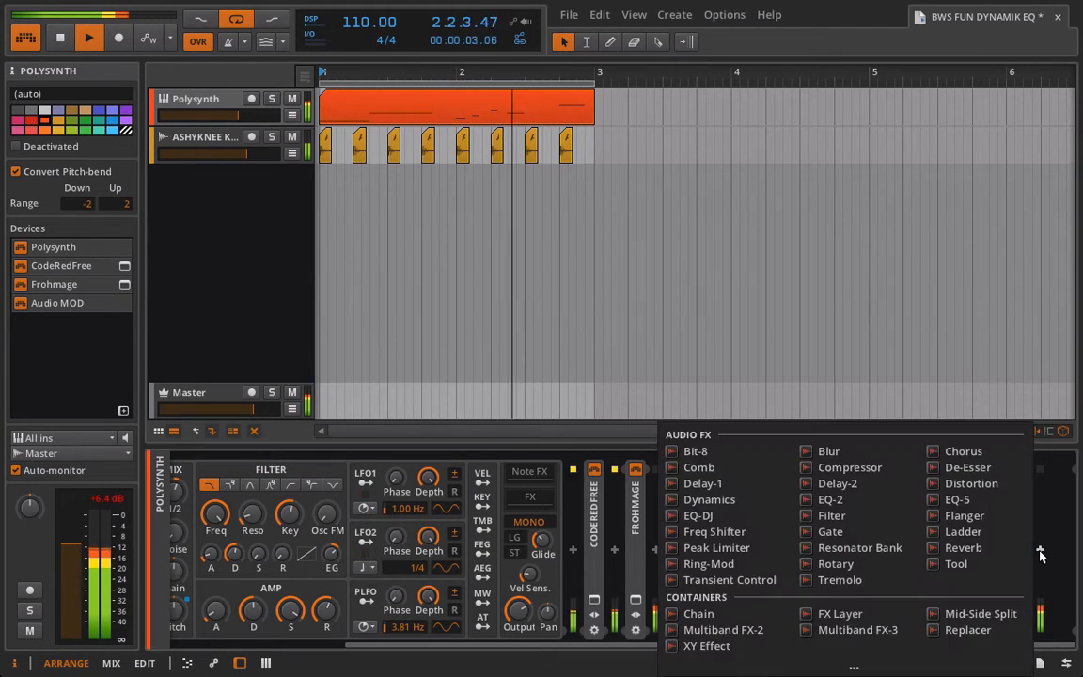
pyautogui.click(957, 564)
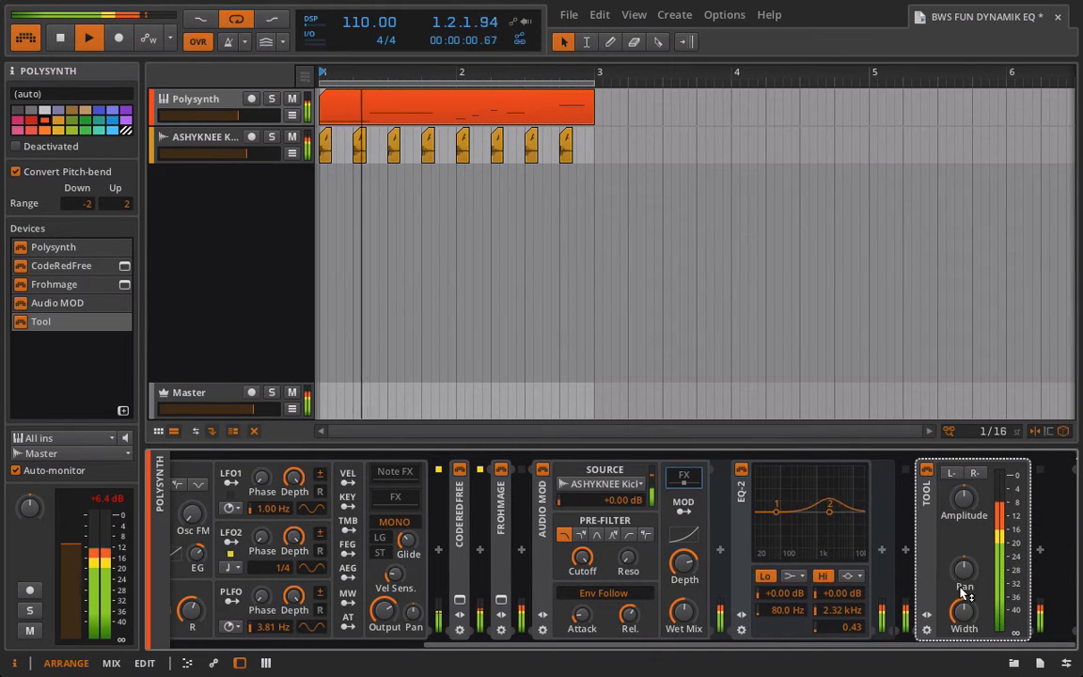
pyautogui.moveTo(964, 499); pyautogui.dragTo(964, 521)
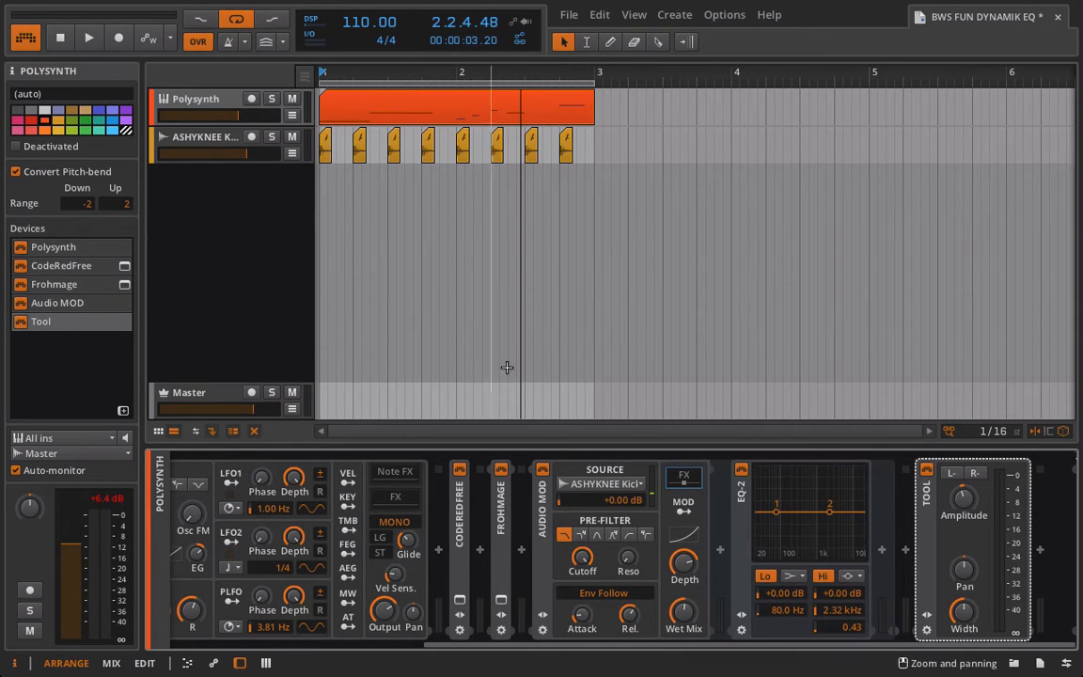
# - Replace the EQ-2 in the Audio MOD's FX chain with a Ladder filter
pyautogui.click(740, 497)
pyautogui.press('Delete')
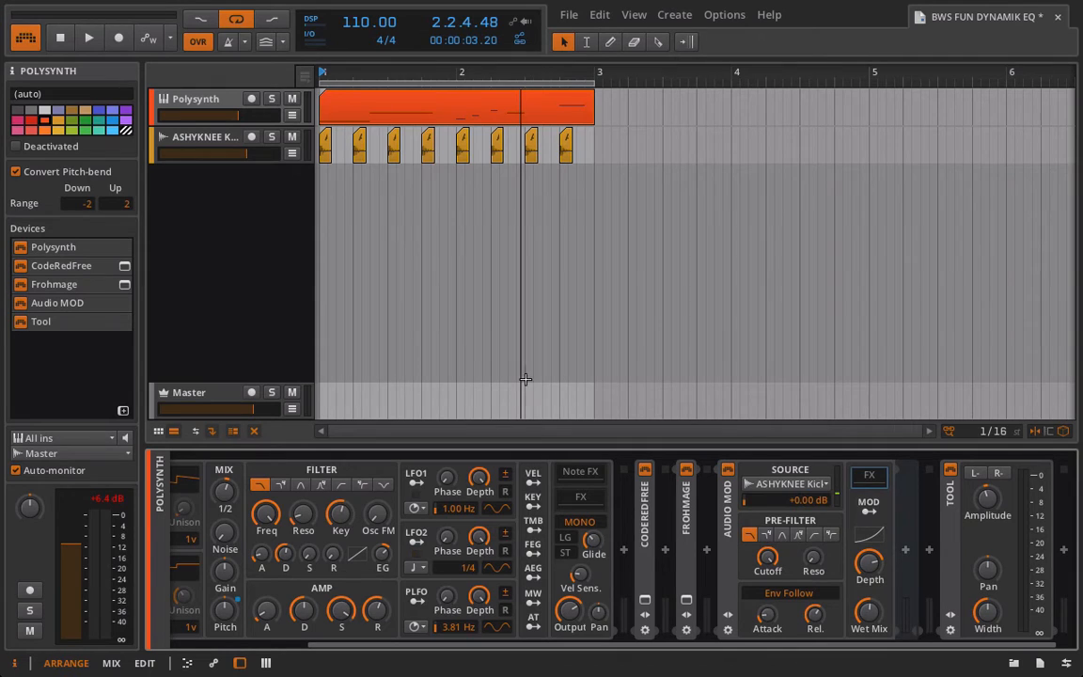
pyautogui.click(904, 551)
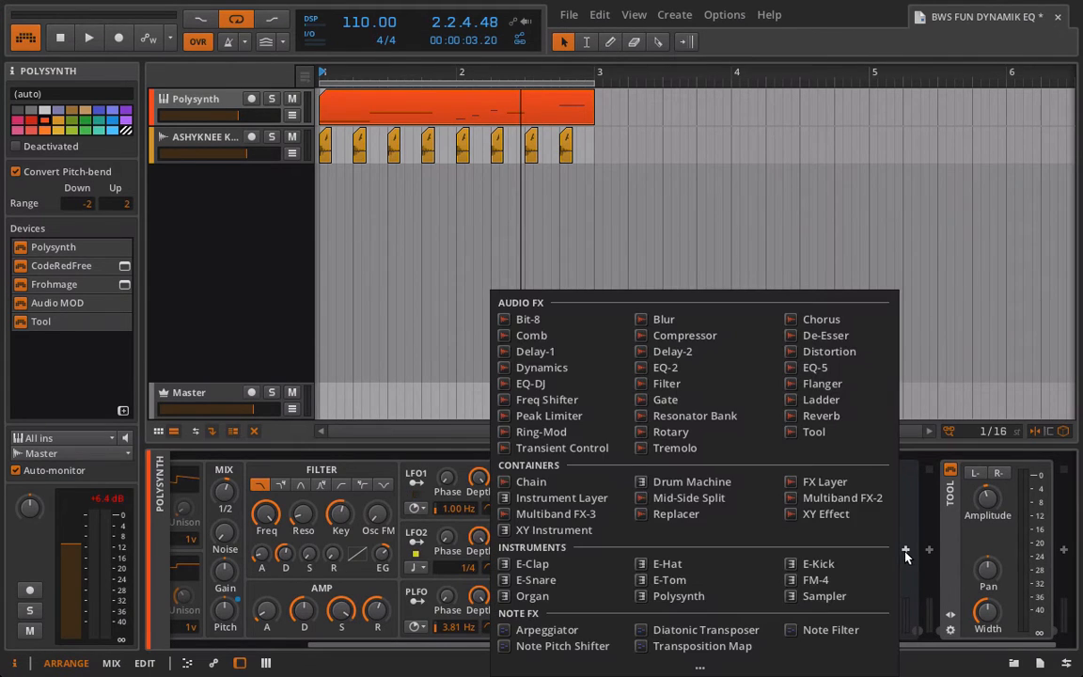
pyautogui.click(850, 403)
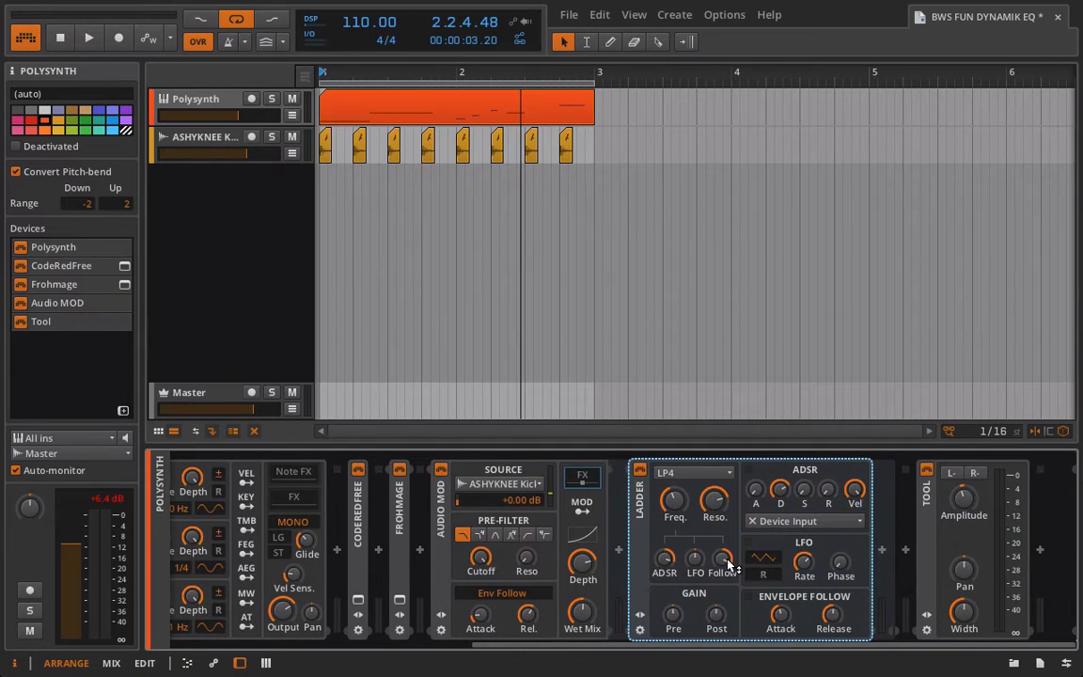
# - Open the Ladder filter's frequency fully, remove its resonance and set the post-gain to about -1.44 dB
pyautogui.doubleClick(676, 511)
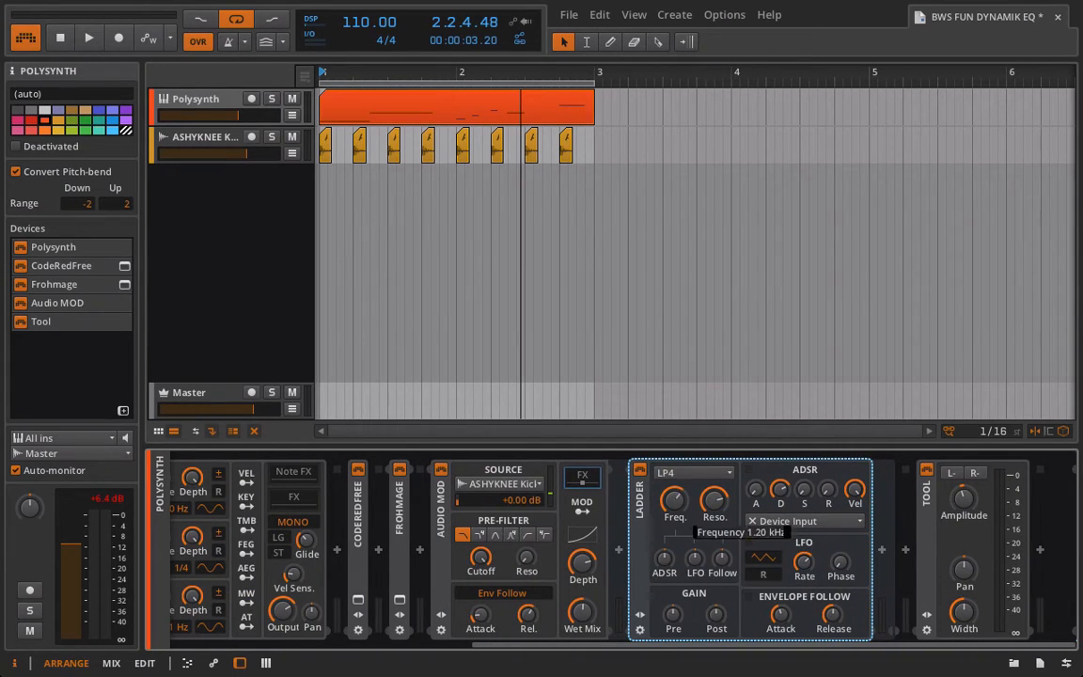
pyautogui.doubleClick(726, 508)
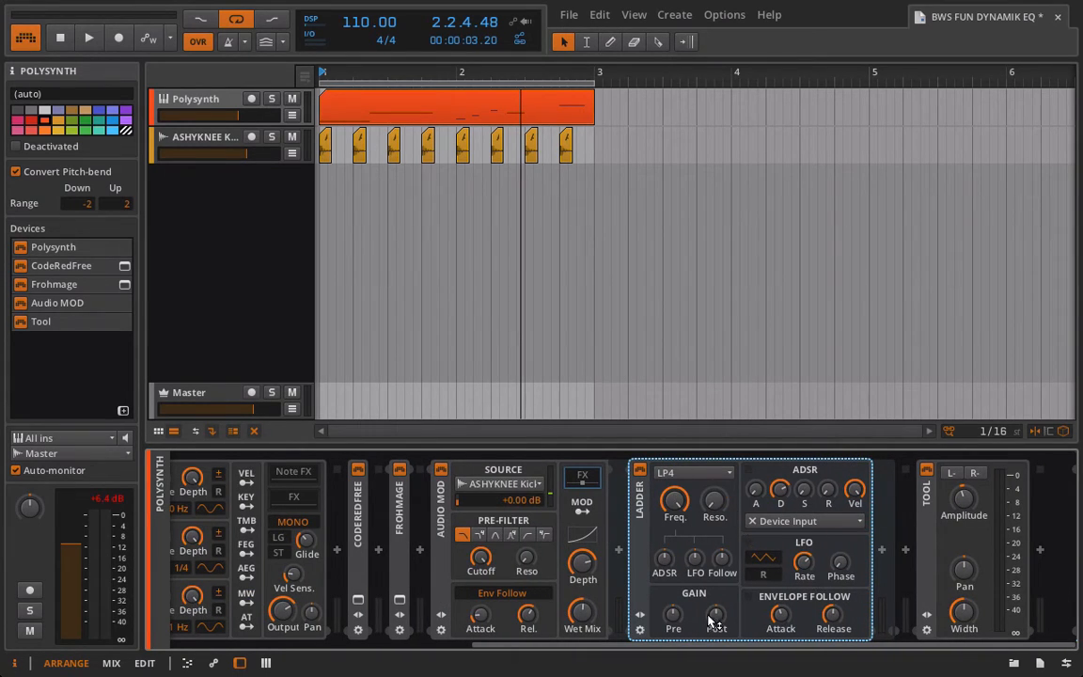
pyautogui.moveTo(712, 621); pyautogui.dragTo(712, 625)
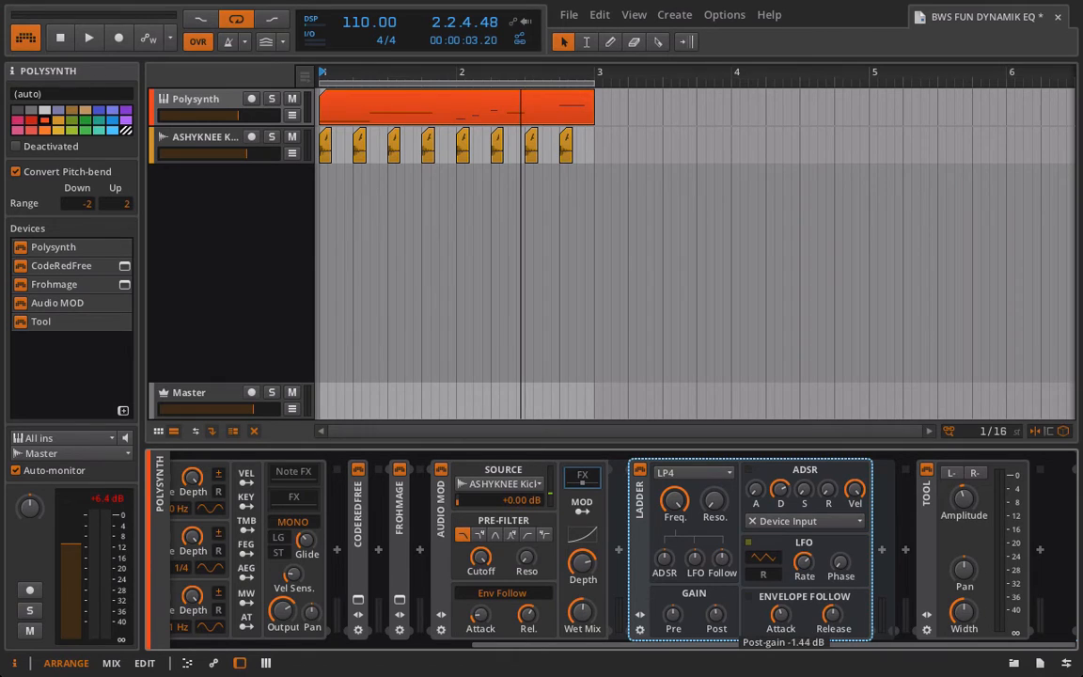
# - Insert a Delay-1 after the Ladder in the FX chain and set its feedback to about -6.98 dB
pyautogui.click(881, 551)
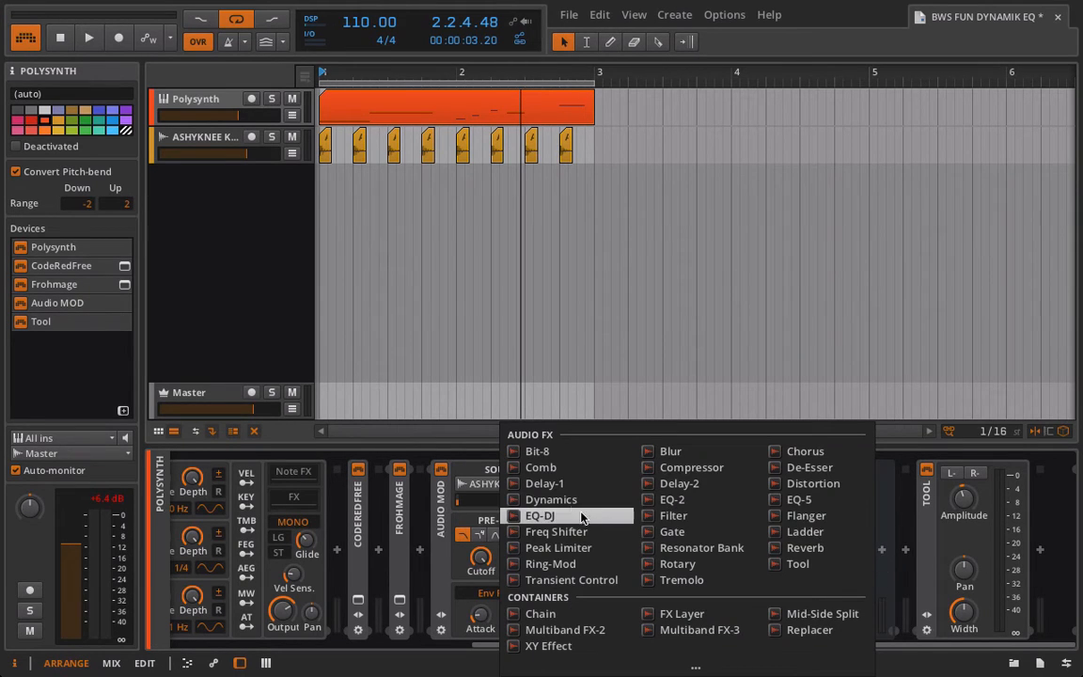
pyautogui.click(568, 484)
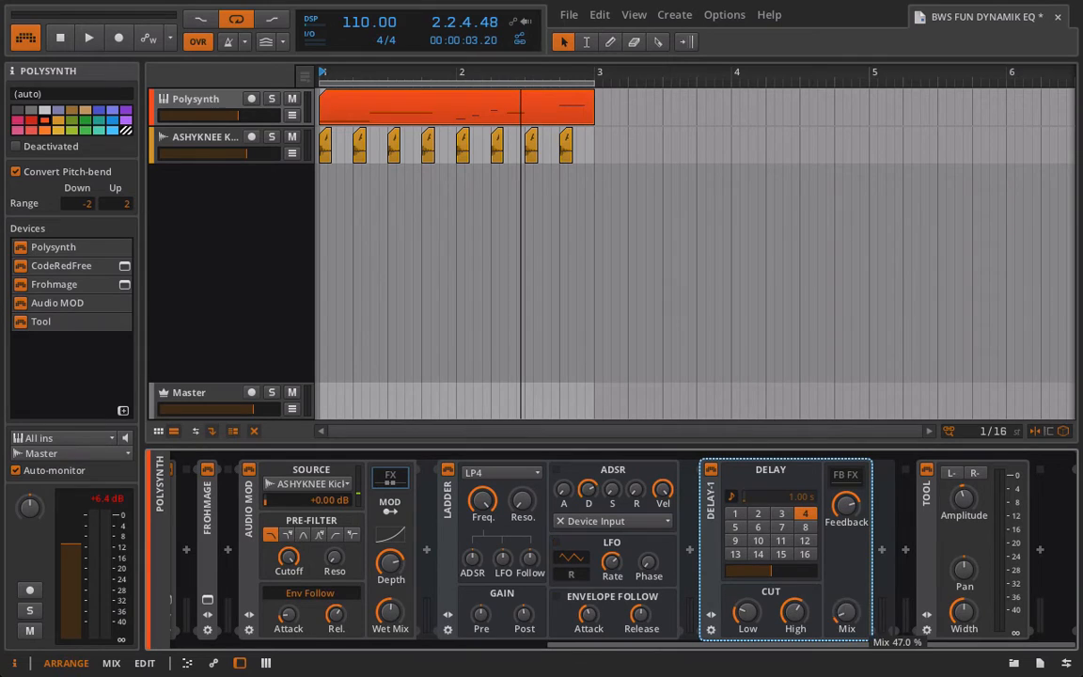
pyautogui.moveTo(850, 503); pyautogui.dragTo(850, 501)
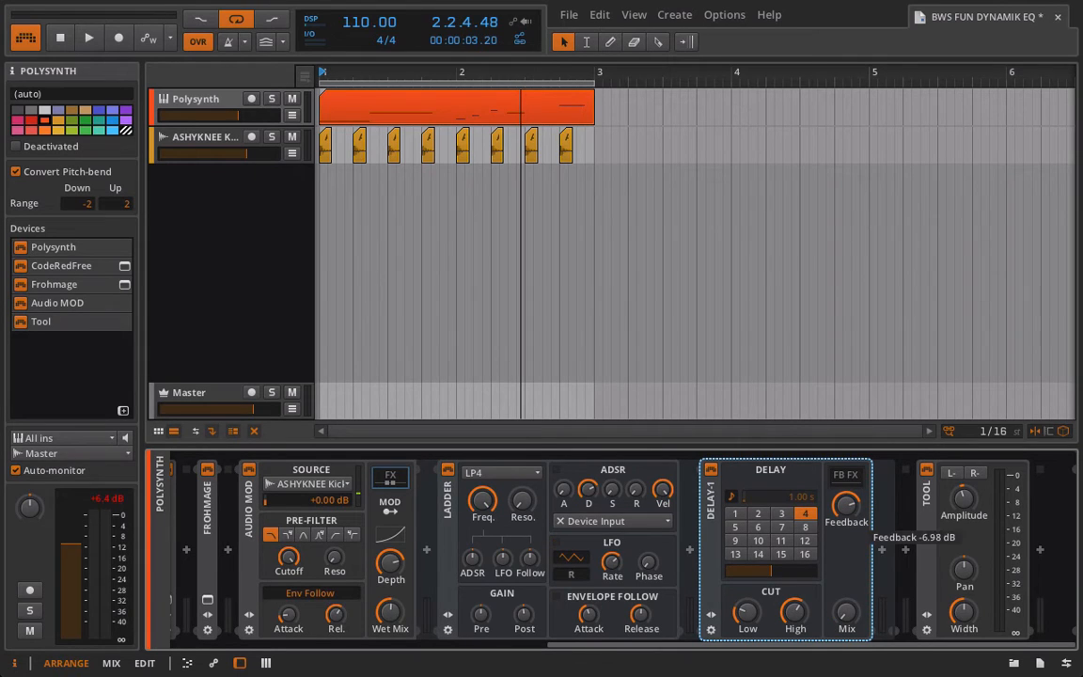
# - Set the Delay-1's time to 3 beat divisions and raise its low and high cut frequencies
pyautogui.click(782, 513)
pyautogui.moveTo(749, 617); pyautogui.dragTo(749, 579)
pyautogui.moveTo(795, 615); pyautogui.dragTo(795, 555)
pyautogui.hscroll(-4, 487, 530)
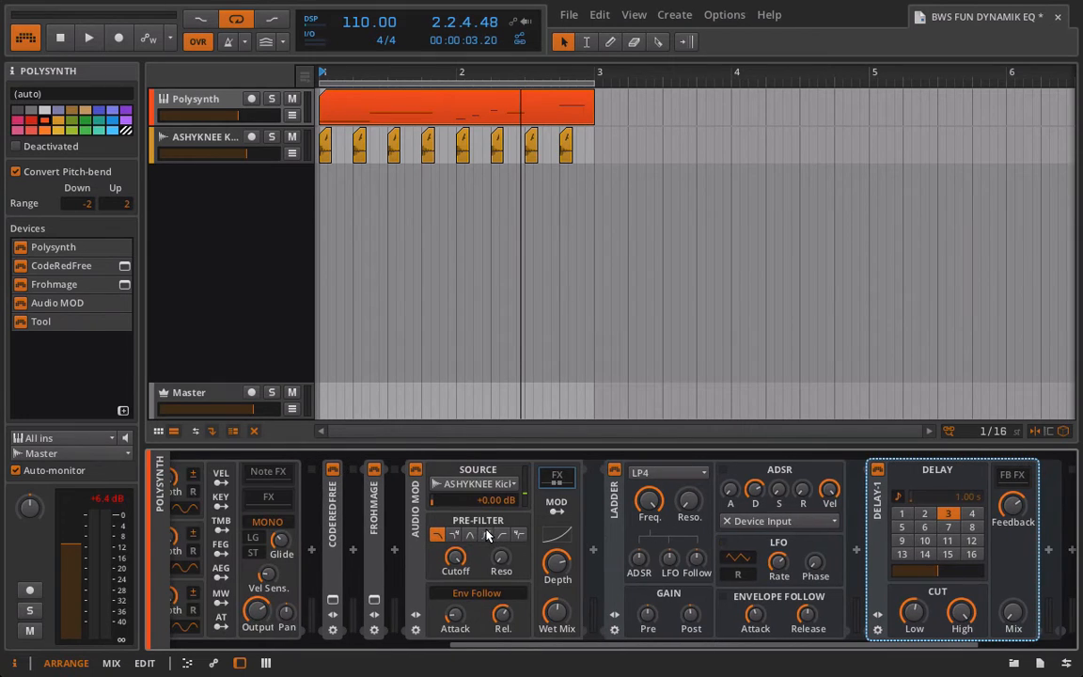
pyautogui.hscroll(4, 533, 535)
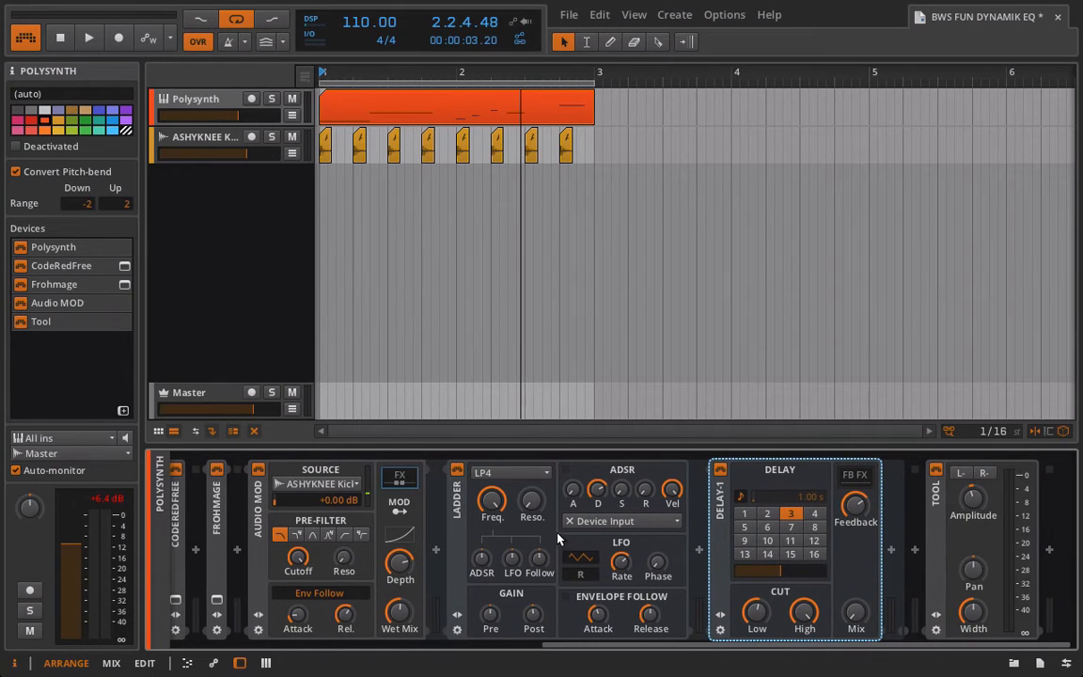
# - Play the loop and compare its sound with the Ladder filter bypassed and re-enabled
pyautogui.hscroll(-2, 501, 479)
pyautogui.press('space')
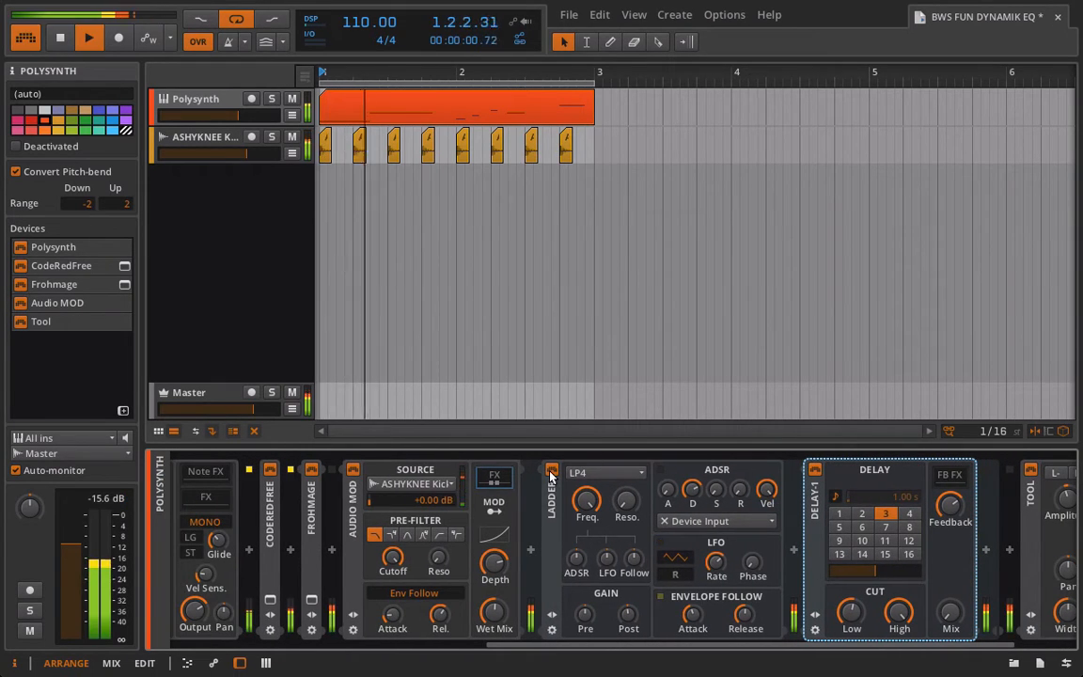
pyautogui.click(551, 470)
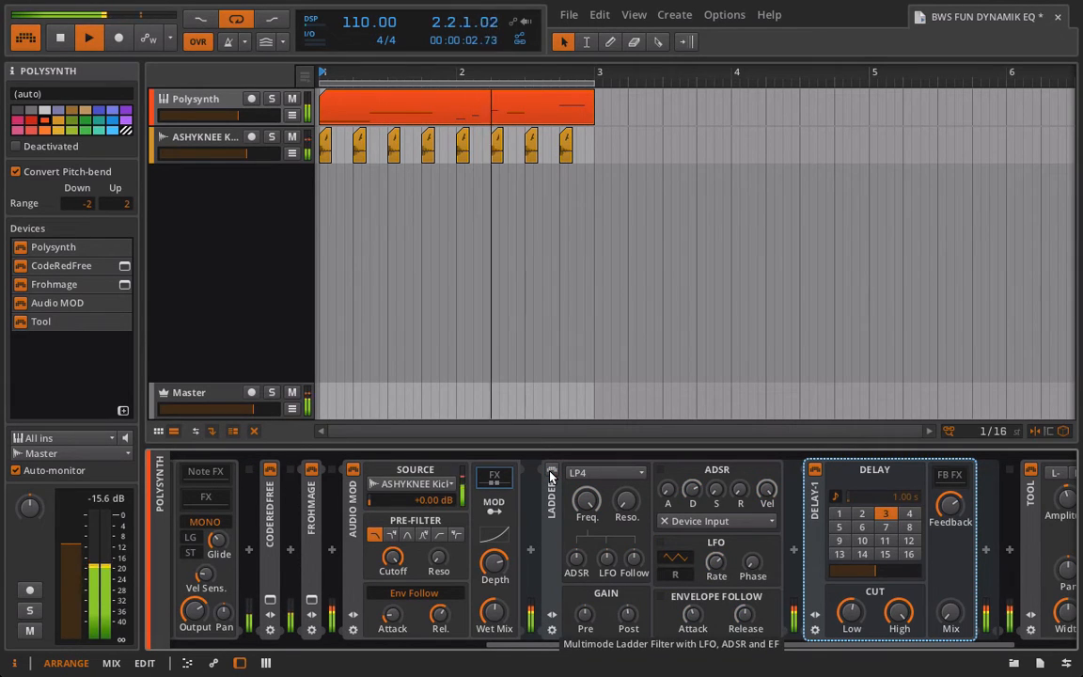
pyautogui.click(551, 470)
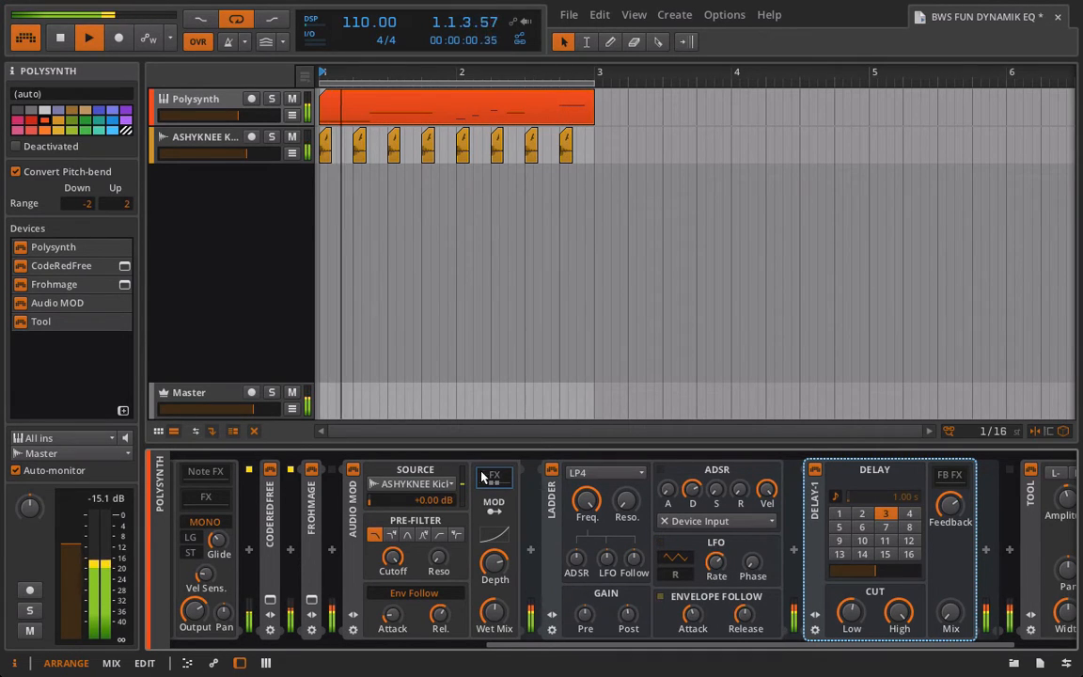
# - Compare the playing loop with the whole Audio MOD device bypassed and re-enabled
pyautogui.rightClick(352, 470)
pyautogui.press('Escape')
pyautogui.click(352, 470)
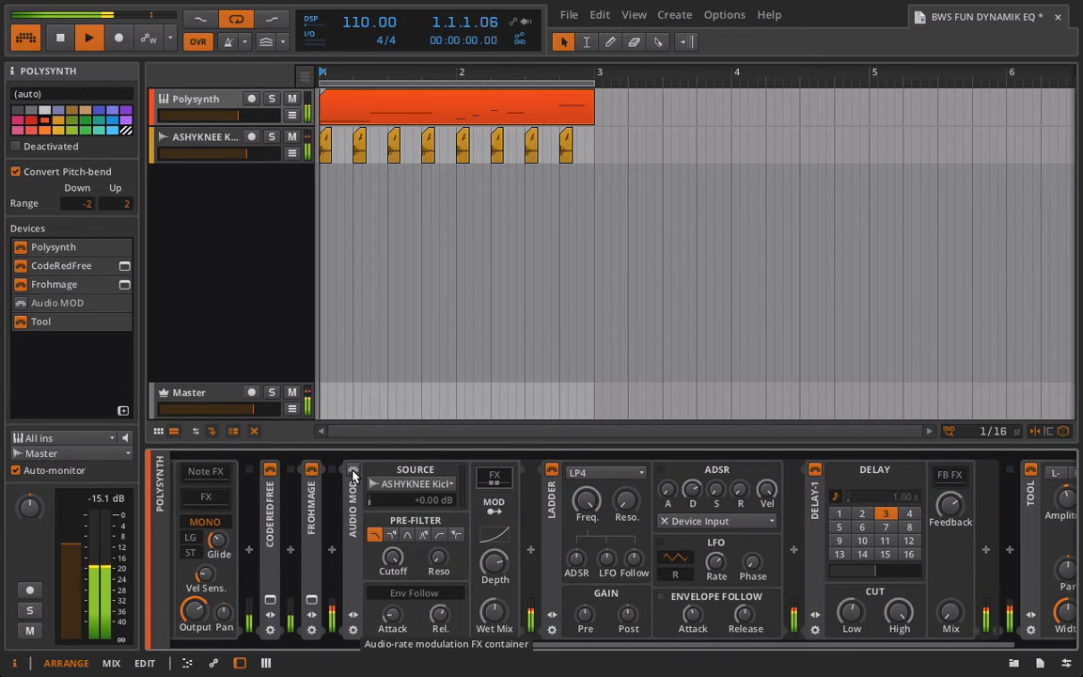
pyautogui.click(353, 470)
pyautogui.hscroll(3, 484, 518)
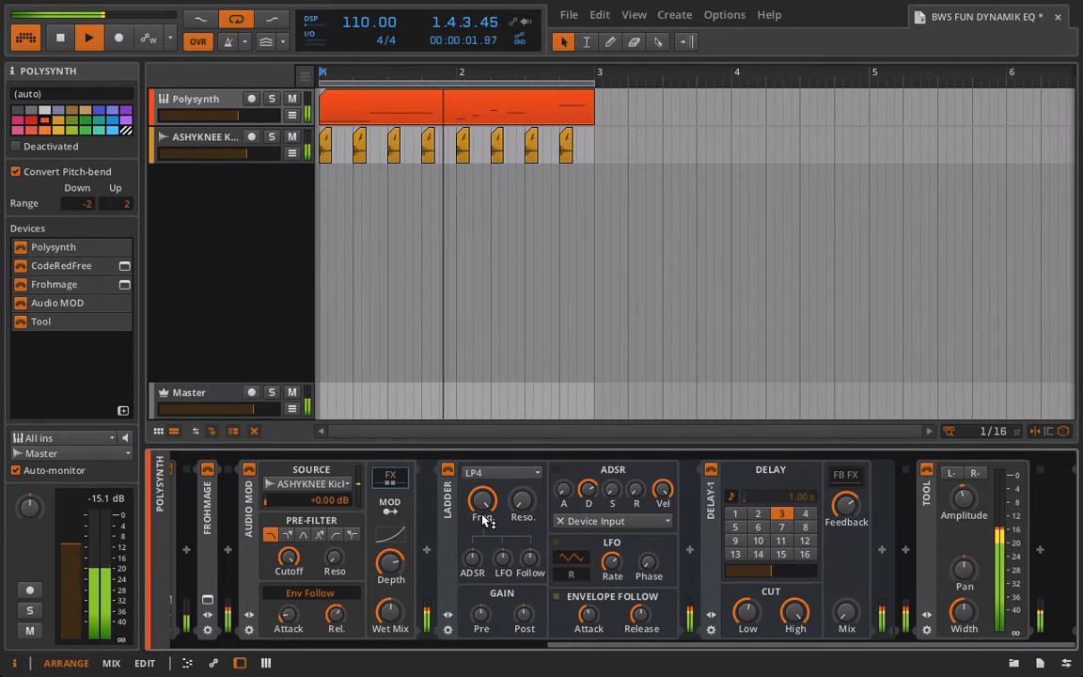
pyautogui.hscroll(-2, 483, 517)
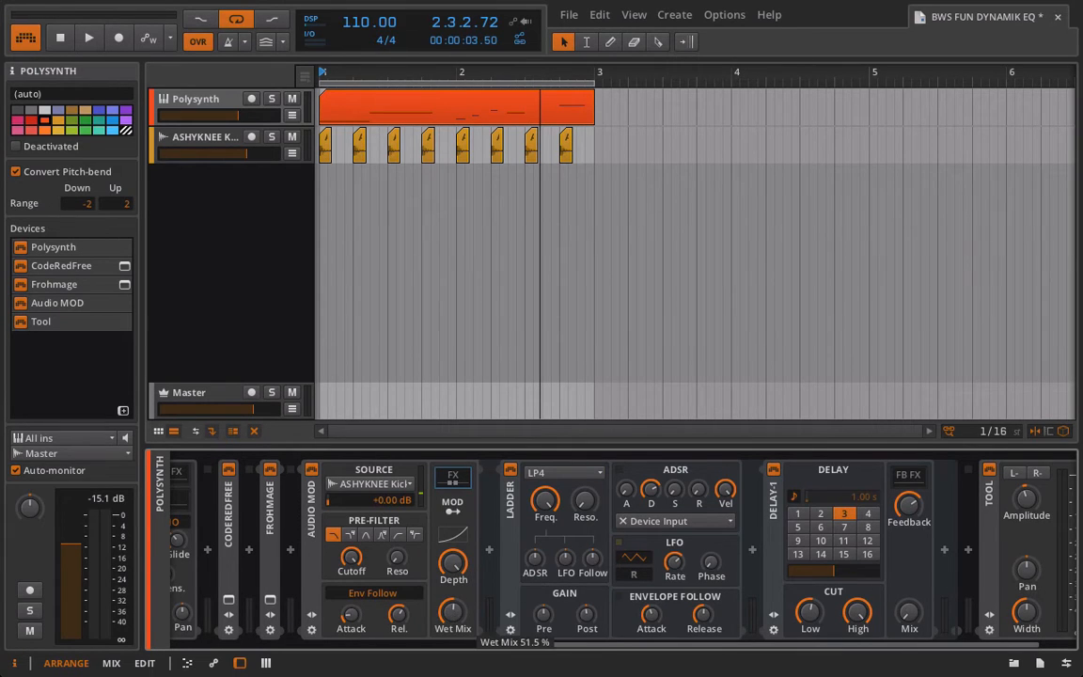
pyautogui.press('space')
pyautogui.click(312, 469)
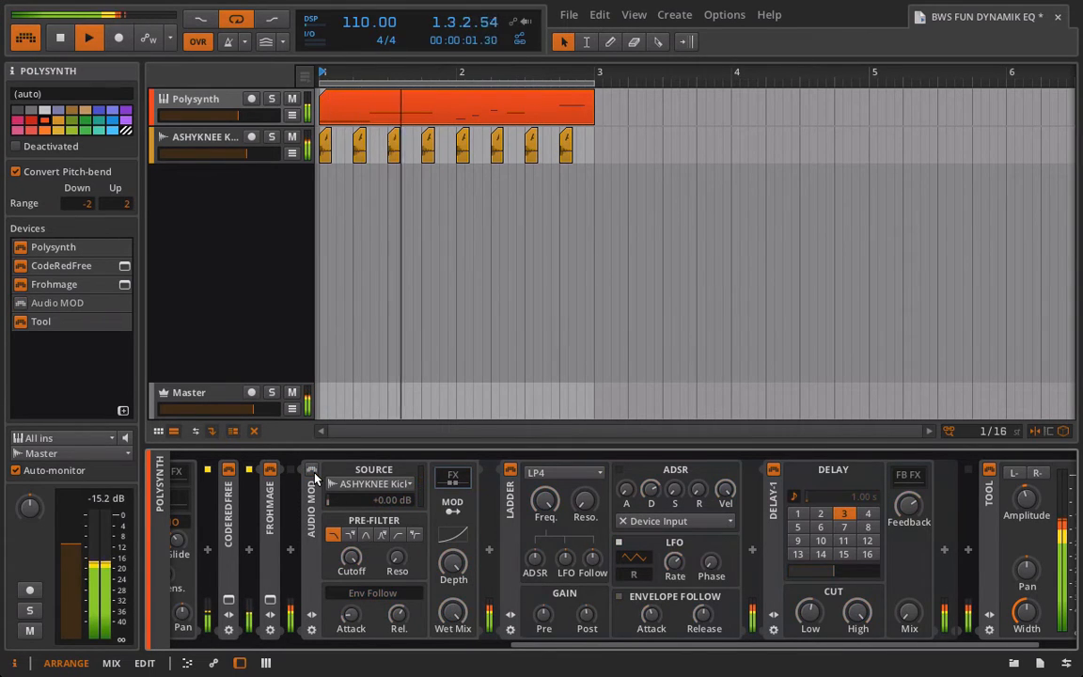
pyautogui.click(311, 469)
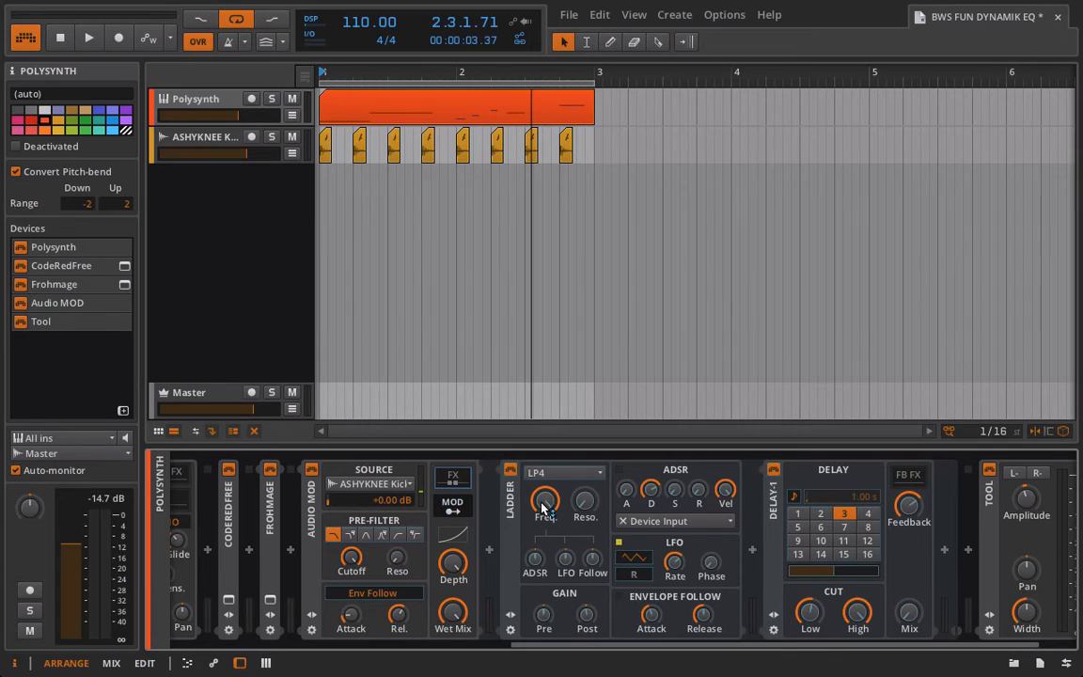
# - Map the Audio MOD to the Ladder's frequency and to its resonance with an amount of about +0.62, and play the loop
pyautogui.moveTo(543, 508); pyautogui.dragTo(580, 493)
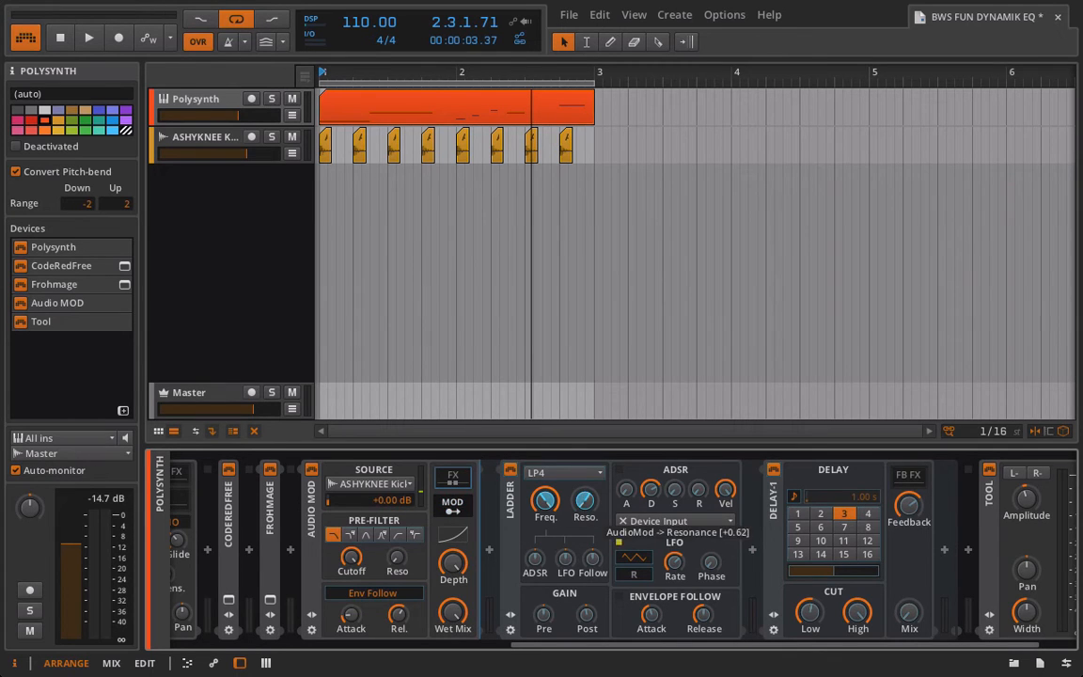
pyautogui.click(450, 506)
pyautogui.press('space')
pyautogui.press('space')
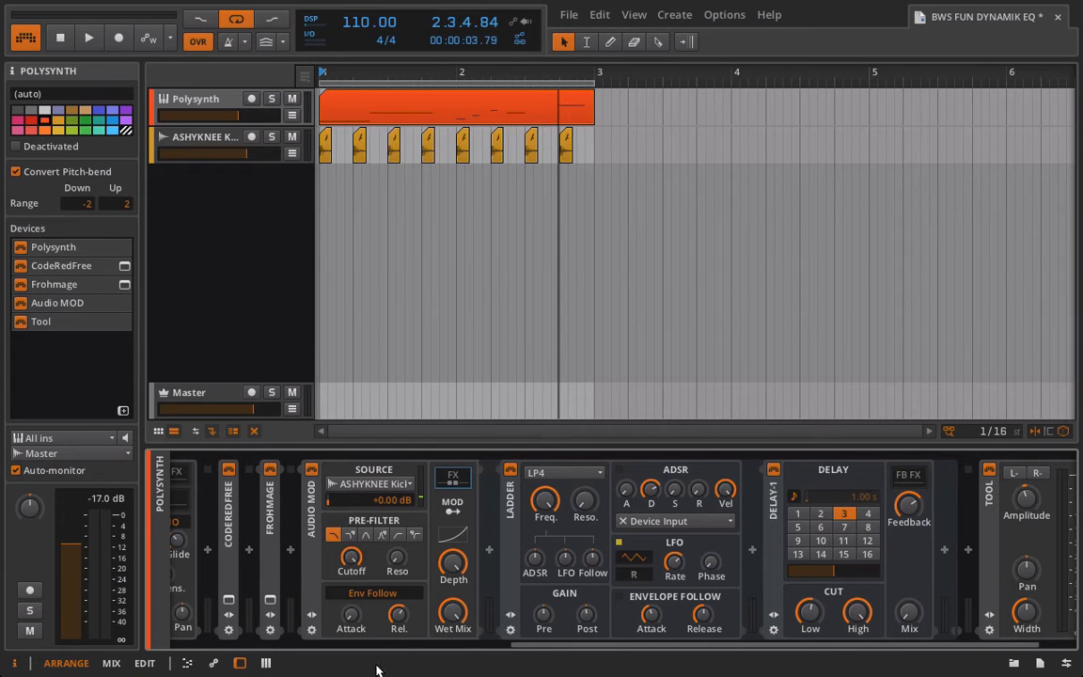
# - Adjust the Audio MOD's modulation curve and envelope-follower release while the loop plays
pyautogui.press('space')
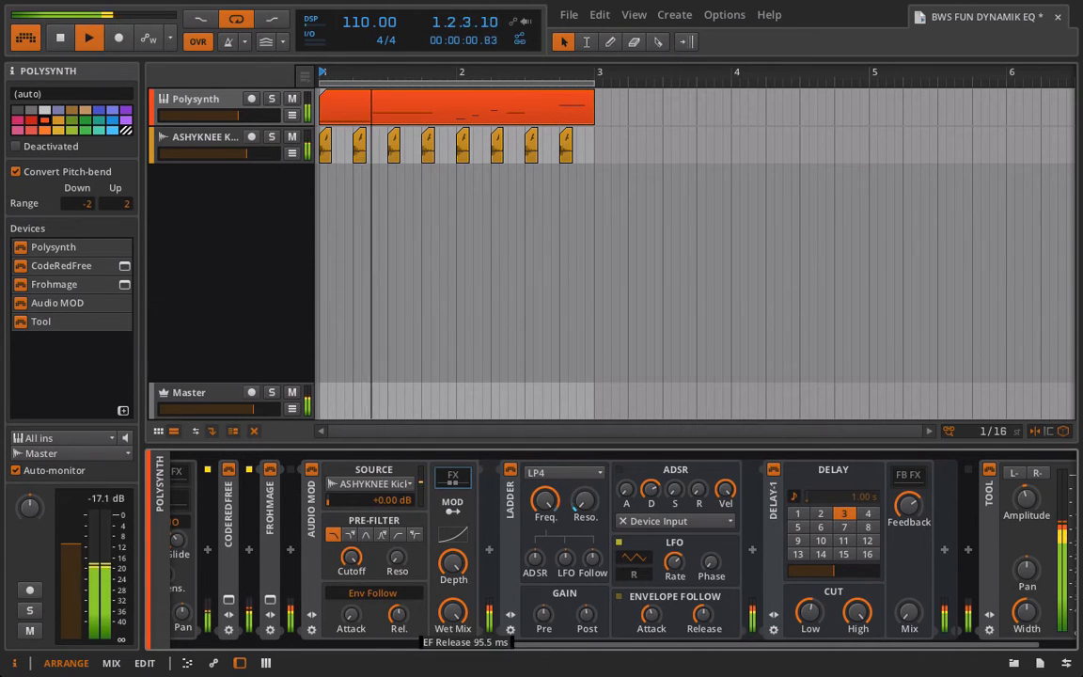
pyautogui.click(454, 511)
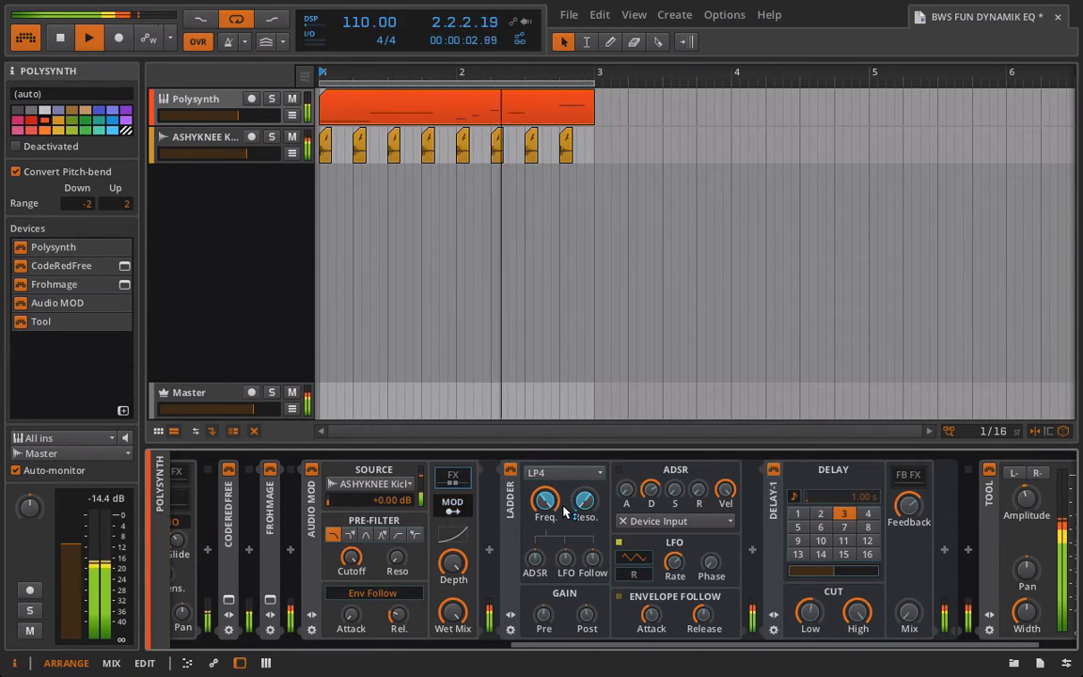
pyautogui.click(456, 512)
pyautogui.moveTo(455, 535); pyautogui.dragTo(455, 495)
pyautogui.moveTo(398, 616); pyautogui.dragTo(362, 613)
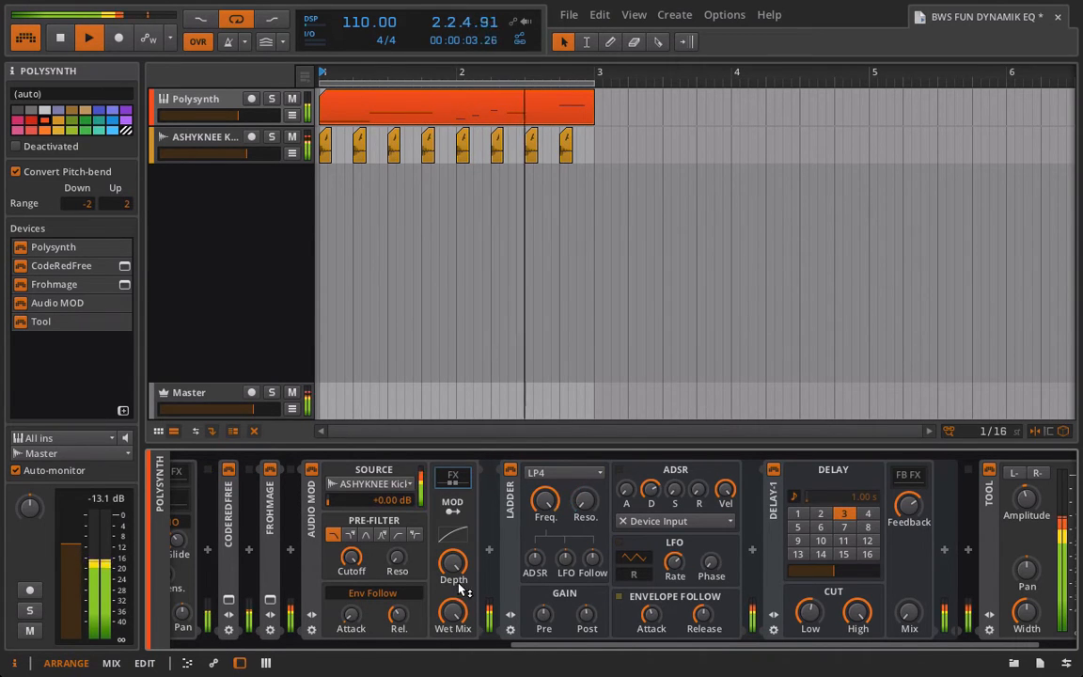
pyautogui.press('space')
# - Map the Audio MOD to the Delay-1's mix and audition the loop
pyautogui.click(451, 514)
pyautogui.moveTo(908, 613); pyautogui.dragTo(910, 616)
pyautogui.click(454, 508)
pyautogui.press('space')
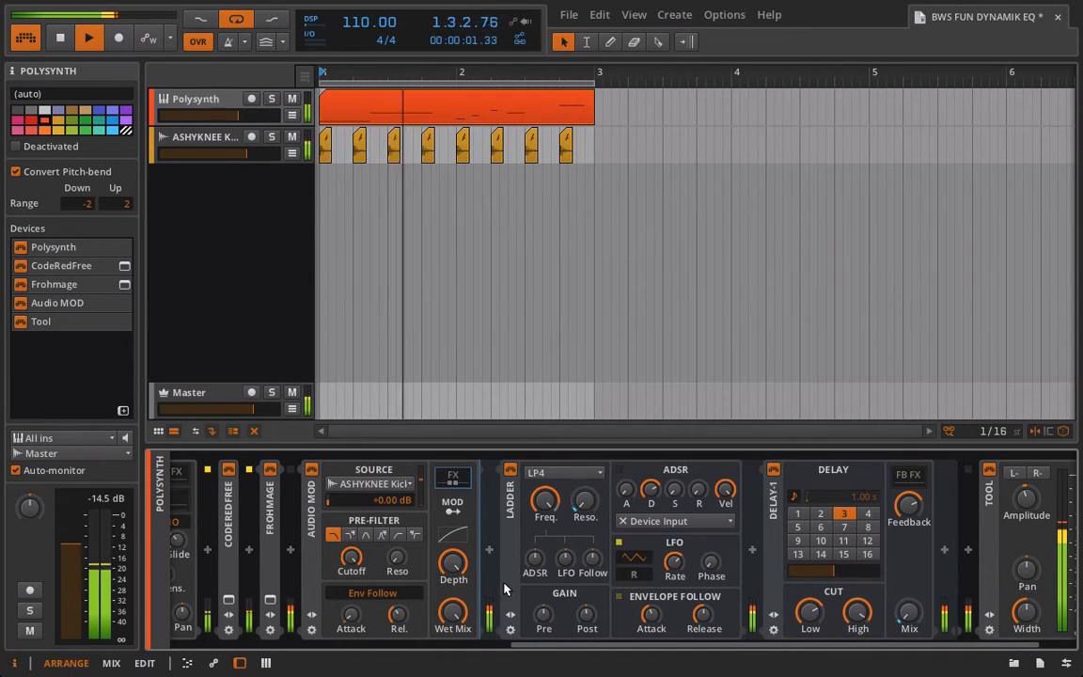
pyautogui.press('space')
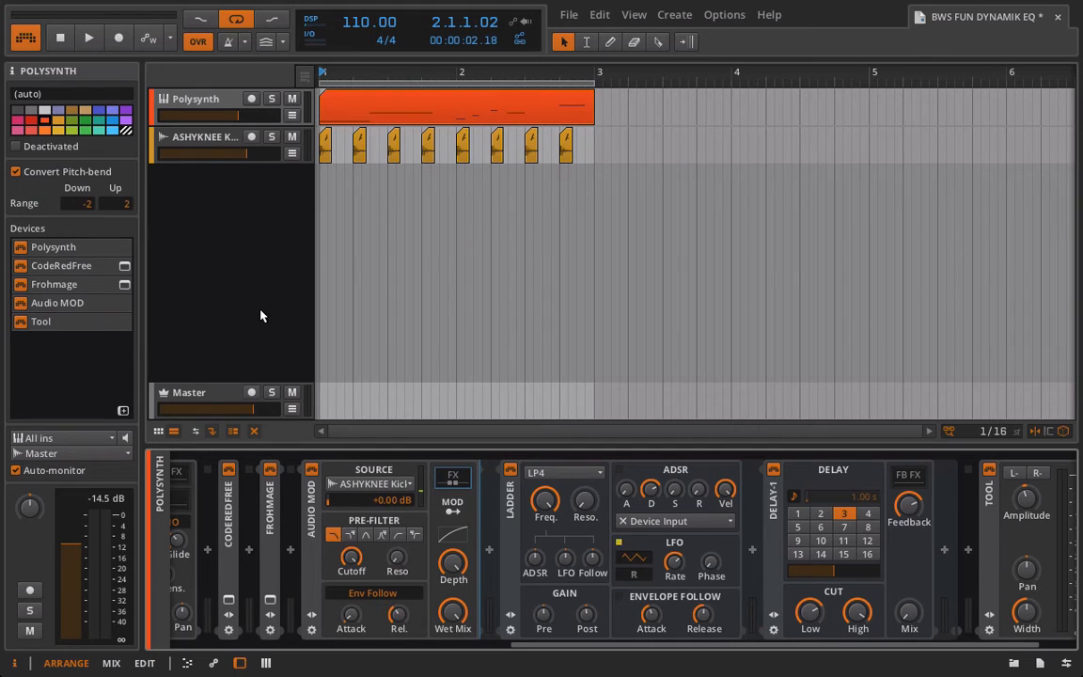
# - Automate the Audio MOD's EF Release on the Polysynth track from 31.9 ms at 1.1.2.00 to 5.05 s at 3.1.1.00, and turn off looping
pyautogui.click(292, 114)
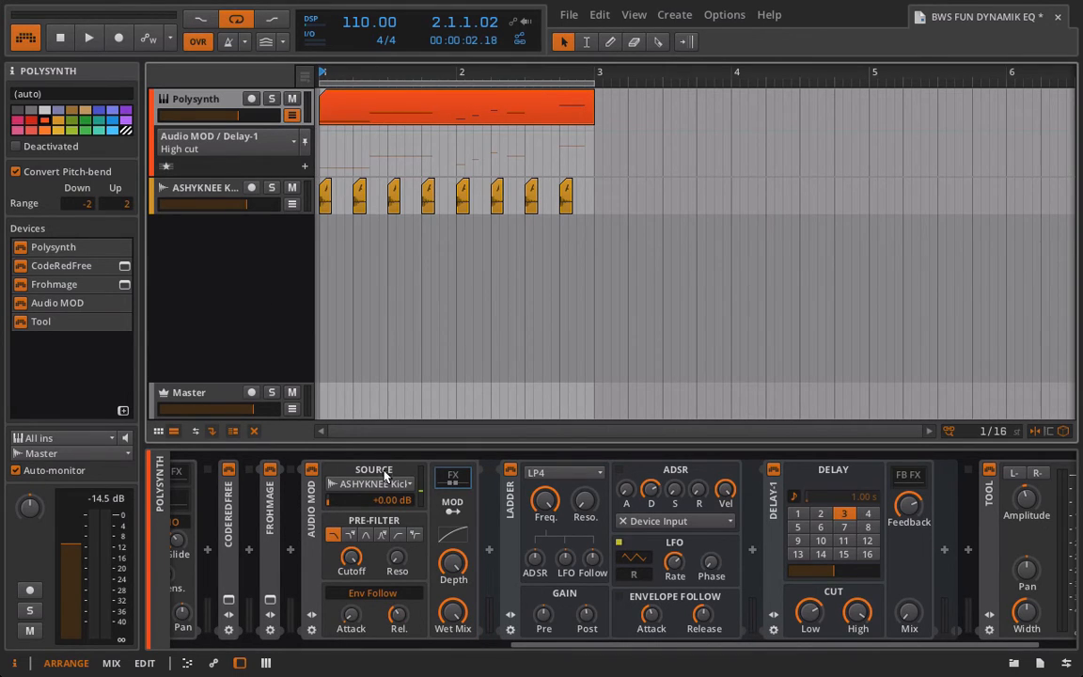
pyautogui.click(399, 617)
pyautogui.doubleClick(324, 155)
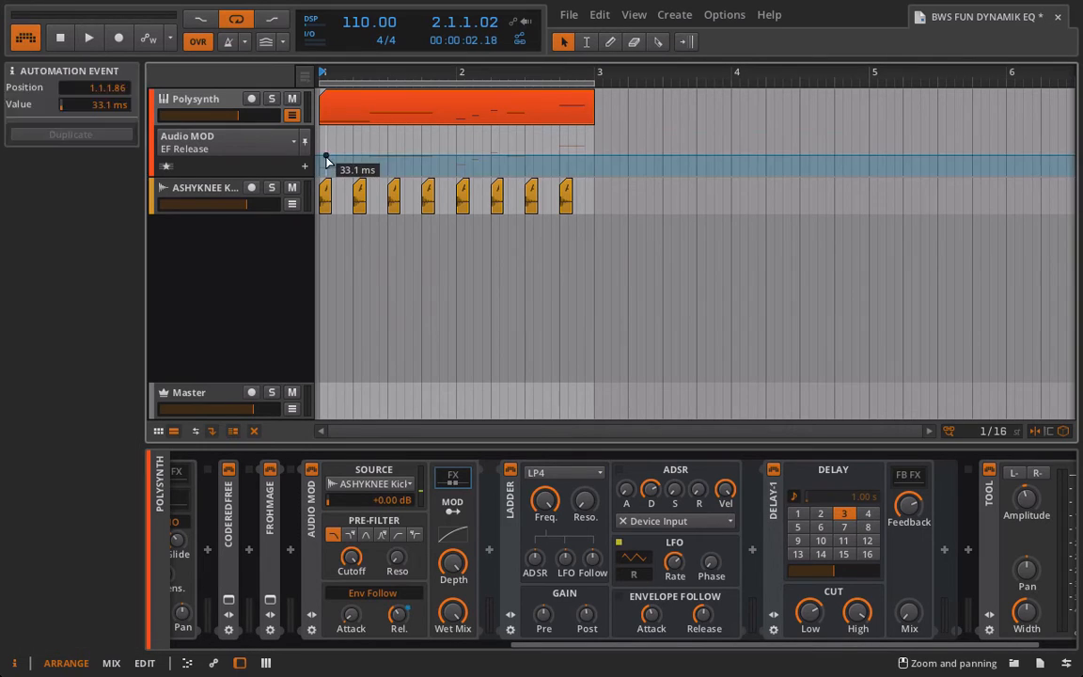
pyautogui.doubleClick(325, 157)
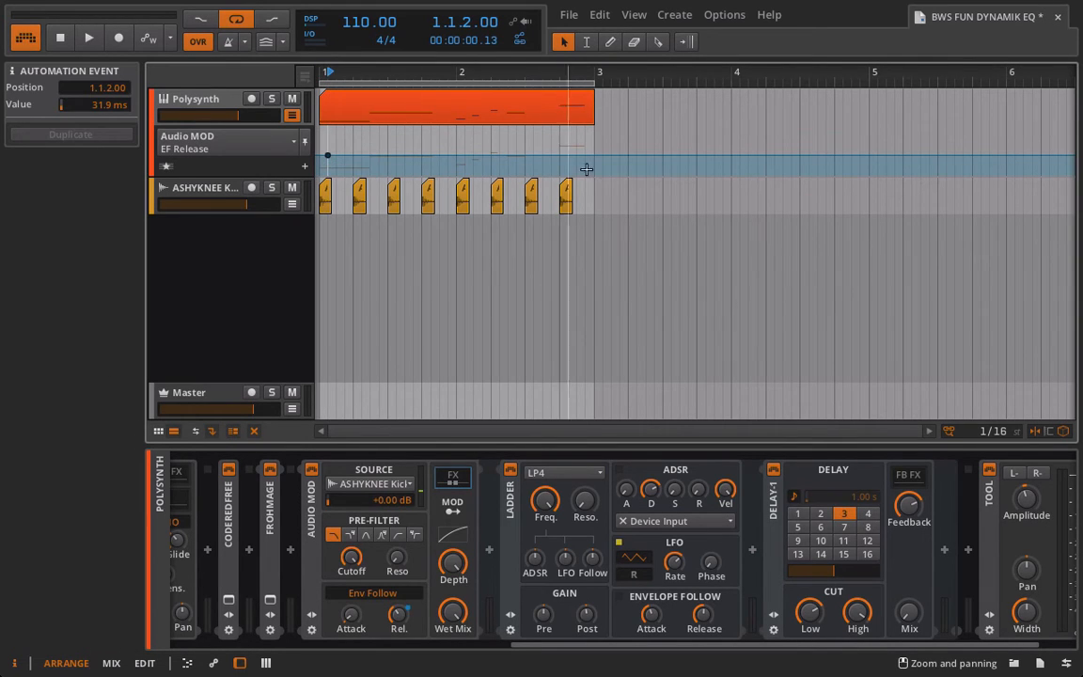
pyautogui.moveTo(590, 160); pyautogui.dragTo(593, 131)
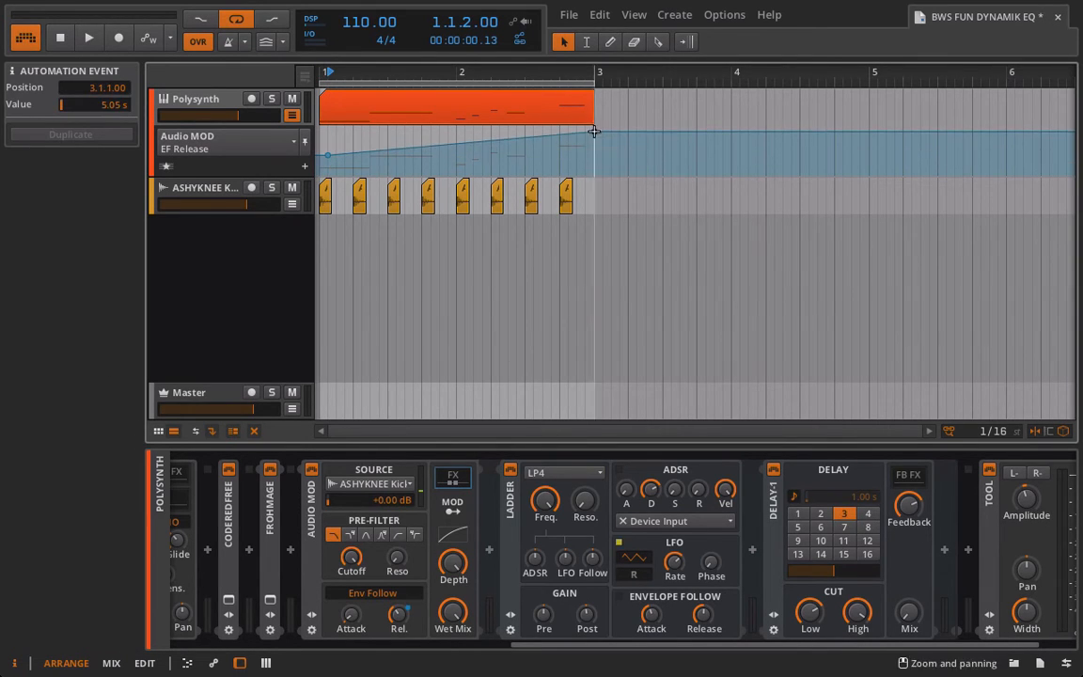
pyautogui.click(237, 23)
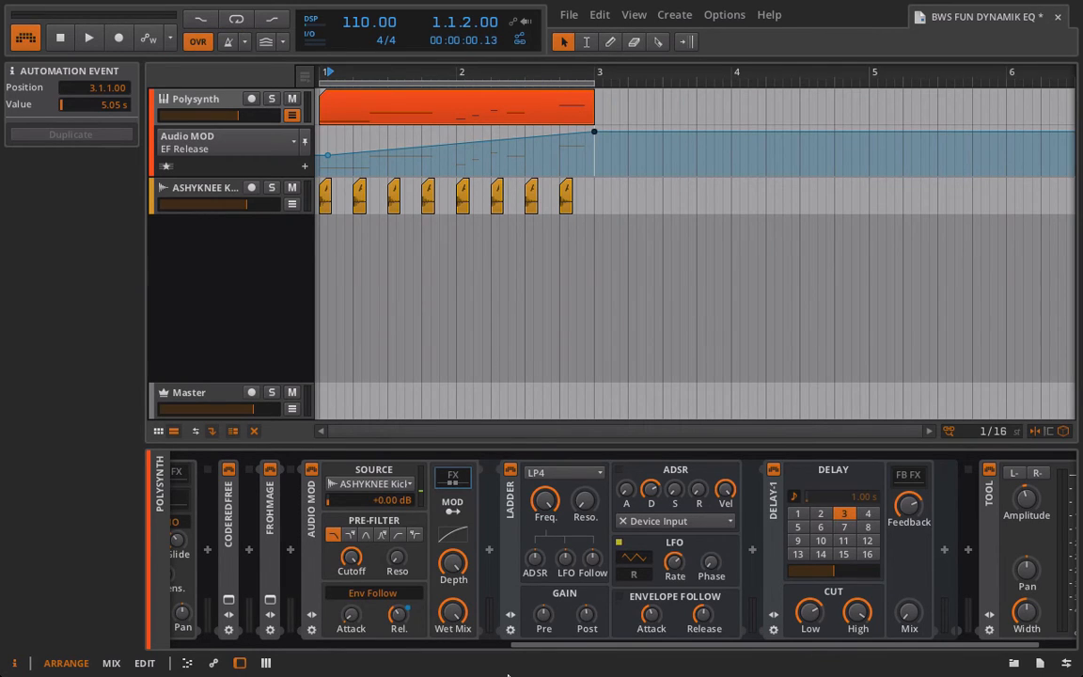
# - Map the Audio MOD to the Delay-1's feedback
pyautogui.click(454, 507)
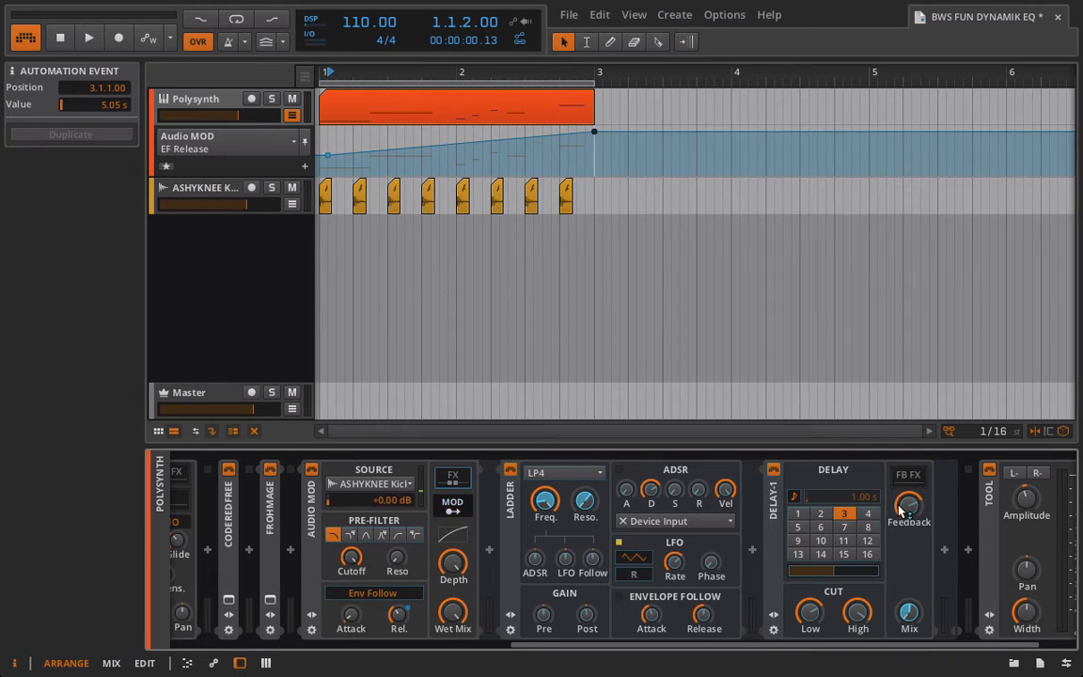
pyautogui.moveTo(901, 511); pyautogui.dragTo(901, 505)
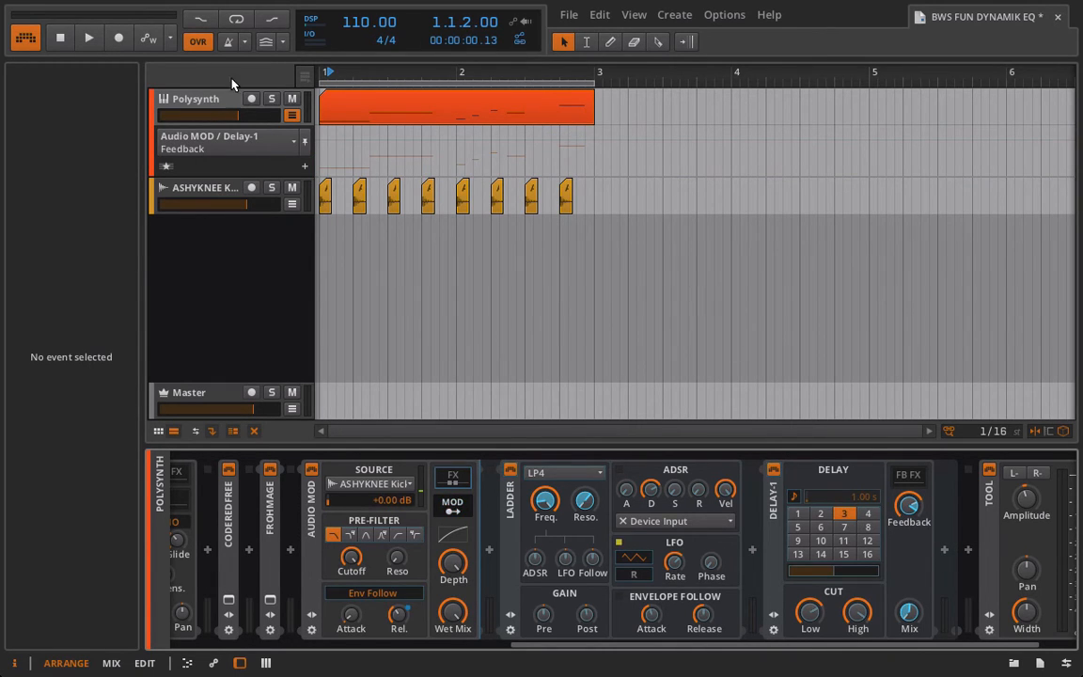
pyautogui.click(454, 508)
# - Play the arrangement from the start of bar 1 to hear the release automation and feedback modulation
pyautogui.press('space')
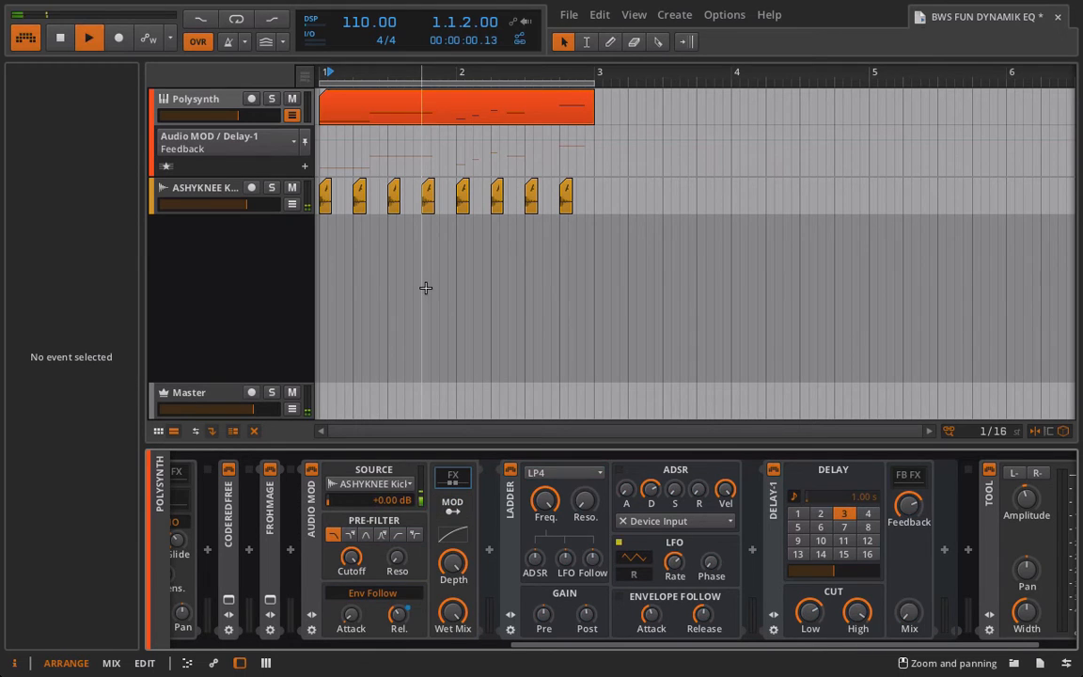
pyautogui.press('space')
pyautogui.press('space')
pyautogui.click(319, 75)
pyautogui.press('space')
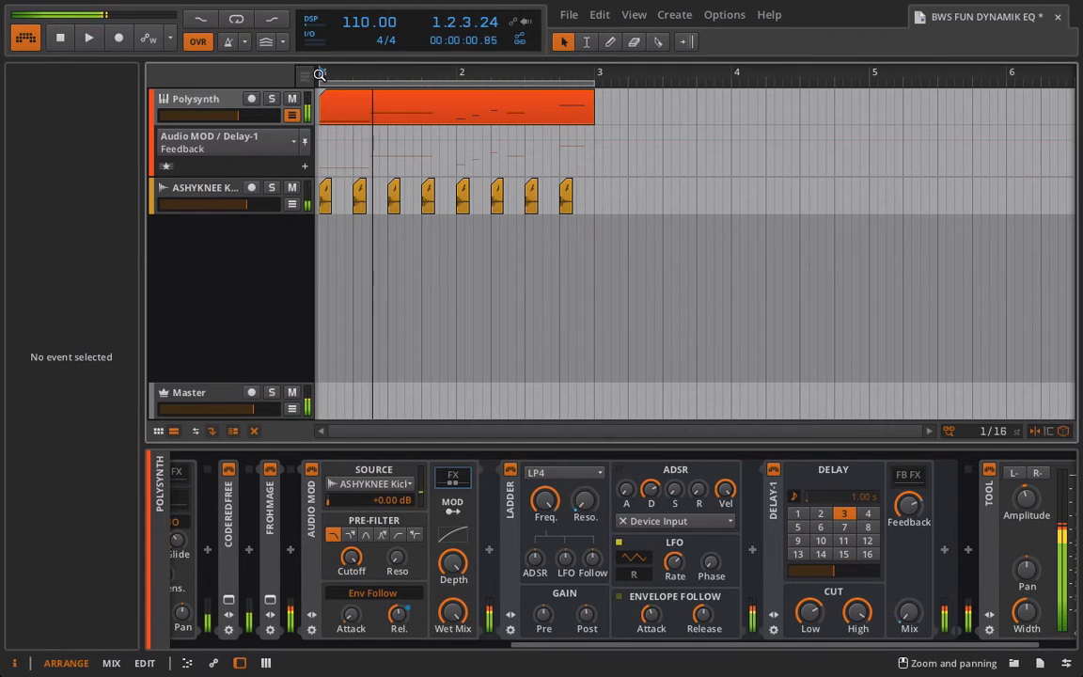
pyautogui.press('space')
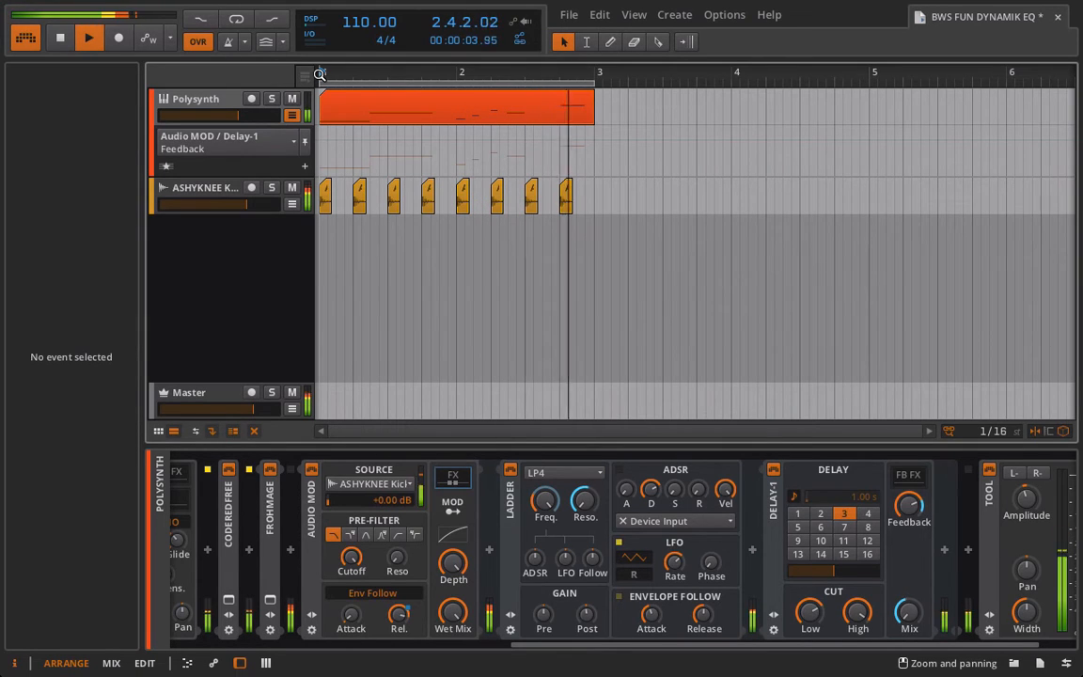
pyautogui.press('space')
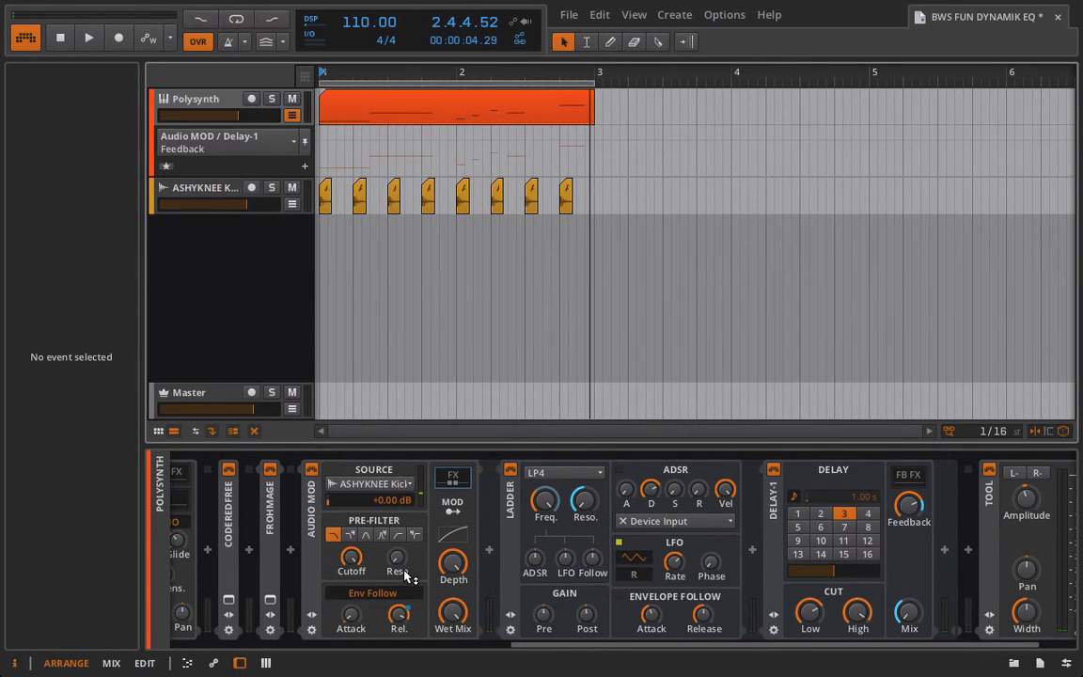
# - Lower the EF Release automation point at 3.1.1.00 to 666 ms and replay the arrangement from the start
pyautogui.press('space')
pyautogui.click(398, 613)
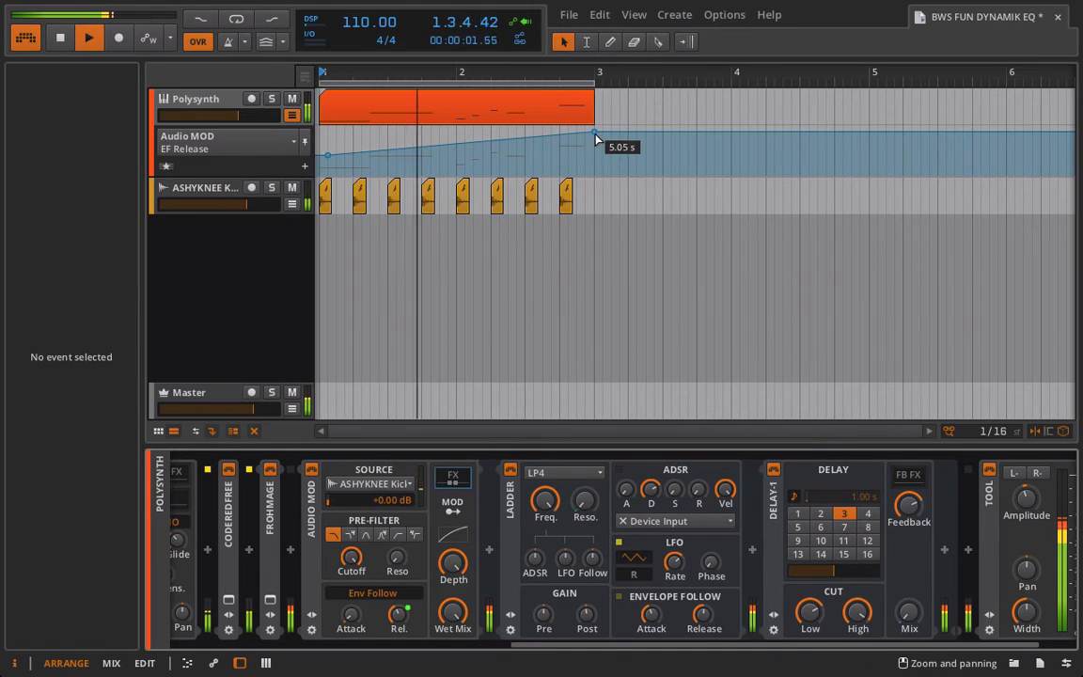
pyautogui.moveTo(596, 138); pyautogui.dragTo(595, 141)
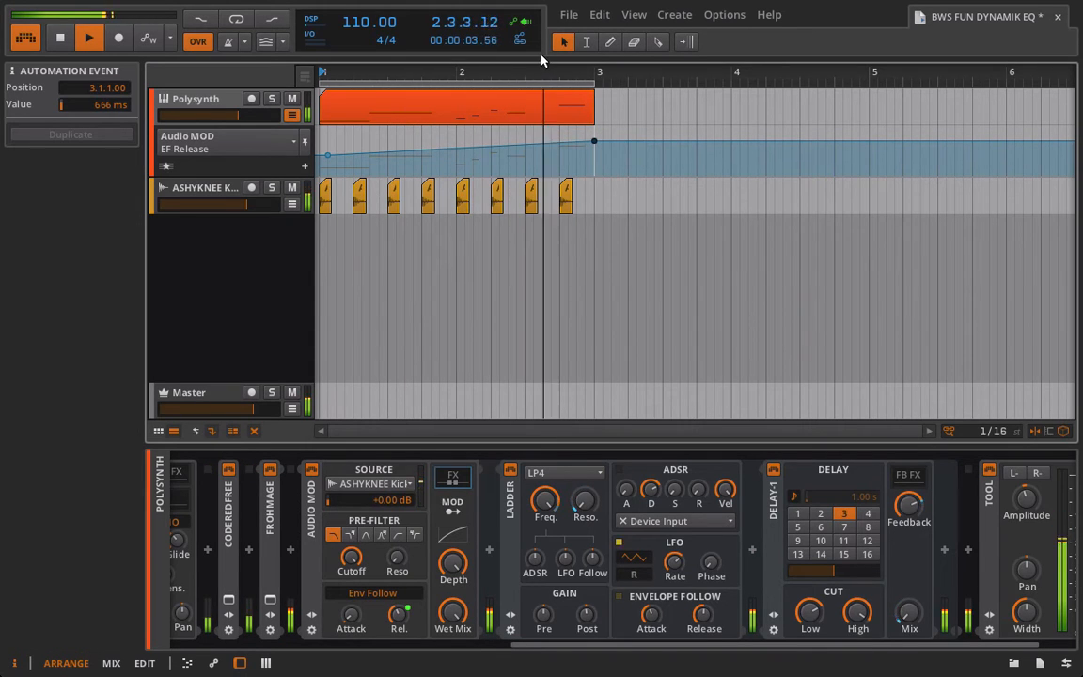
pyautogui.press('space')
pyautogui.press('space')
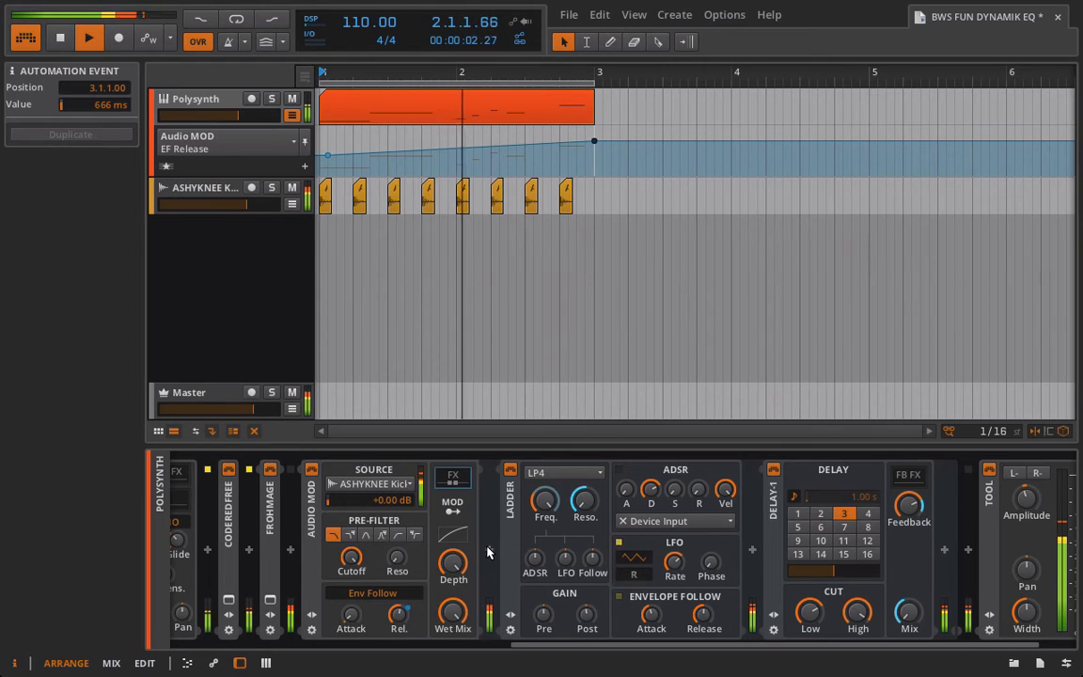
# - Set the Audio MOD's modulation of the Ladder frequency to about -72.61 and reduce its resonance modulation
pyautogui.click(456, 508)
pyautogui.moveTo(546, 504); pyautogui.dragTo(547, 581)
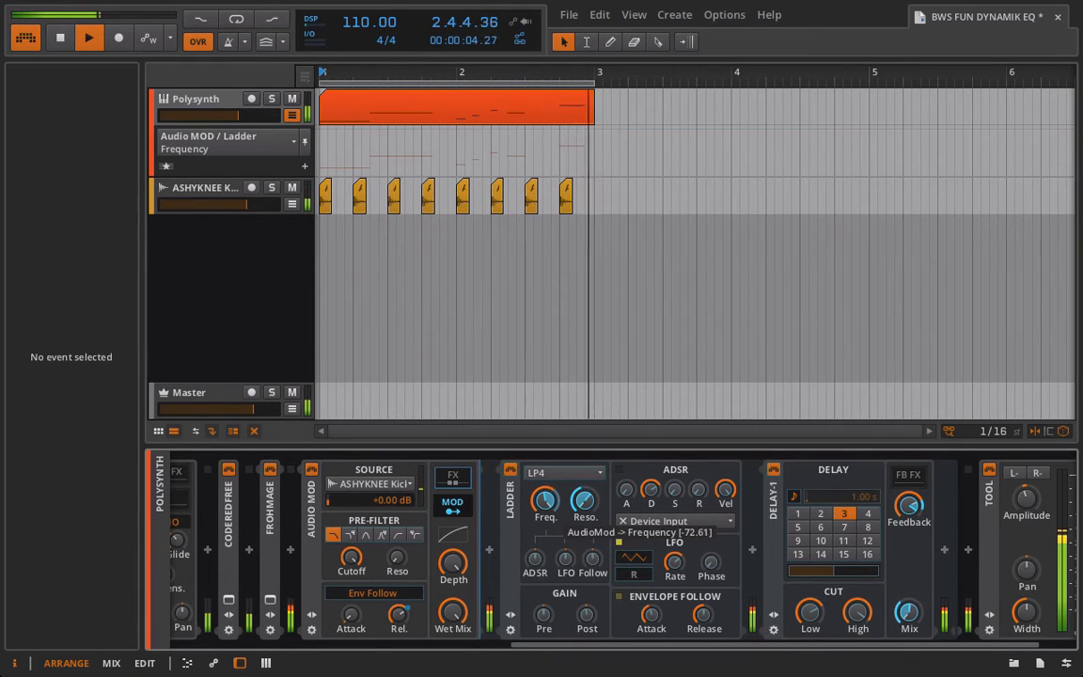
pyautogui.moveTo(585, 502); pyautogui.dragTo(585, 560)
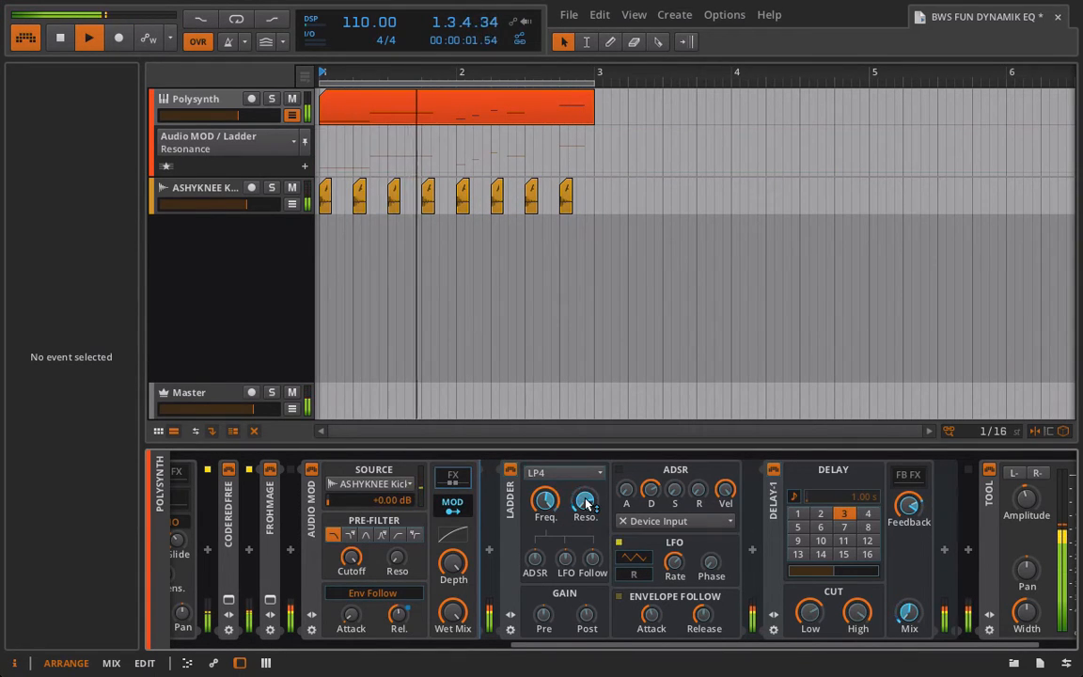
pyautogui.click(456, 506)
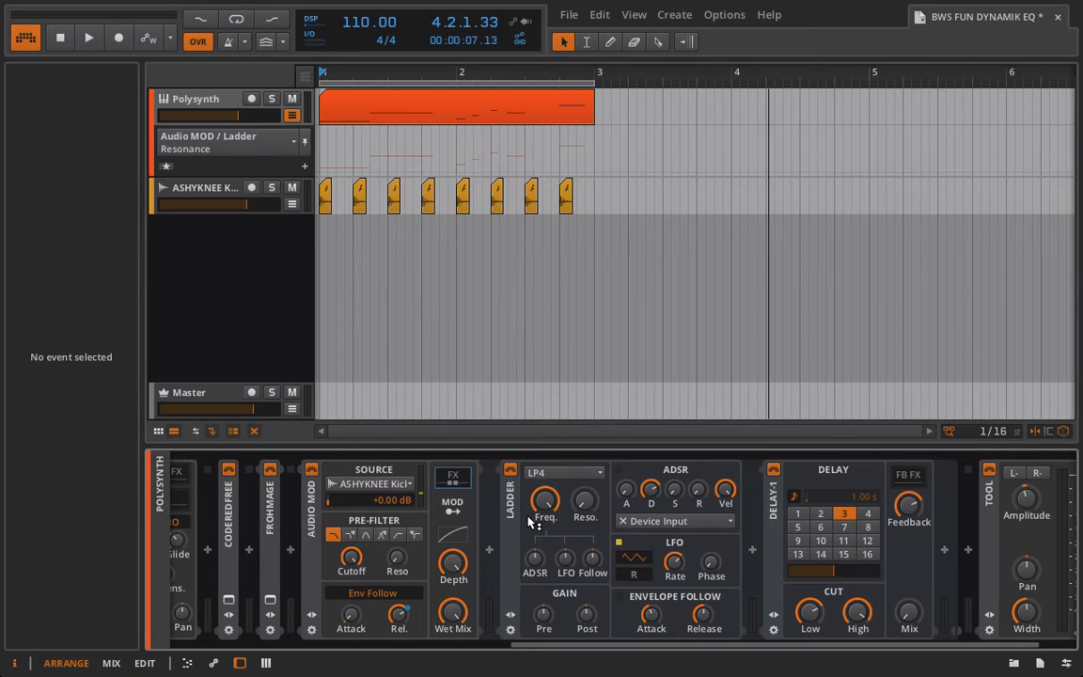
# - Mute the Polysynth track, select the ASHYKNEE Kick track and play the kick on its own
pyautogui.click(291, 98)
pyautogui.click(218, 192)
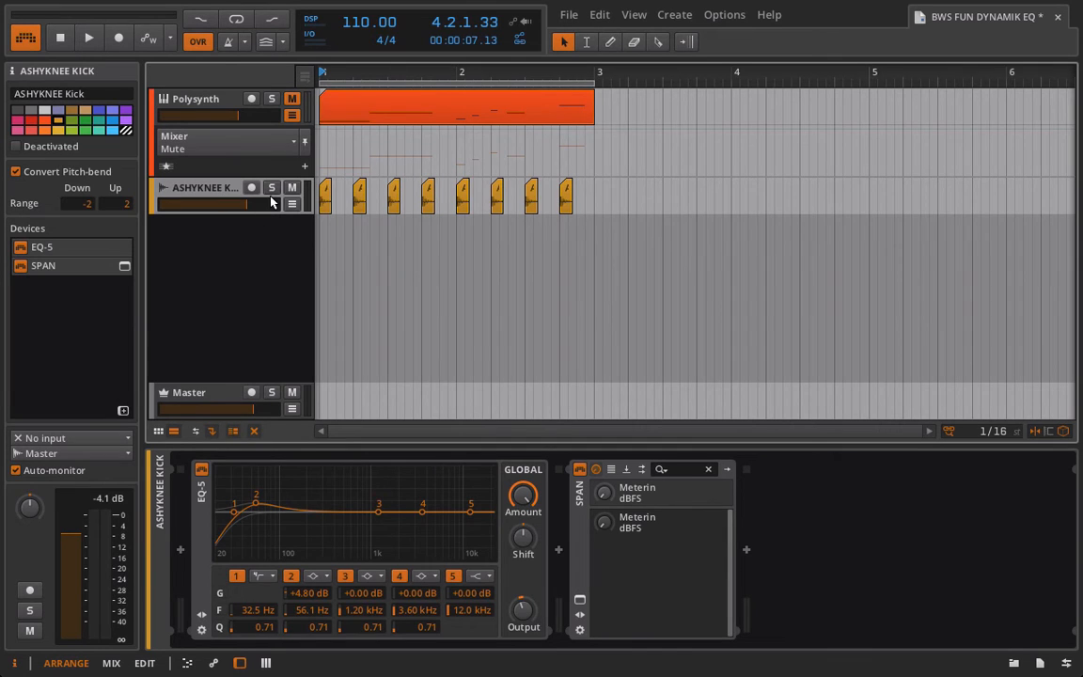
pyautogui.press('space')
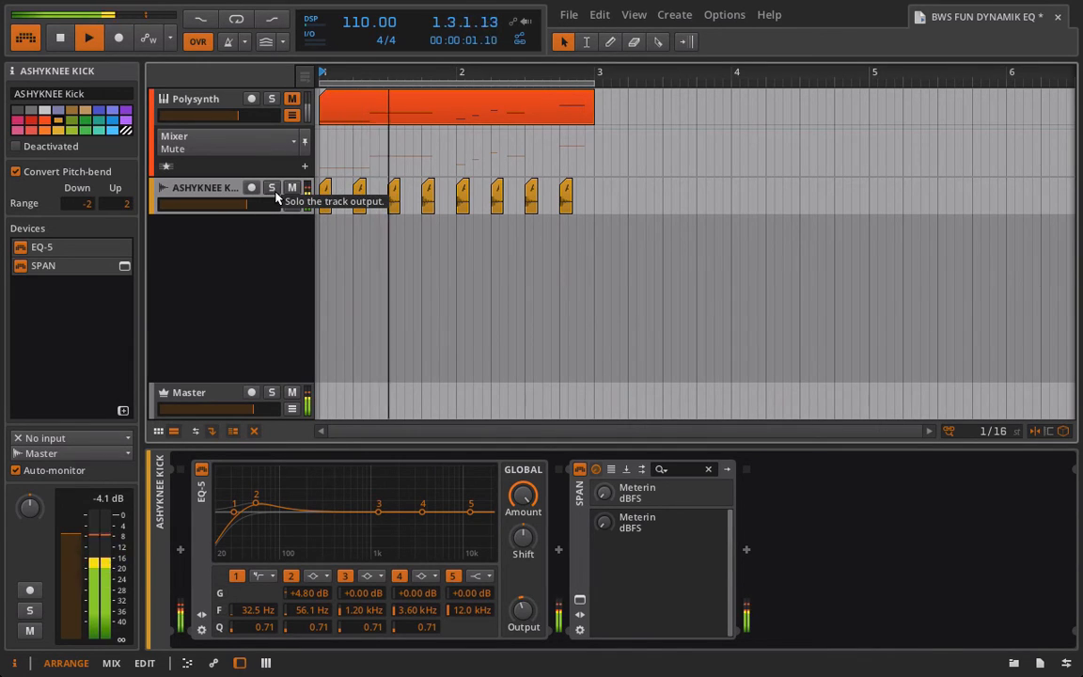
pyautogui.press('space')
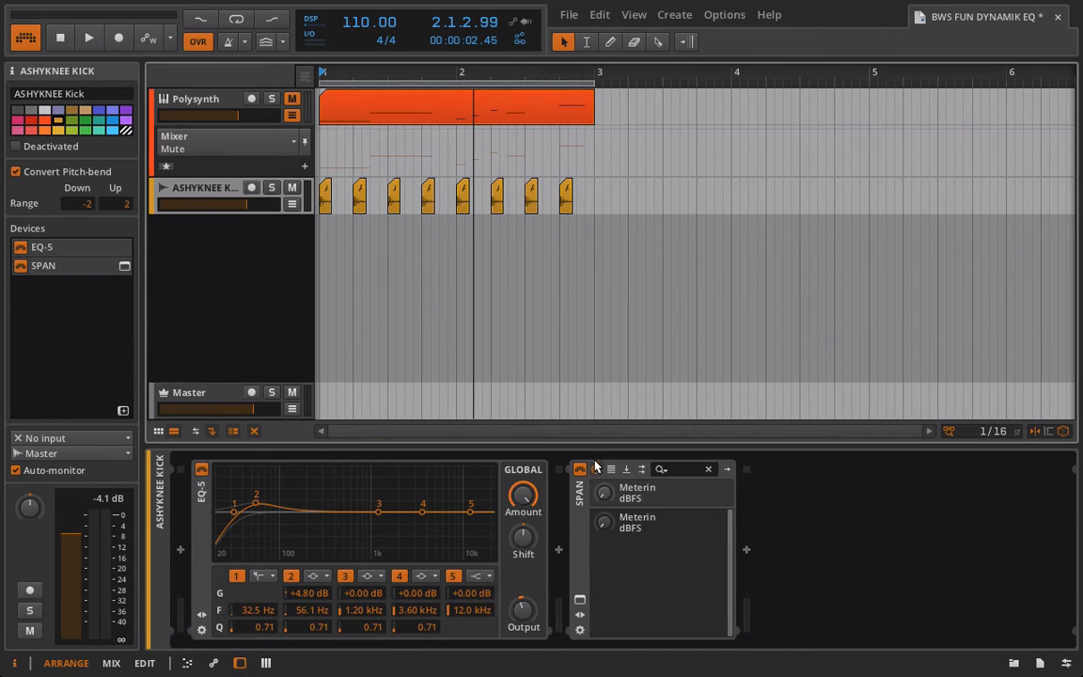
# - Insert an Audio MOD after the EQ-5 on the kick track and load a second EQ-5 into its FX chain
pyautogui.click(558, 554)
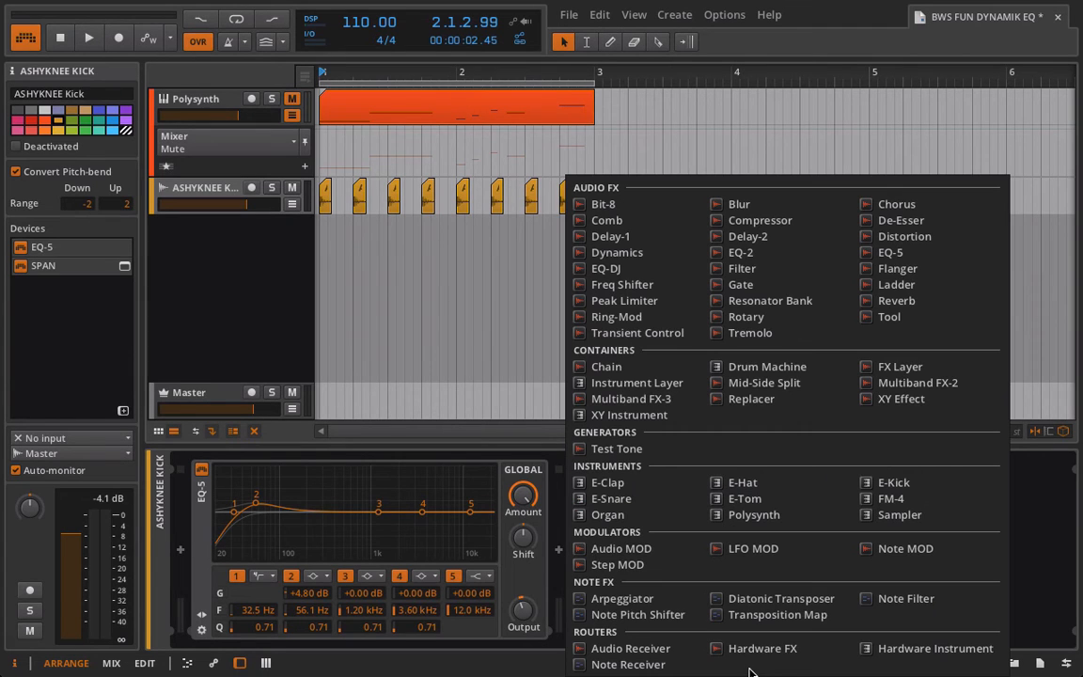
pyautogui.click(616, 548)
pyautogui.press('space')
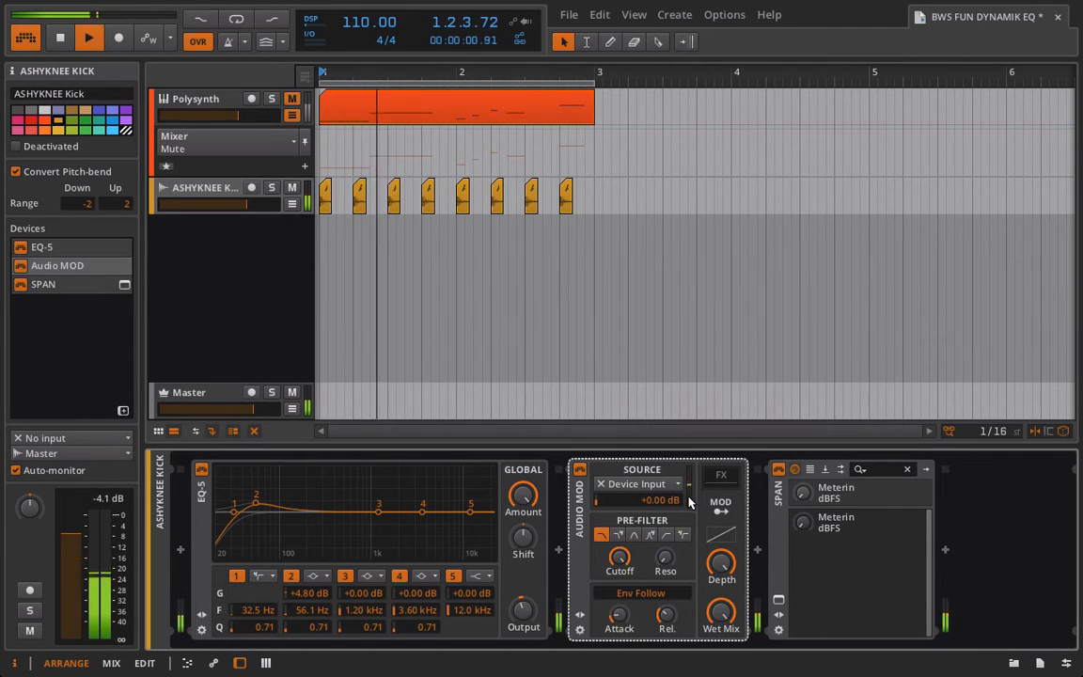
pyautogui.click(757, 550)
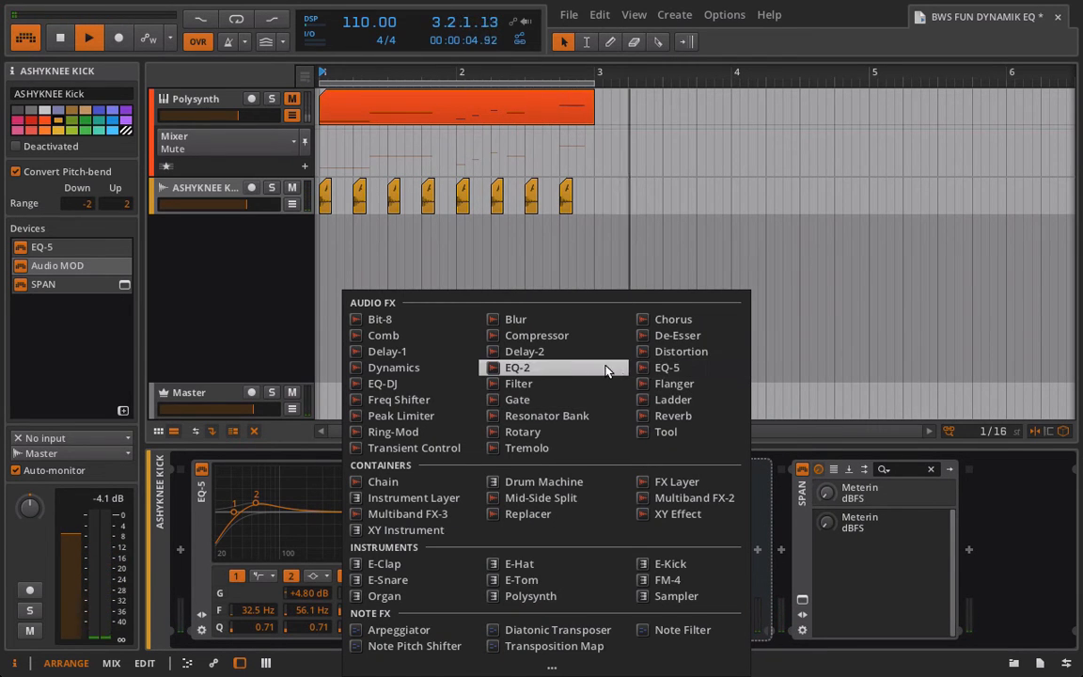
pyautogui.click(670, 369)
pyautogui.scroll(-3, 689, 520)
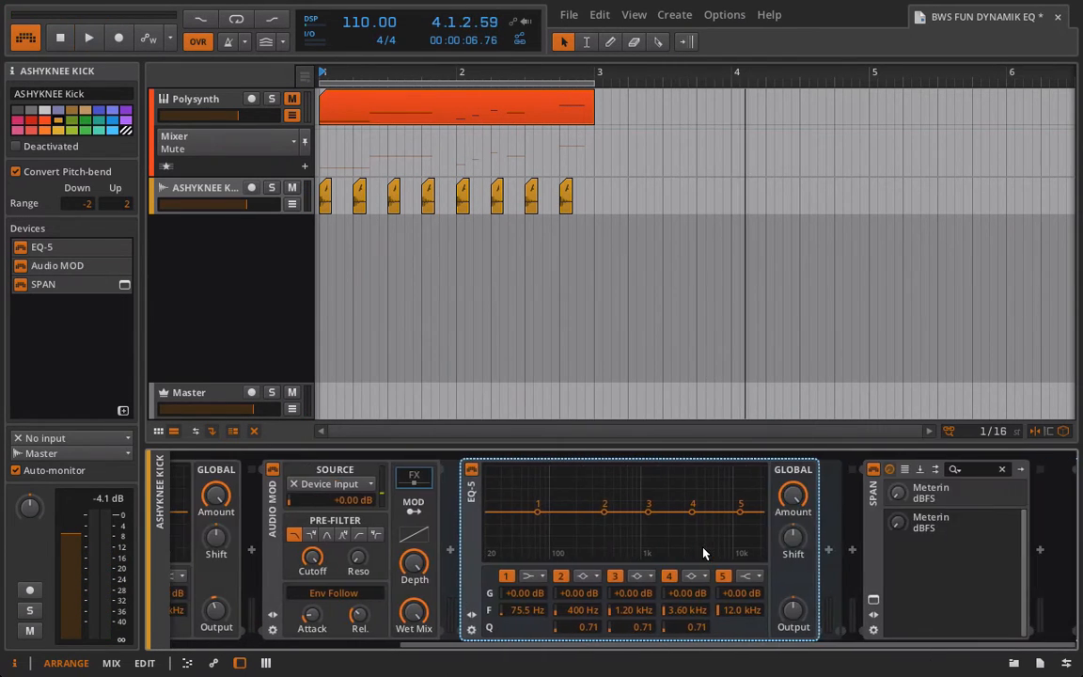
# - Set band 1 of the new EQ-5 to a bell shape with +4.60 dB gain and loop playback of the kick
pyautogui.click(532, 575)
pyautogui.click(543, 623)
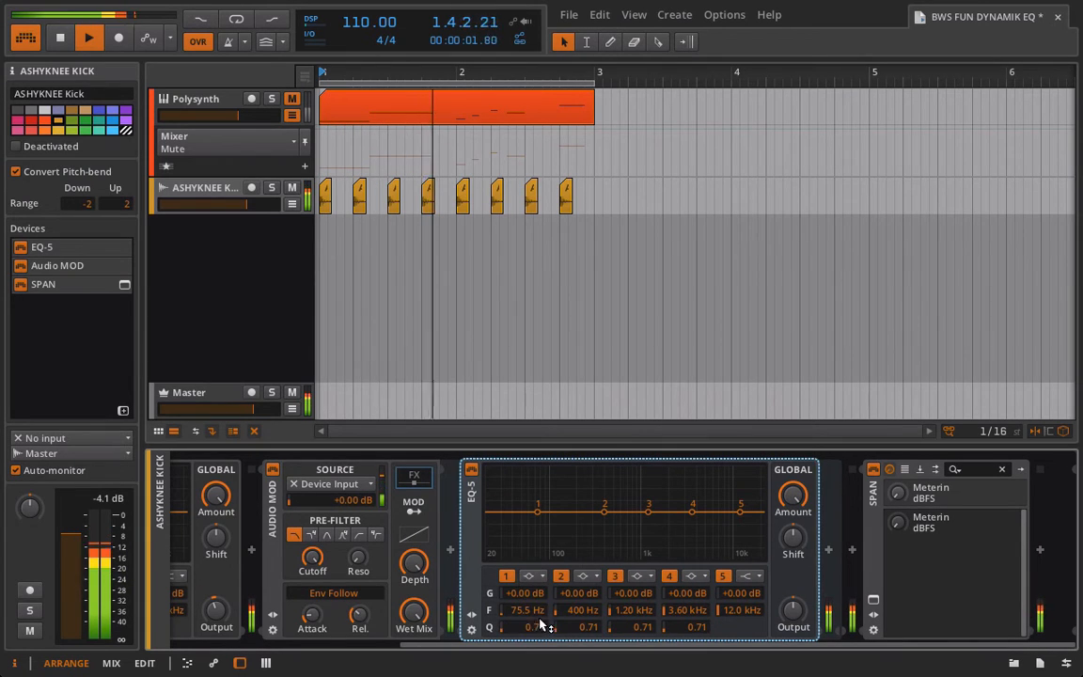
pyautogui.moveTo(527, 597); pyautogui.dragTo(527, 568)
pyautogui.press('space')
pyautogui.press('space')
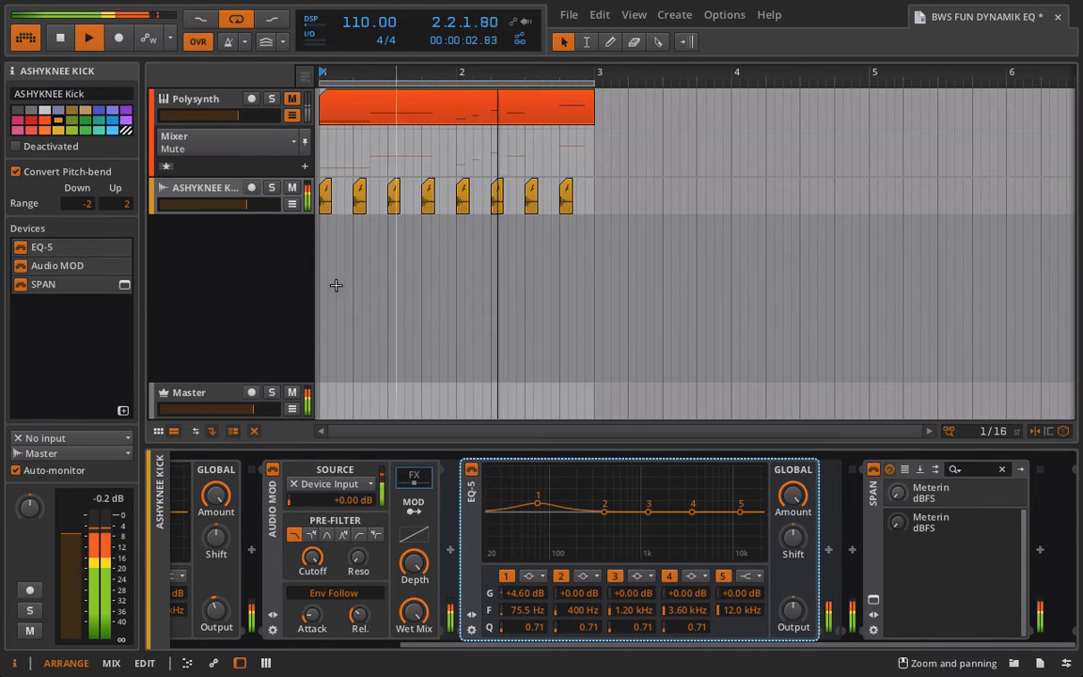
# - Select all eight ASHYKNEE Kick clips and lower their audio event gain to -10 dB
pyautogui.click(587, 204)
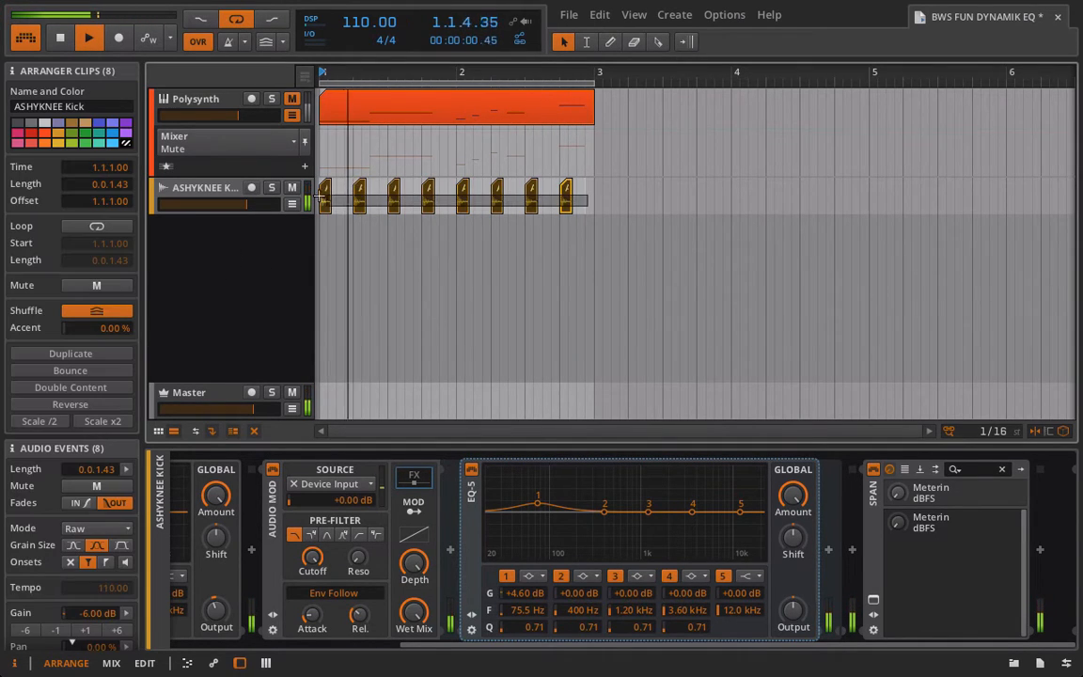
pyautogui.scroll(-3, 107, 392)
pyautogui.click(52, 548)
pyautogui.click(52, 548)
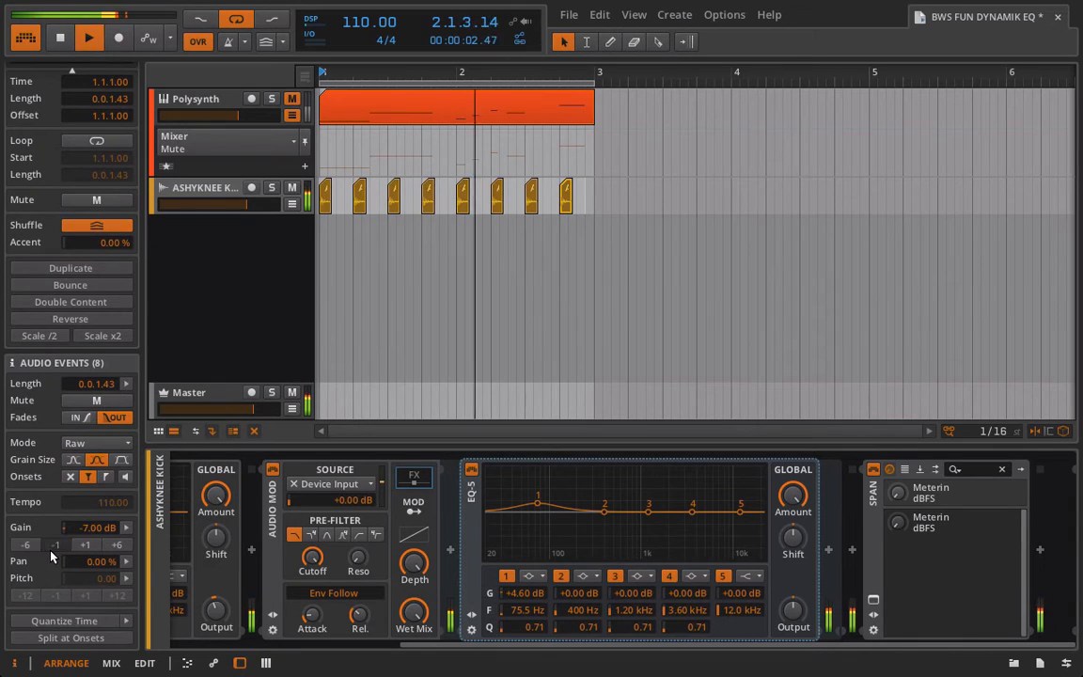
pyautogui.click(52, 548)
pyautogui.click(52, 548)
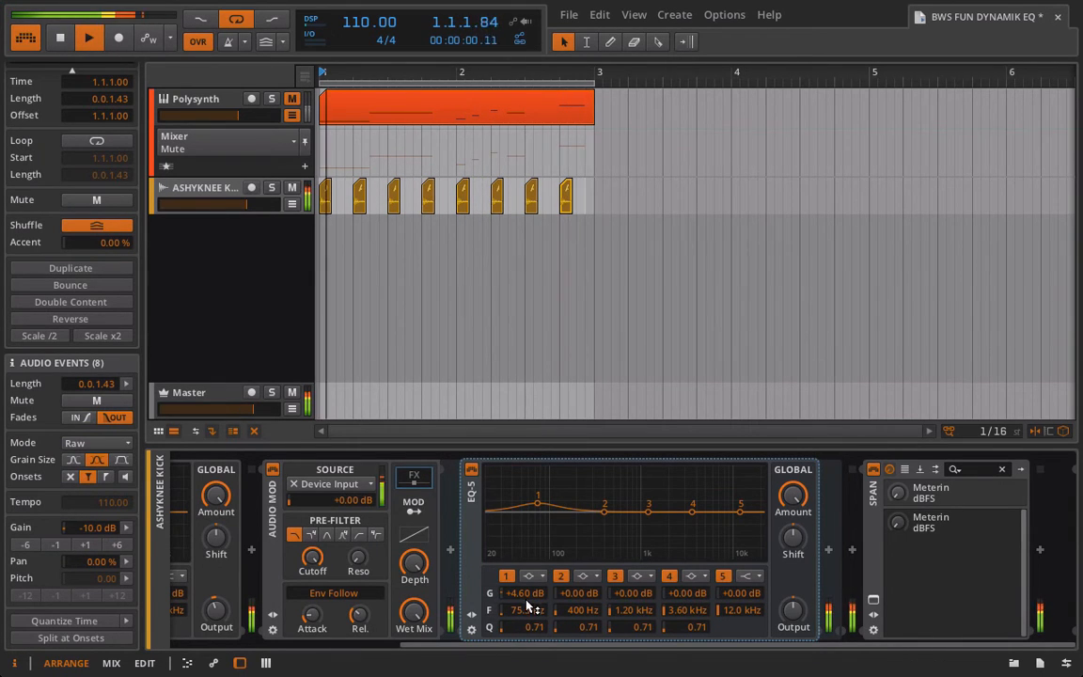
# - Set EQ-5 band 1 to 62.4 Hz, Q 1.59 and +10.2 dB gain, comparing the kick with the EQ bypassed
pyautogui.moveTo(529, 627)
pyautogui.mouseDown()
pyautogui.moveTo(529, 596)
pyautogui.moveTo(529, 635)
pyautogui.mouseUp()
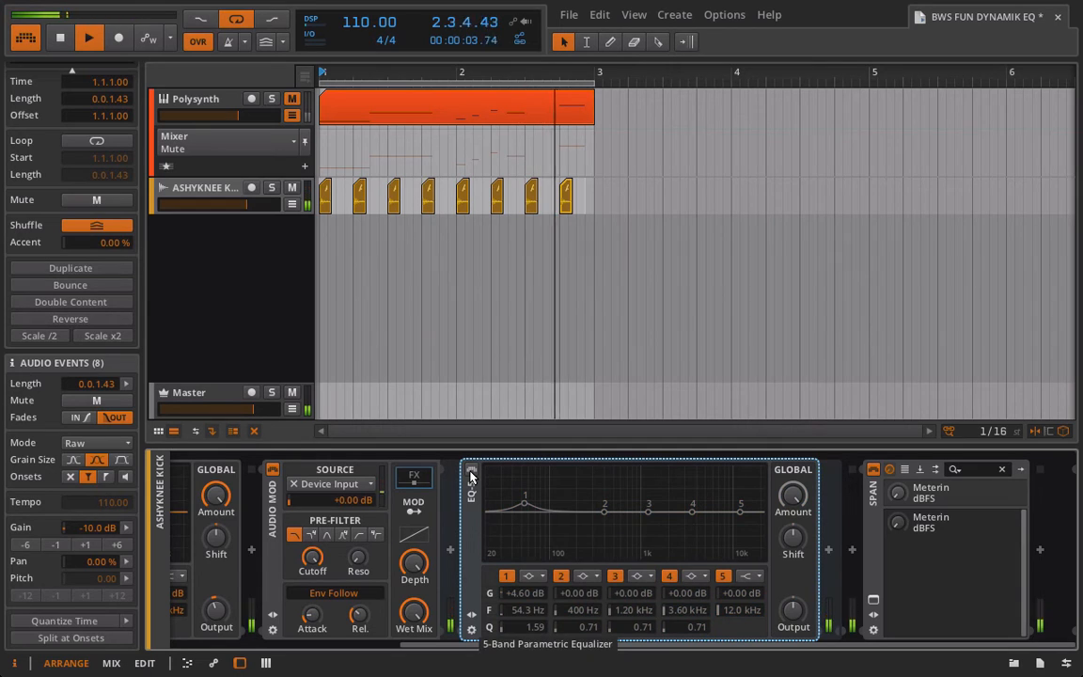
pyautogui.moveTo(527, 592)
pyautogui.mouseDown()
pyautogui.moveTo(527, 569)
pyautogui.moveTo(526, 610)
pyautogui.mouseUp()
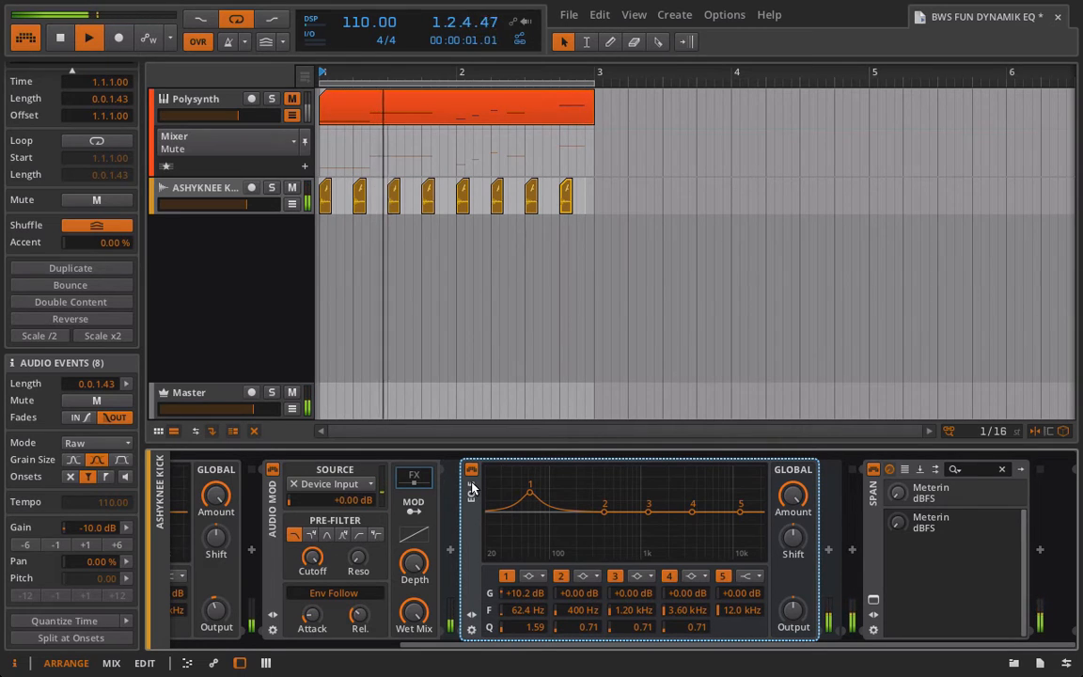
pyautogui.click(471, 473)
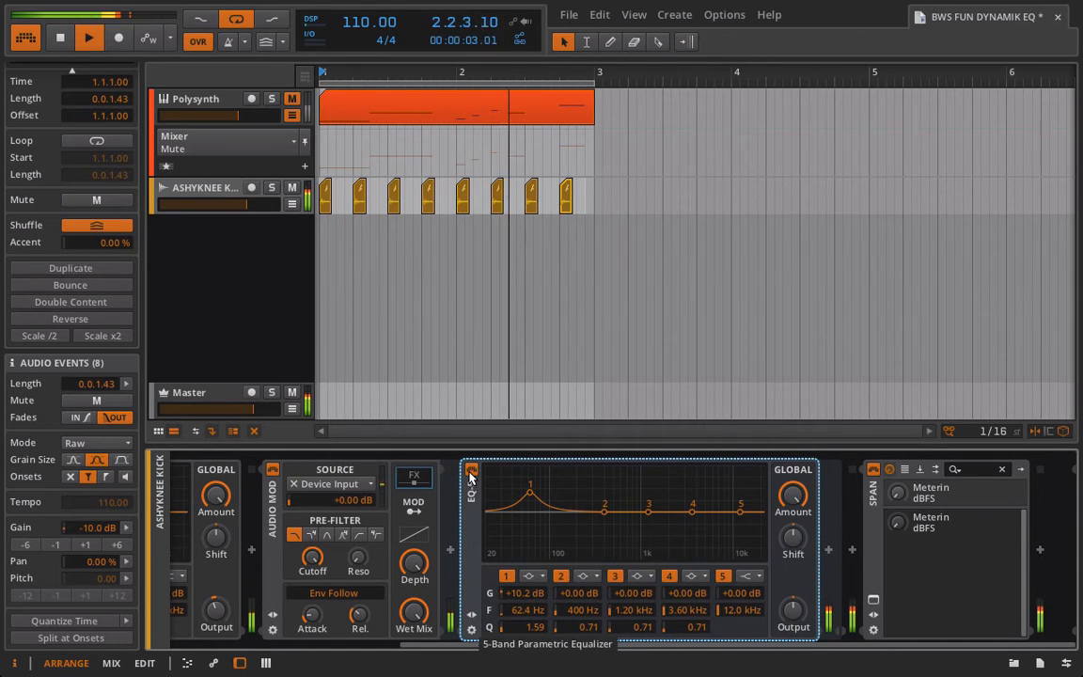
# - Reset band 1's gain to 0 dB and modulate it from the Audio MOD by about +13.20
pyautogui.doubleClick(526, 593)
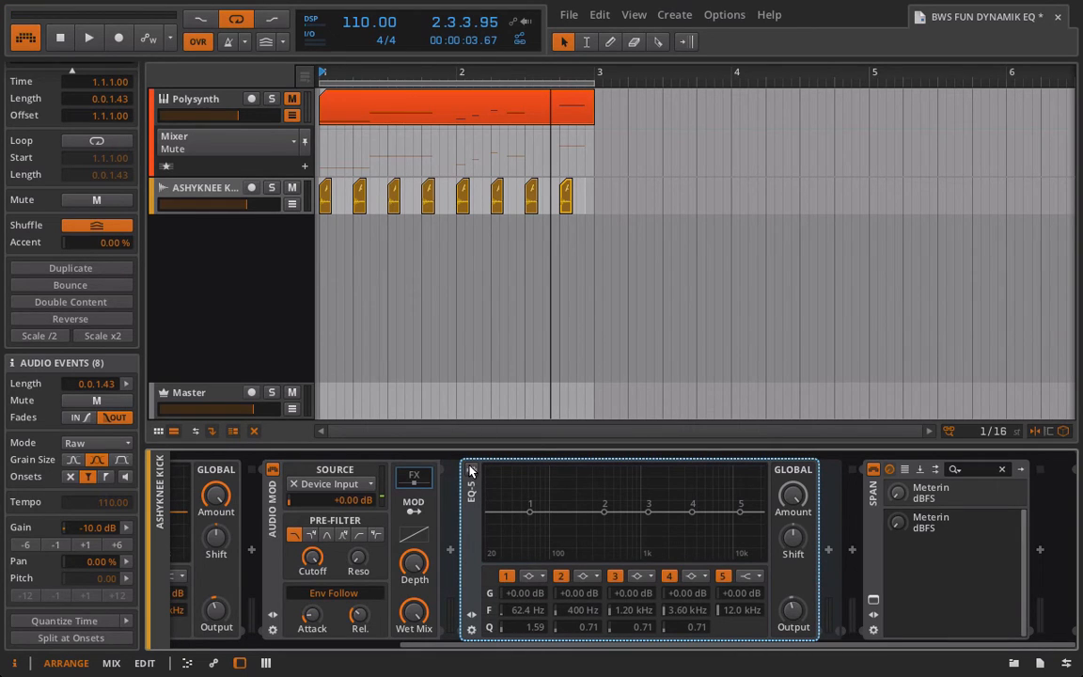
pyautogui.click(413, 506)
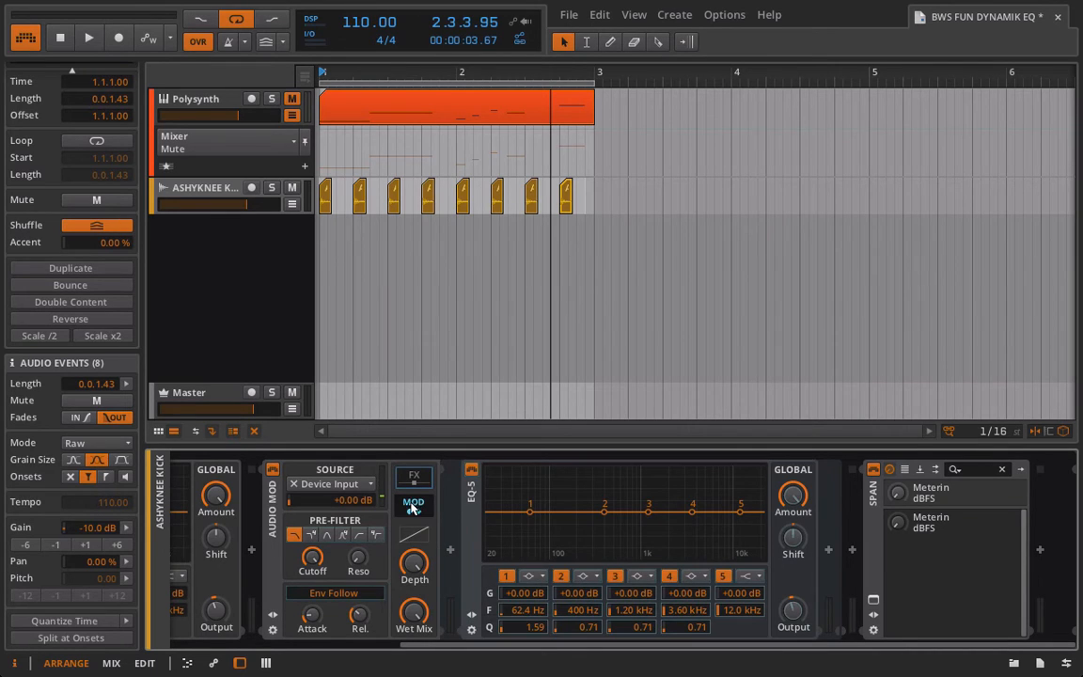
pyautogui.moveTo(521, 595); pyautogui.dragTo(521, 593)
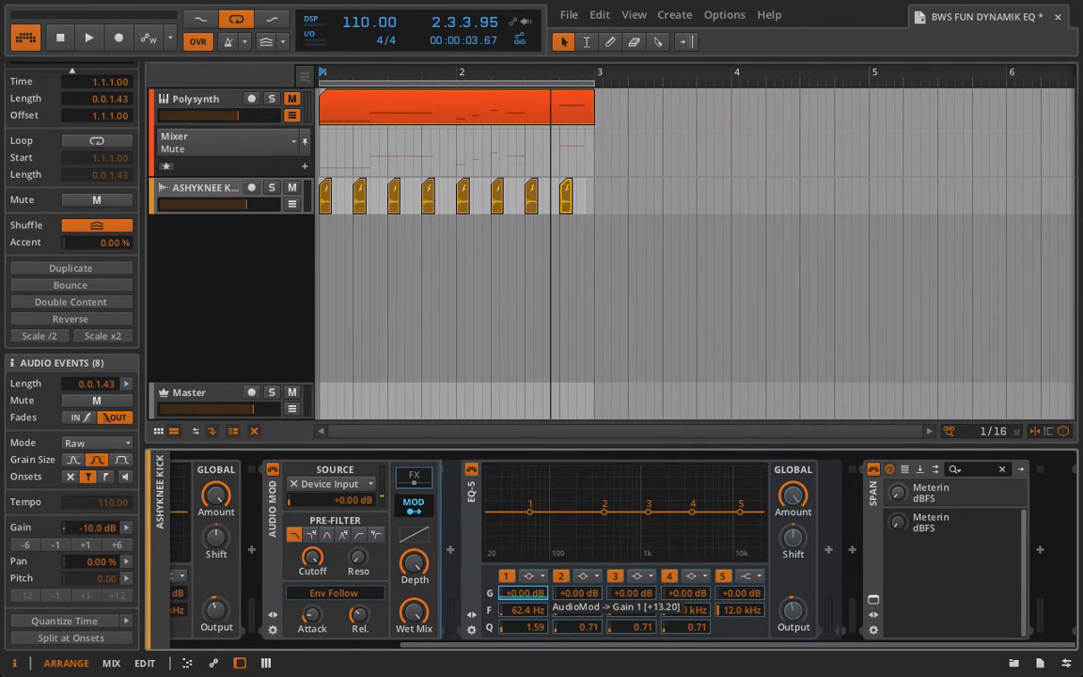
pyautogui.click(420, 510)
# - Play the kick, set the envelope follower's attack to 1.00 ms, adjust its release and compare with the EQ-5 bypassed
pyautogui.press('space')
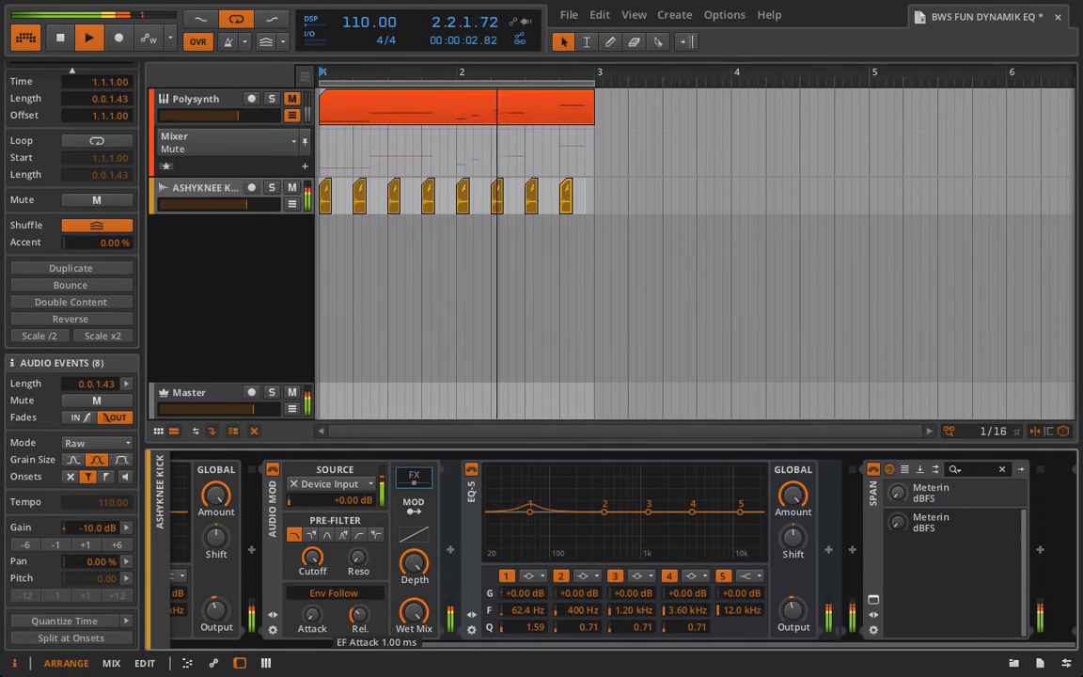
pyautogui.moveTo(361, 617)
pyautogui.mouseDown()
pyautogui.moveTo(361, 555)
pyautogui.moveTo(361, 620)
pyautogui.mouseUp()
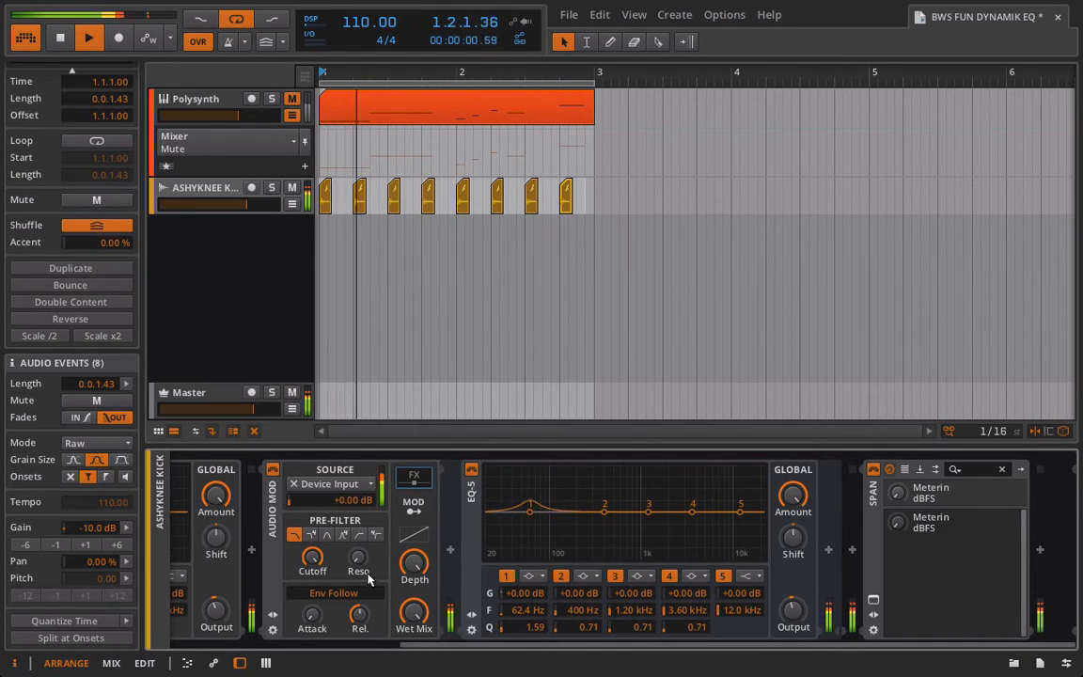
pyautogui.click(471, 473)
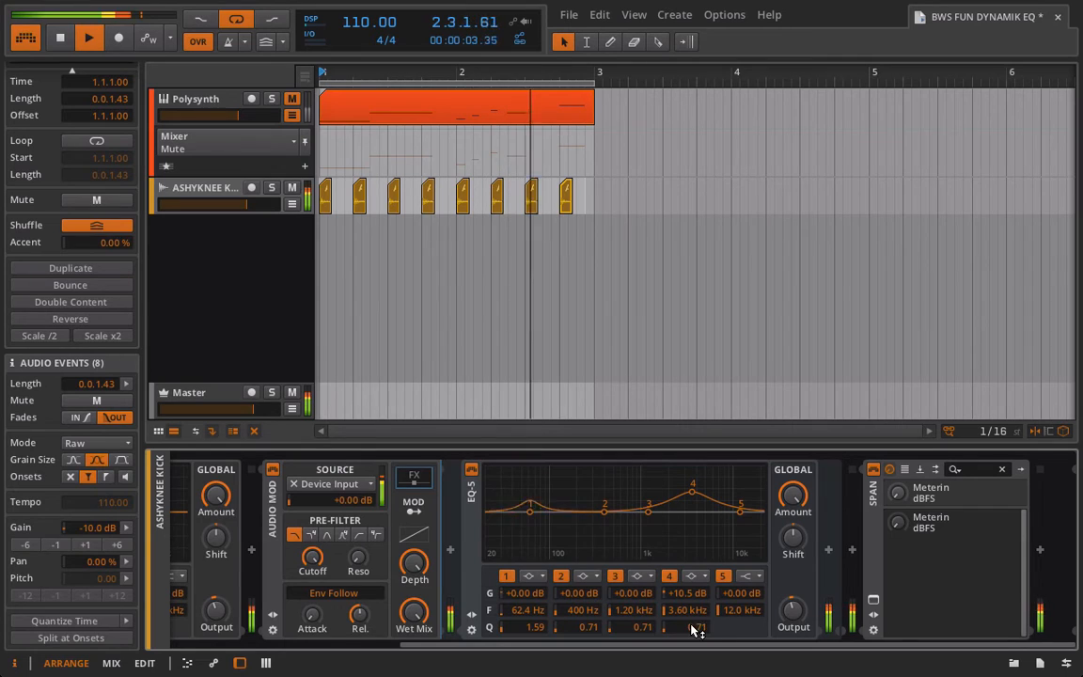
# - Boost EQ-5 band 4 by 10.5 dB at 6.27 kHz with a Q of 3.20, toggling the EQ and the band to compare
pyautogui.moveTo(697, 628); pyautogui.dragTo(691, 580)
pyautogui.click(471, 470)
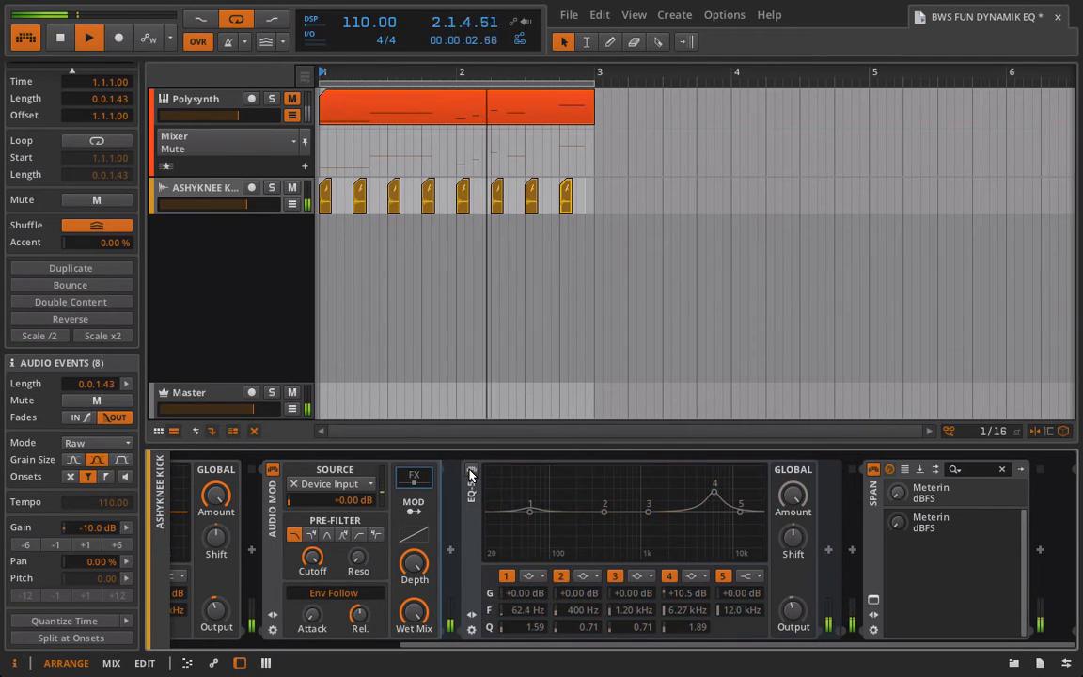
pyautogui.click(471, 470)
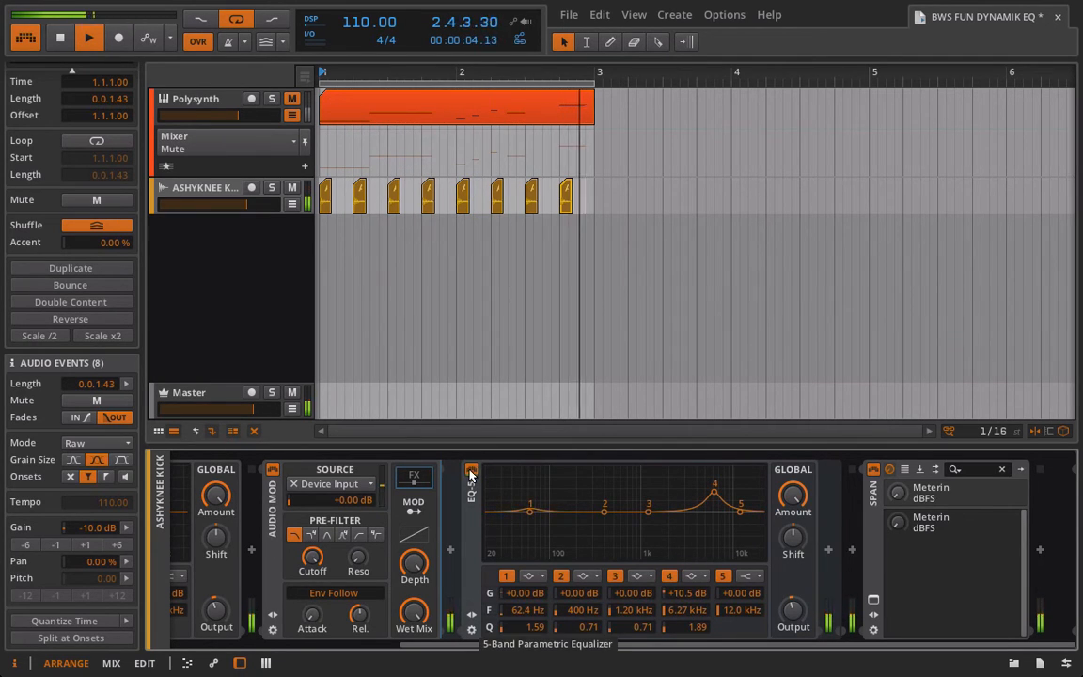
pyautogui.click(670, 576)
pyautogui.click(670, 577)
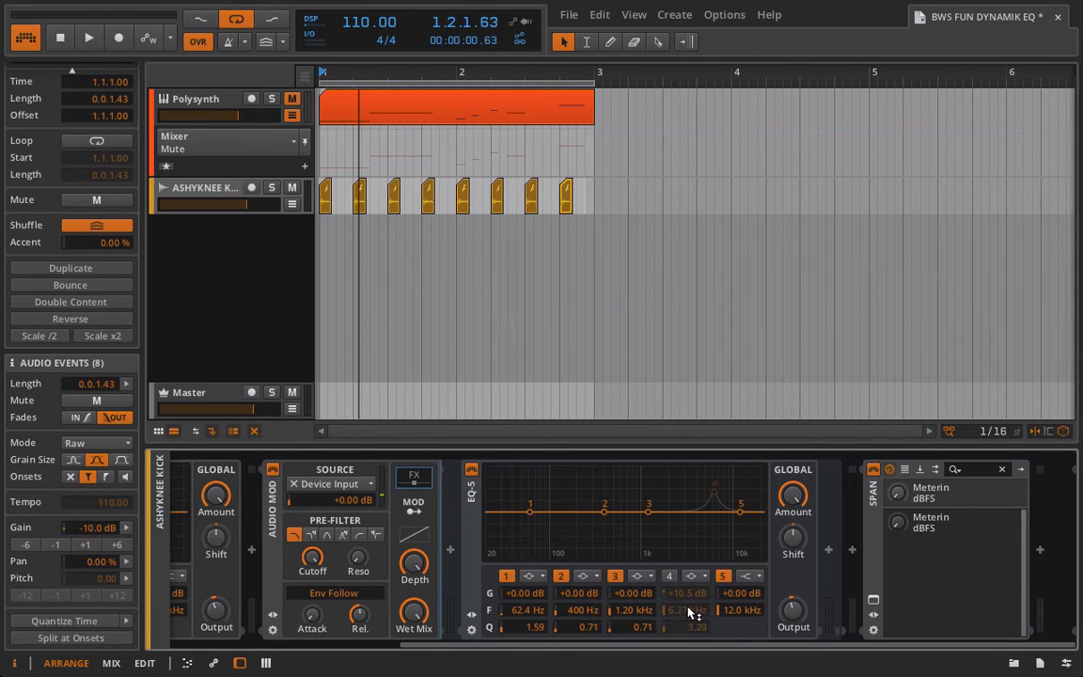
# - Reset band 4's gain to 0 dB and modulate it from the Audio MOD by about +23.10 during playback
pyautogui.doubleClick(685, 594)
pyautogui.press('Return')
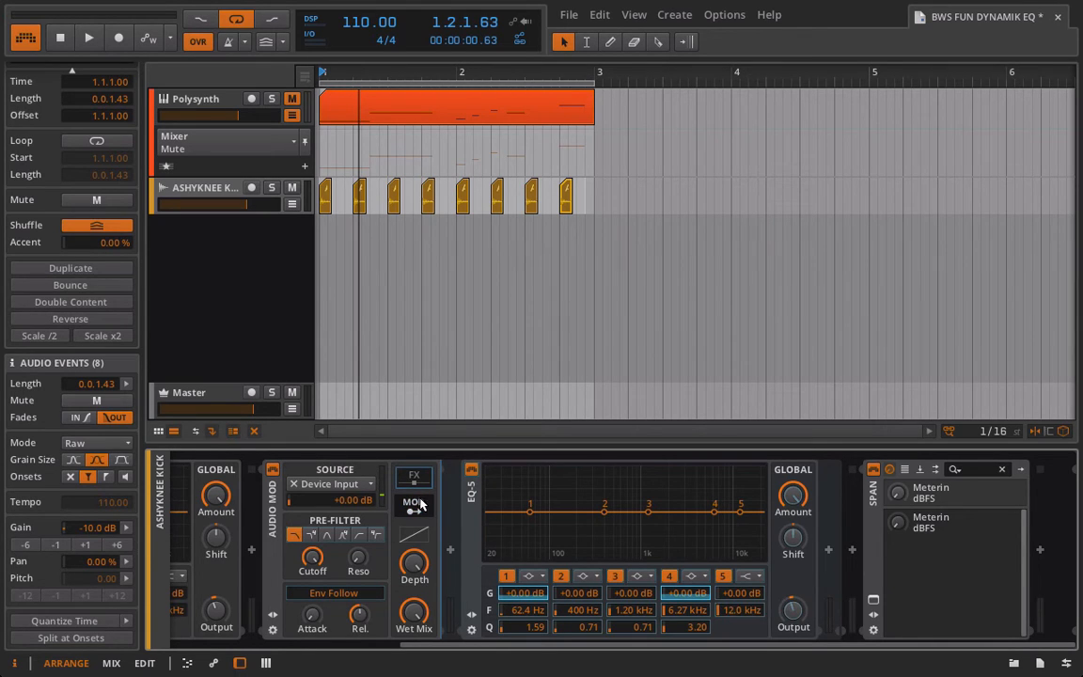
pyautogui.press('space')
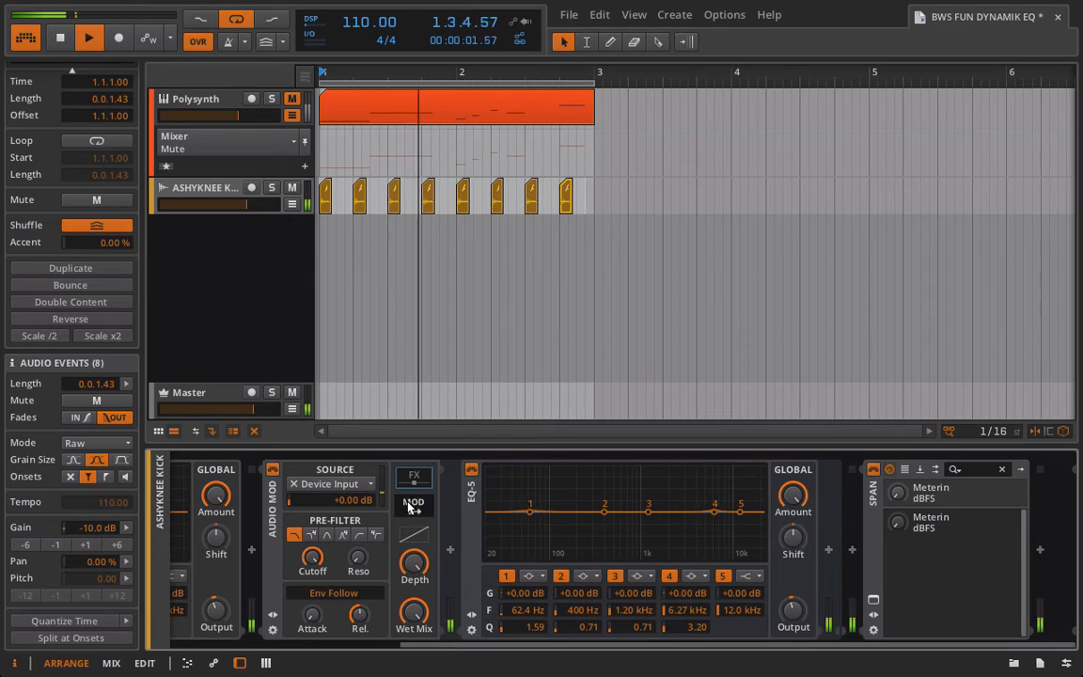
pyautogui.click(411, 507)
pyautogui.moveTo(669, 592); pyautogui.dragTo(669, 569)
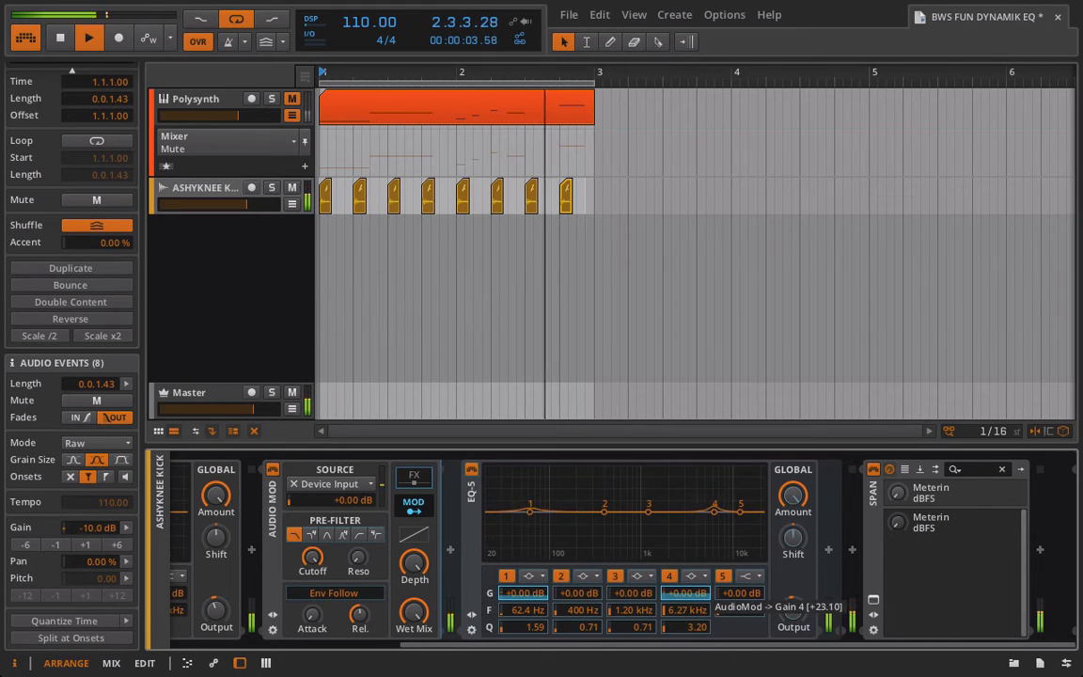
pyautogui.click(415, 506)
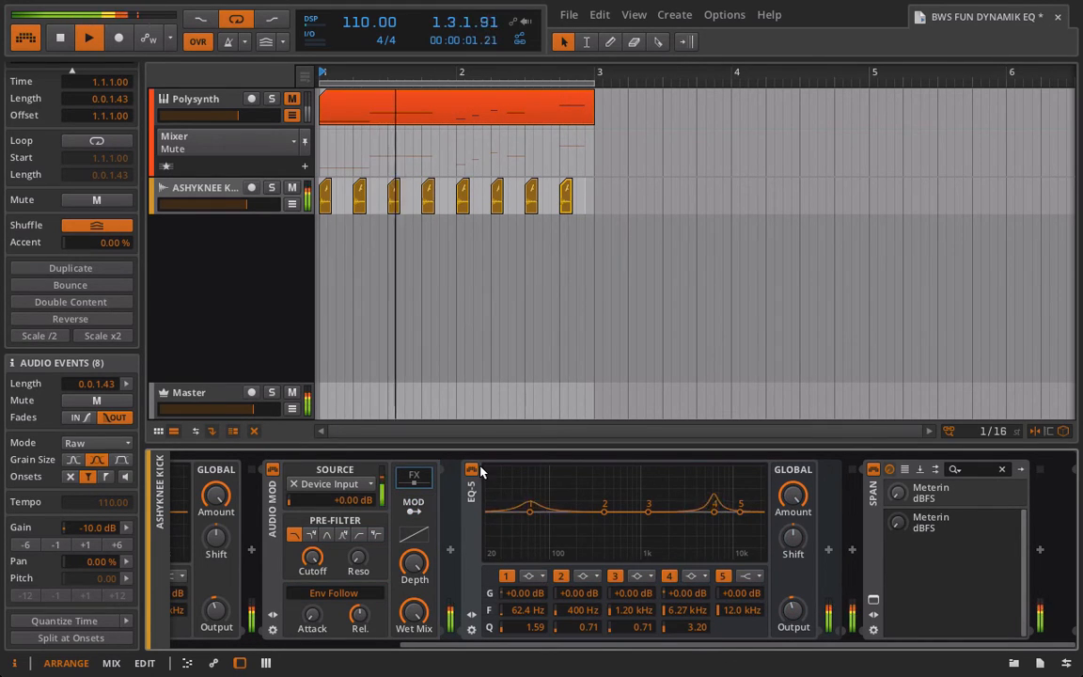
# - Compare the kick with the EQ-5 bypassed and active, and set the EQ's output gain to about -1.80 dB
pyautogui.click(471, 470)
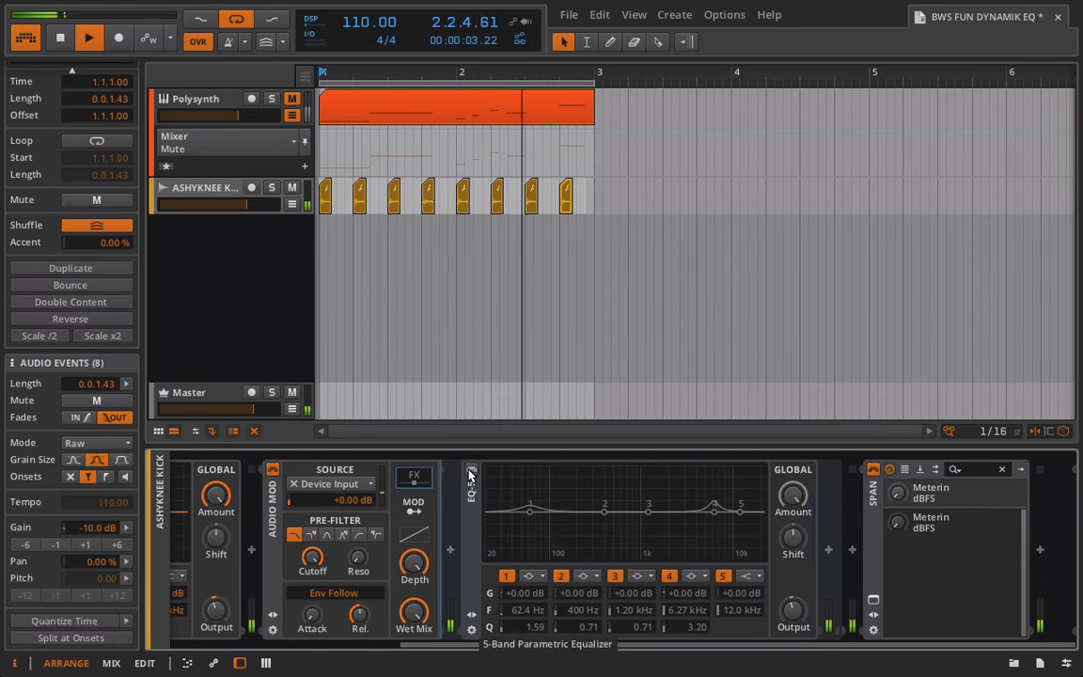
pyautogui.click(471, 470)
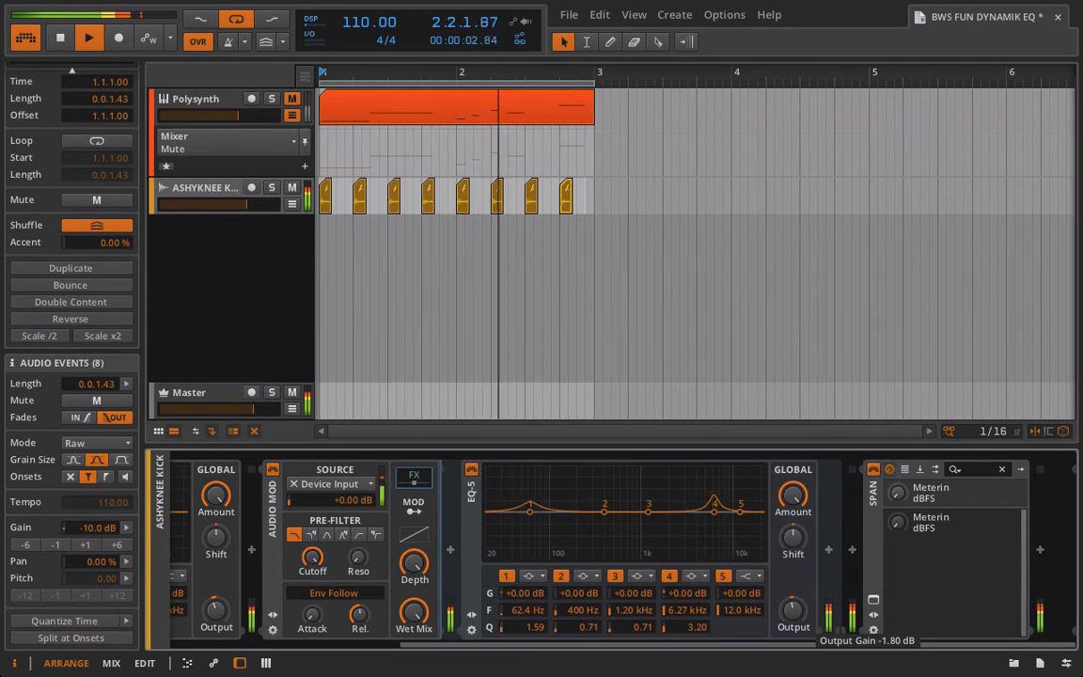
pyautogui.press('space')
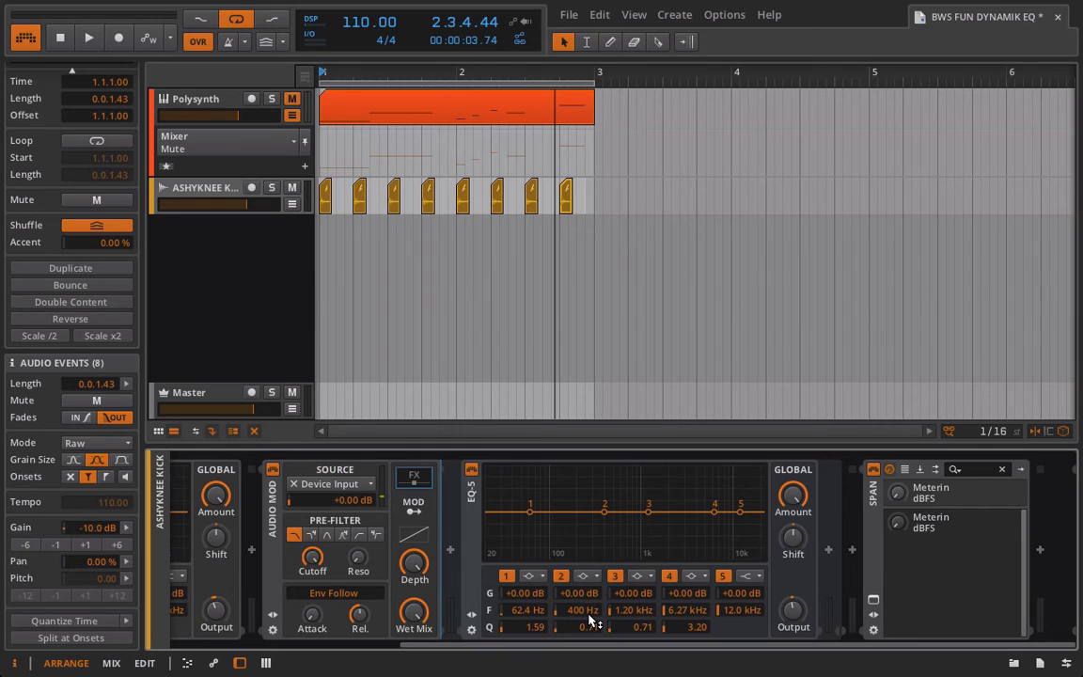
# - Modulate EQ-5 band 2's gain negatively from the Audio MOD, play the kick and set the band's Q to 0.90
pyautogui.click(415, 506)
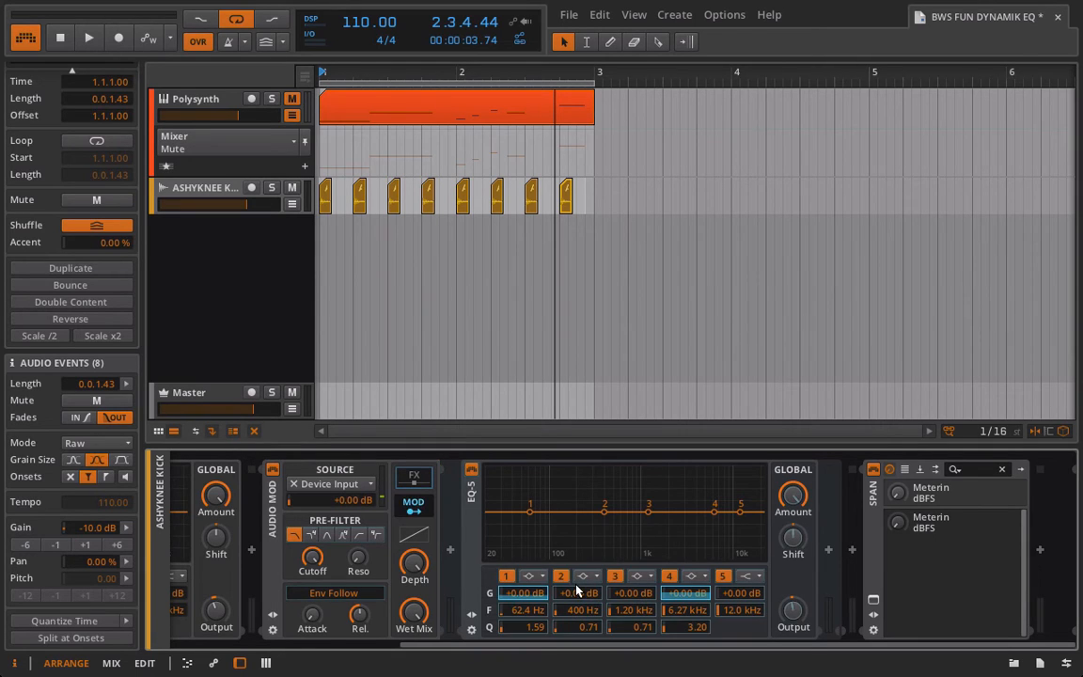
pyautogui.moveTo(576, 593); pyautogui.dragTo(577, 634)
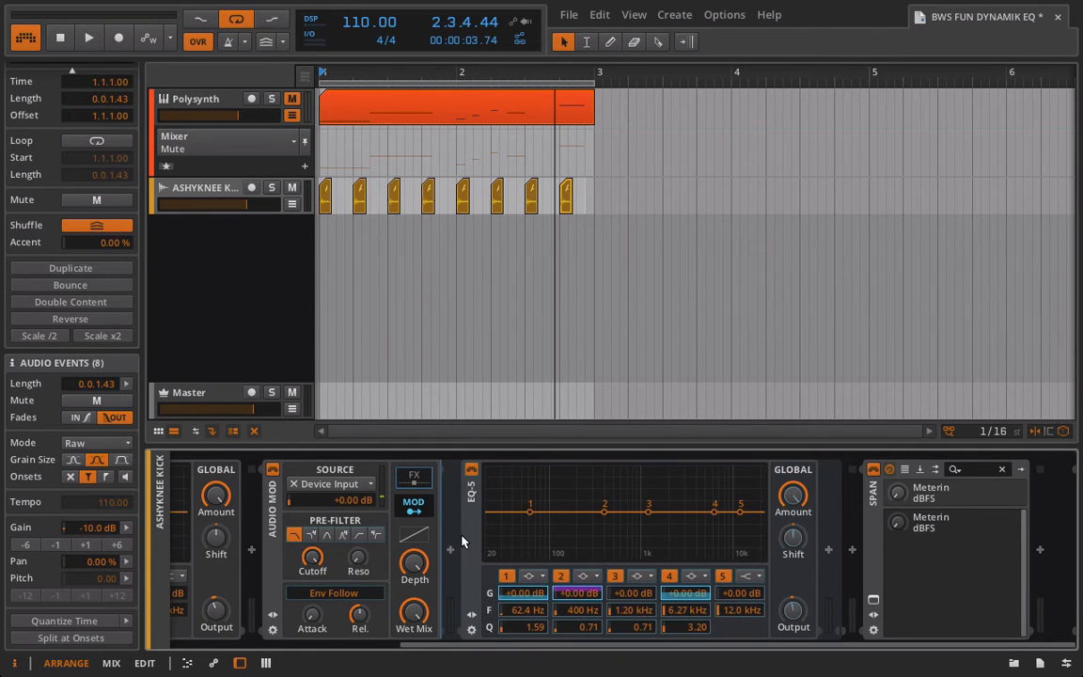
pyautogui.click(413, 506)
pyautogui.press('space')
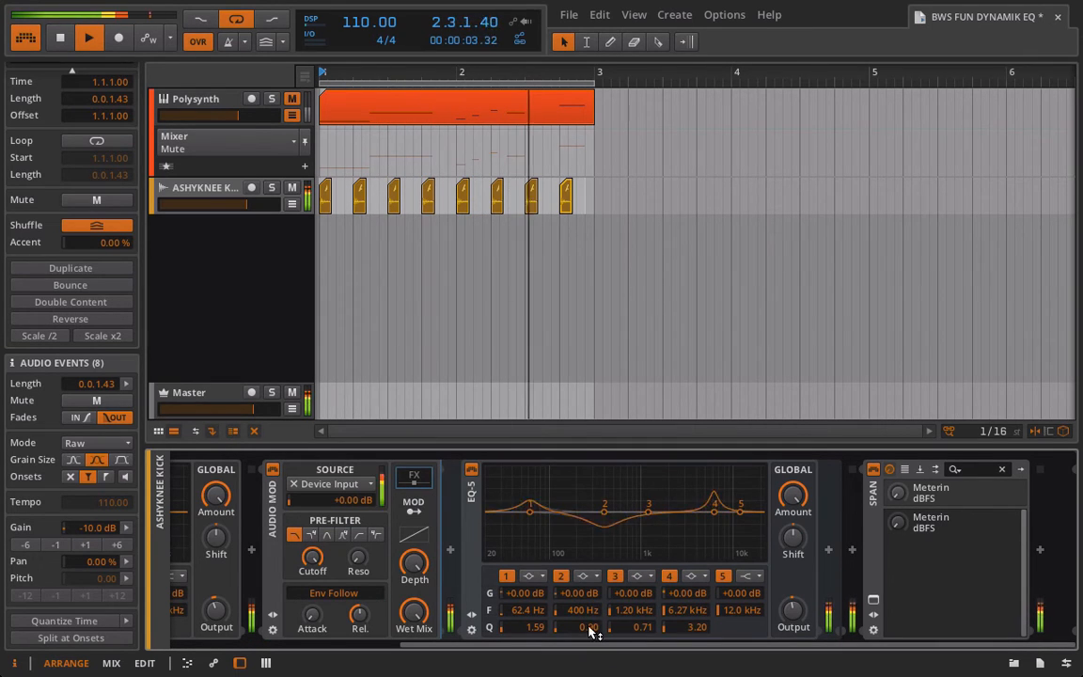
# - Compare the kick with the EQ-5 bypassed and active, and set the Audio MOD's modulation of Gain 1 to about +16.90
pyautogui.click(471, 470)
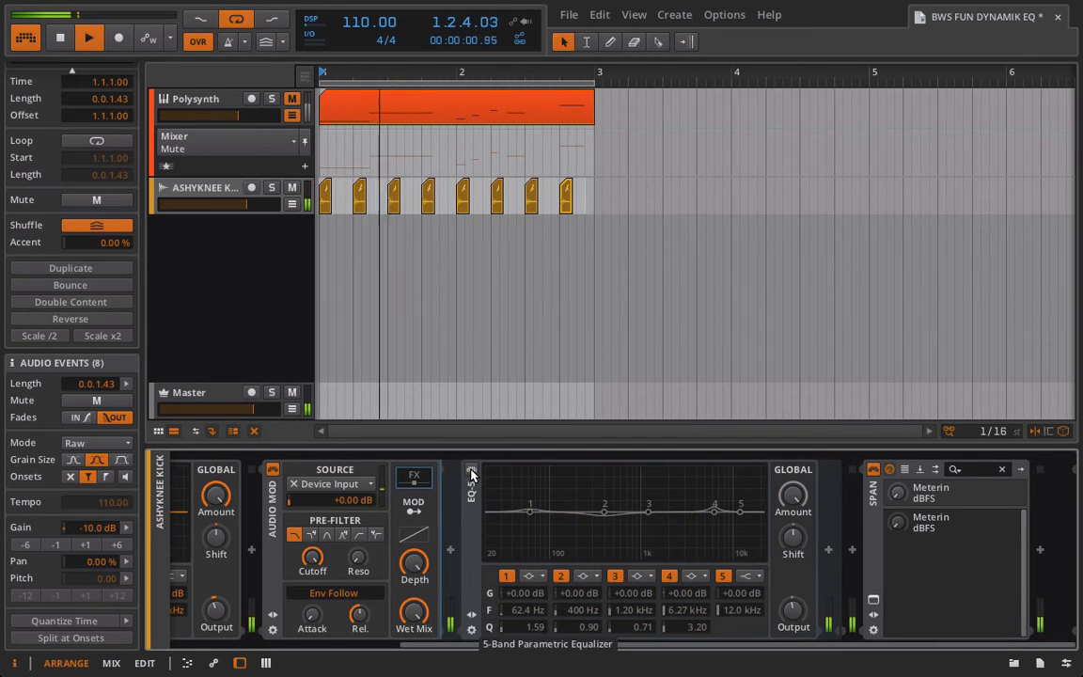
pyautogui.click(471, 470)
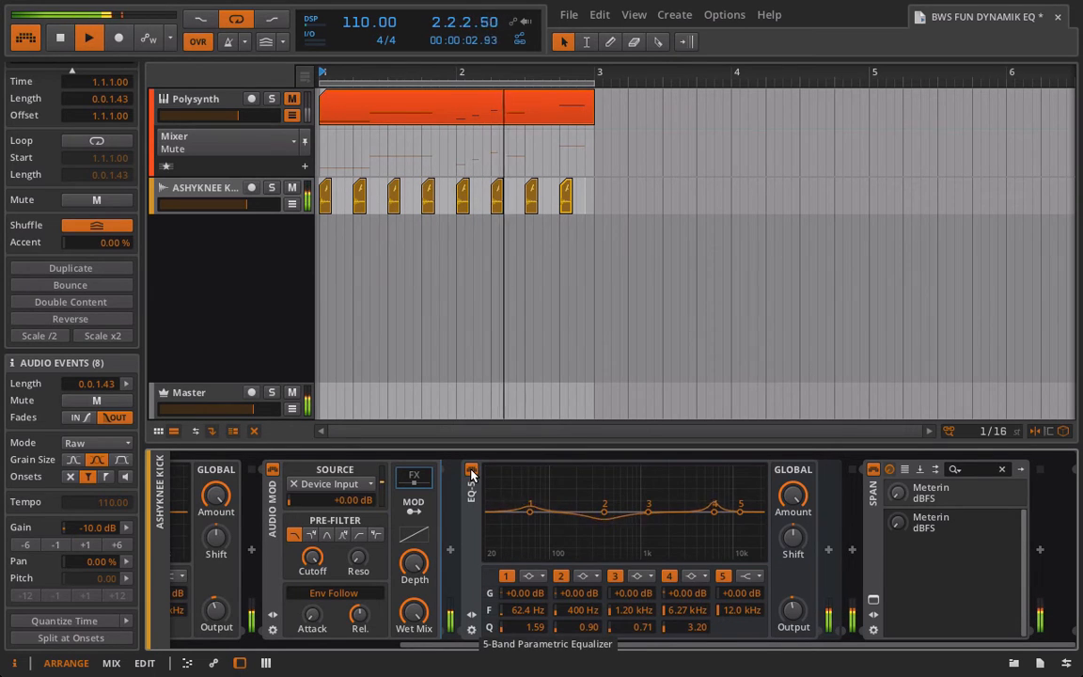
pyautogui.click(413, 506)
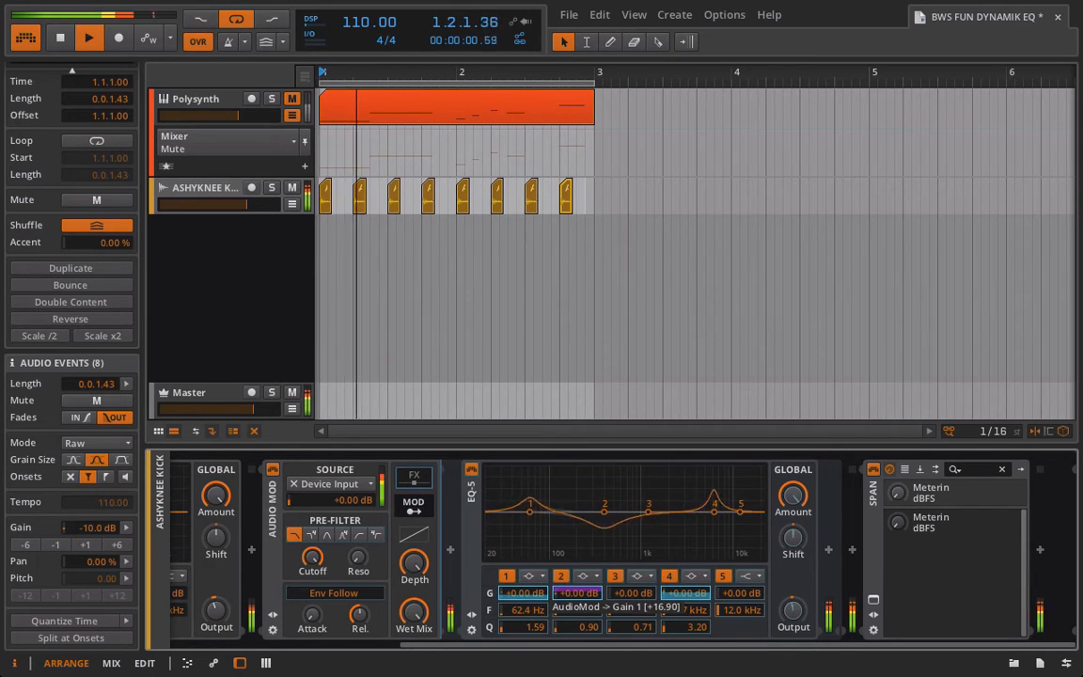
pyautogui.click(414, 505)
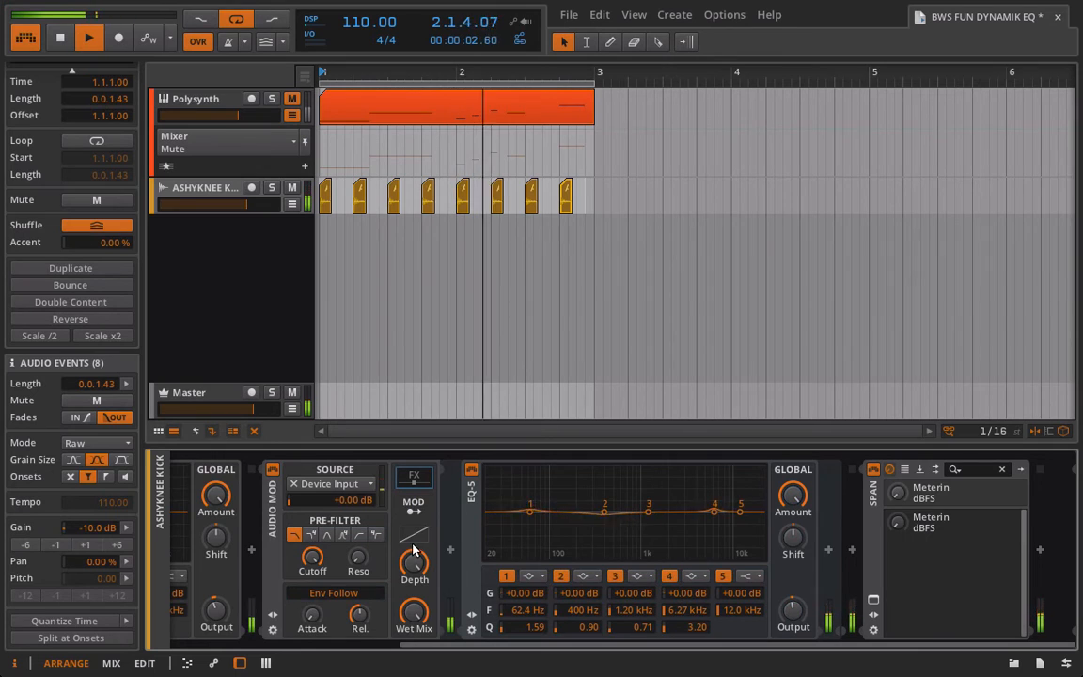
# - Bend the Audio MOD's modulation curve on the kick track and set its envelope follower release to 52.5 ms
pyautogui.moveTo(414, 550); pyautogui.dragTo(413, 536)
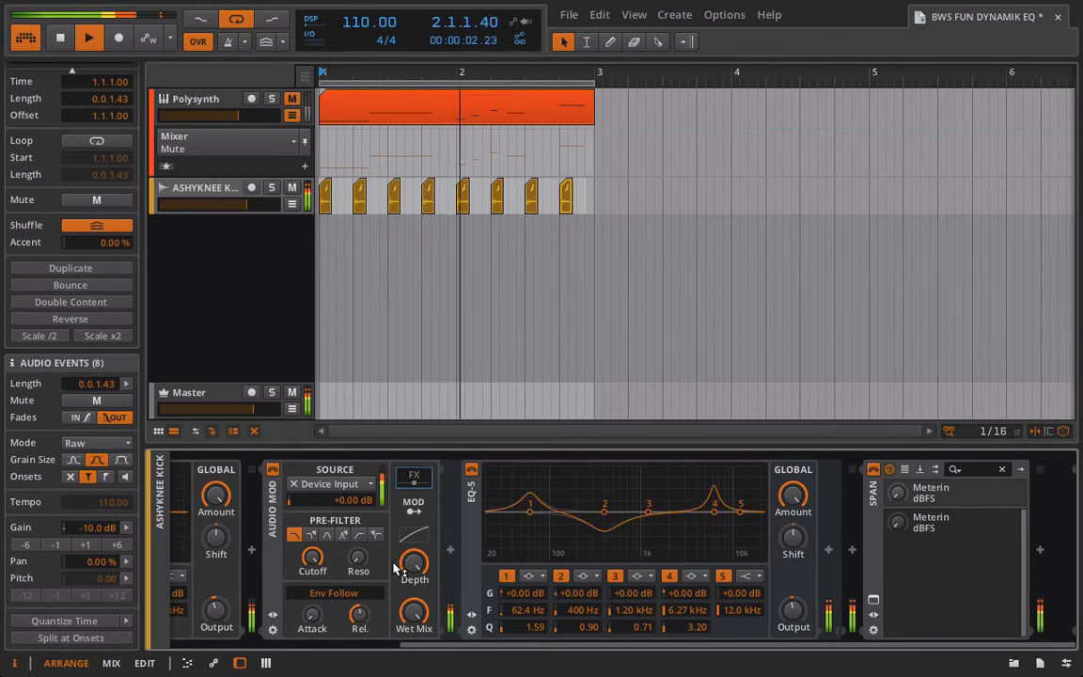
pyautogui.moveTo(359, 616); pyautogui.dragTo(359, 624)
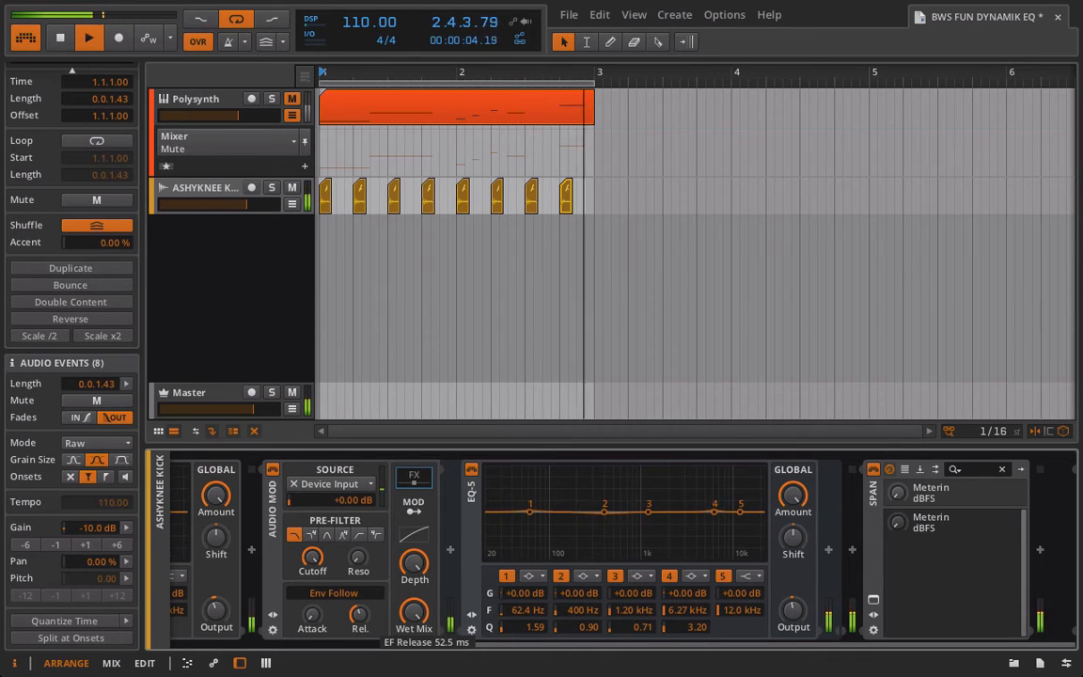
pyautogui.click(273, 469)
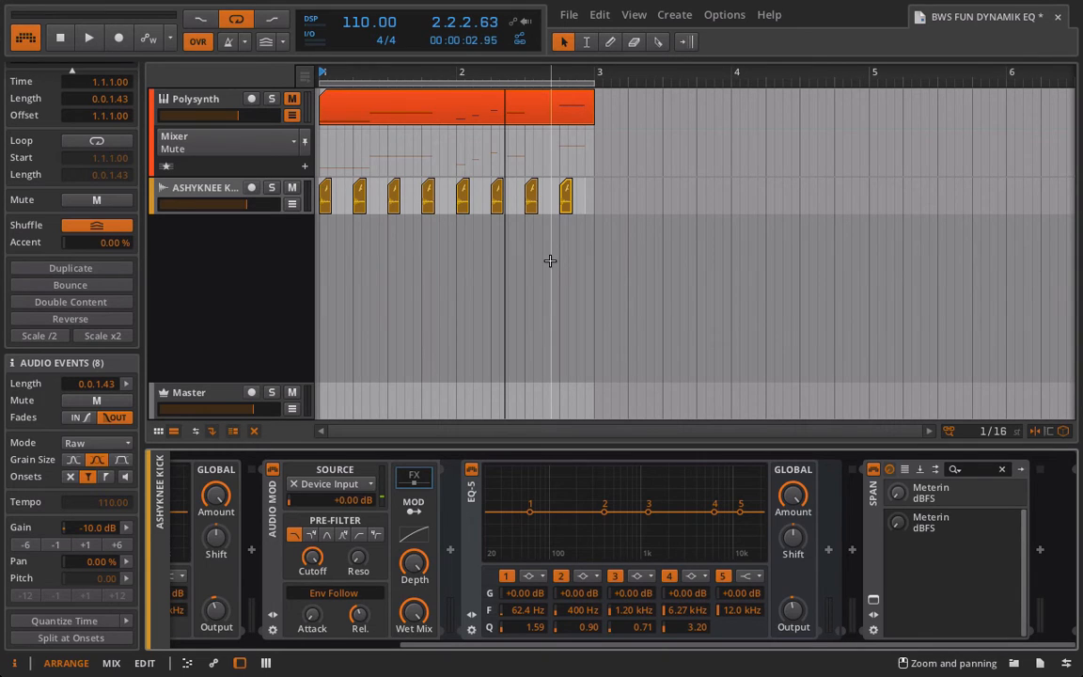
# - Unmute the Polysynth track, collapse its Audio MOD and Tool devices, and play the loop
pyautogui.click(295, 101)
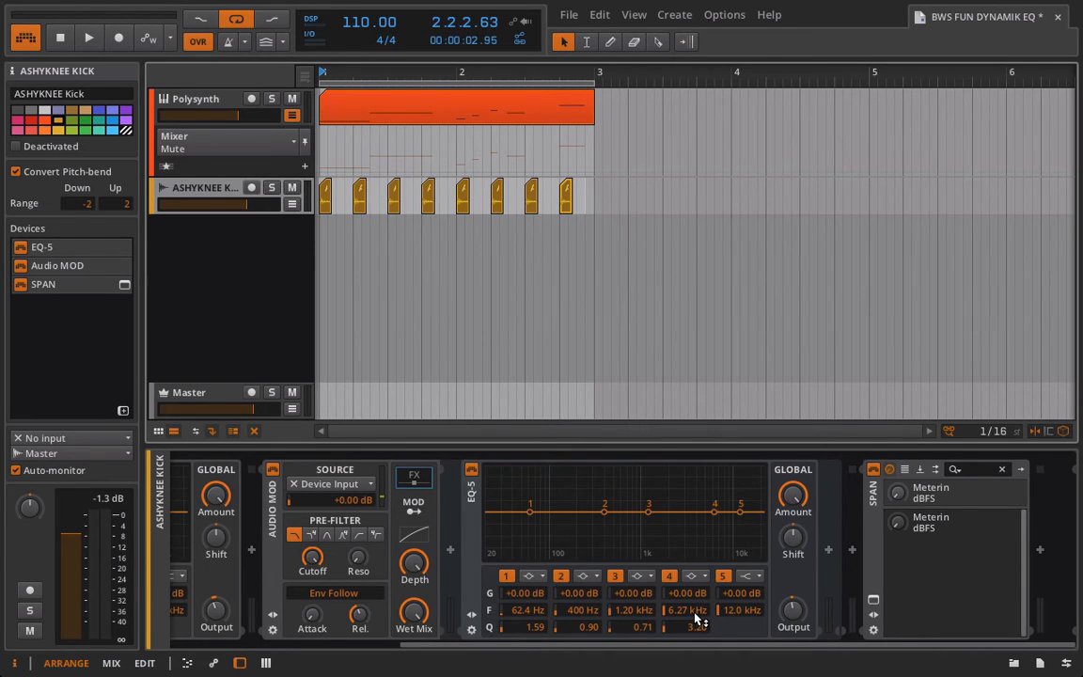
pyautogui.click(193, 103)
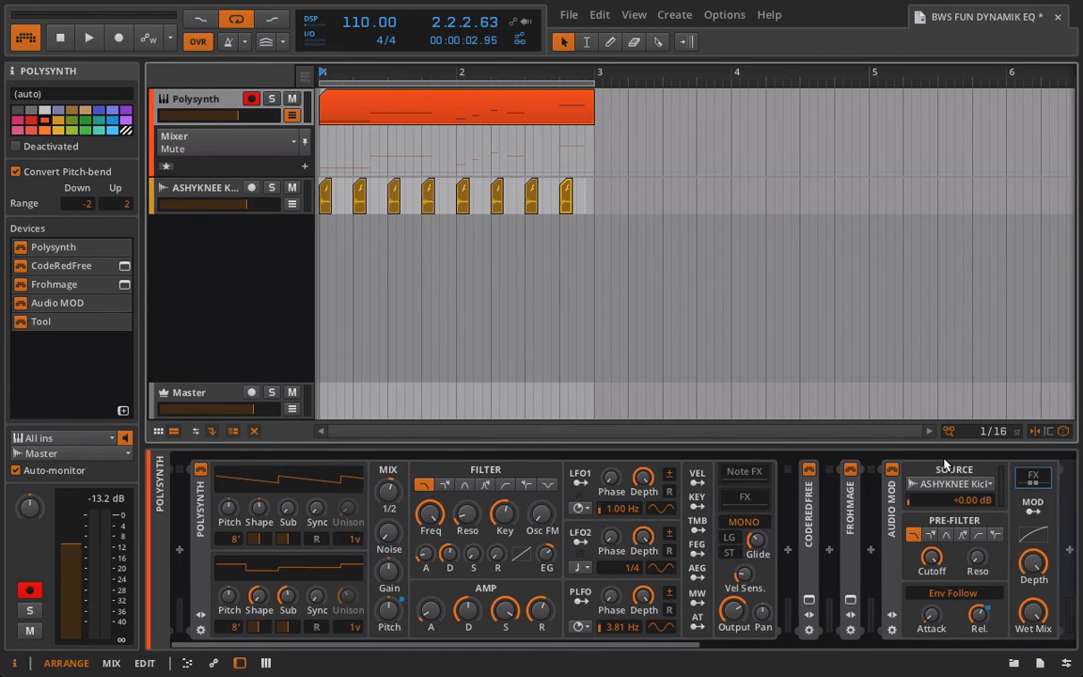
pyautogui.scroll(-5, 1001, 523)
pyautogui.doubleClick(252, 514)
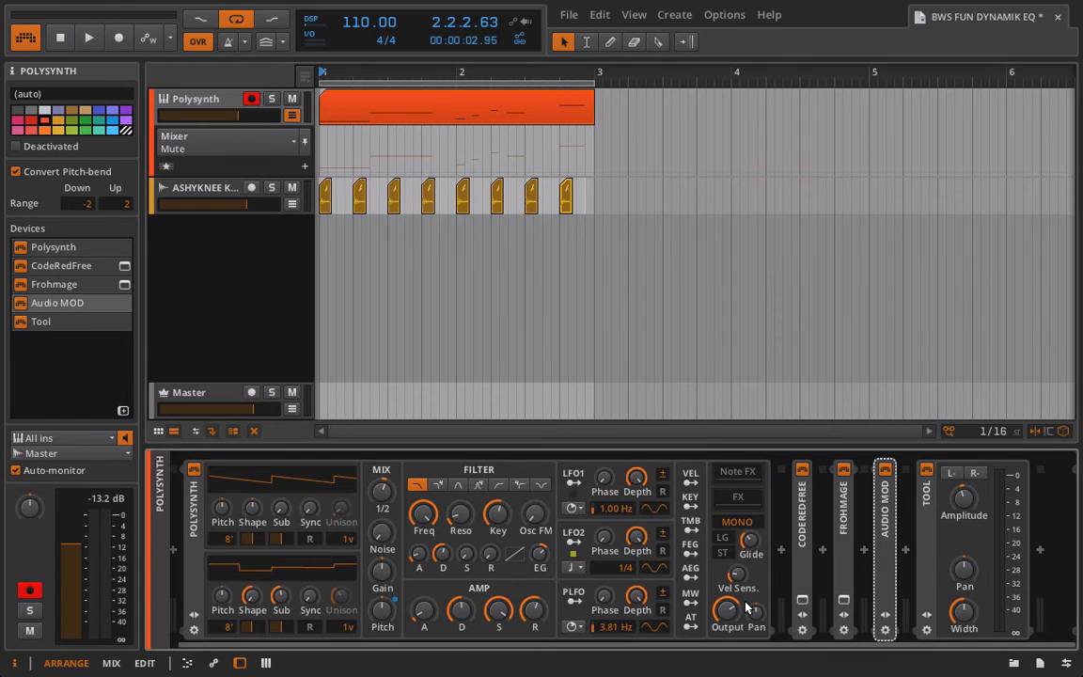
pyautogui.doubleClick(921, 496)
pyautogui.press('space')
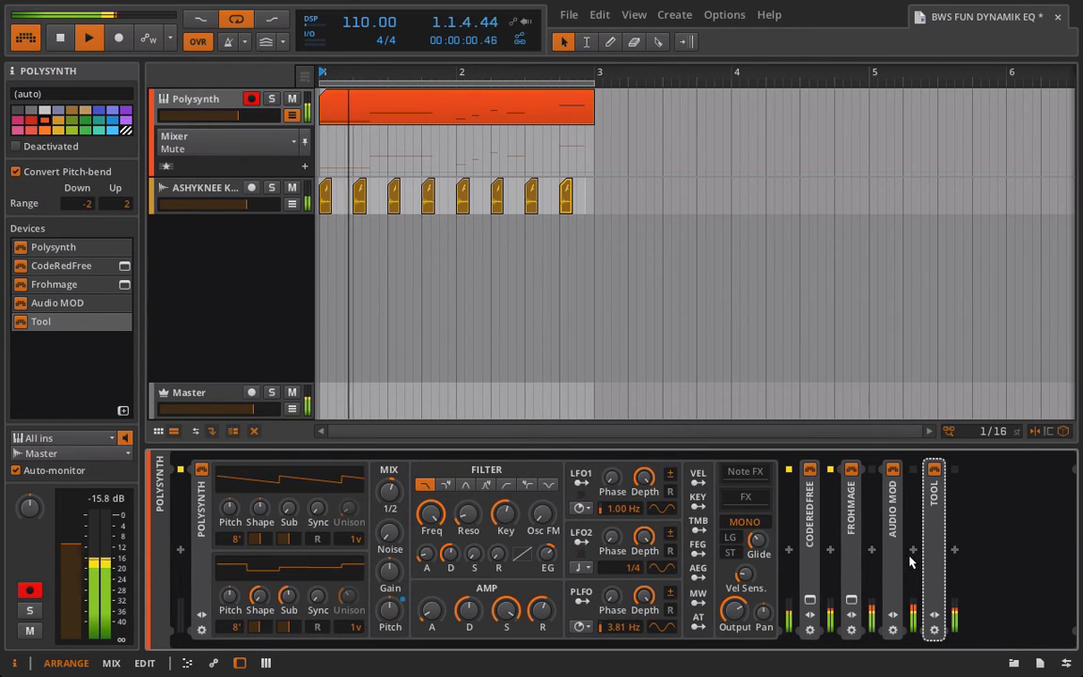
# - Add a Dynamics device at the end of the Polysynth chain and sidechain it from the ASHYKNEE Kick track
pyautogui.click(954, 550)
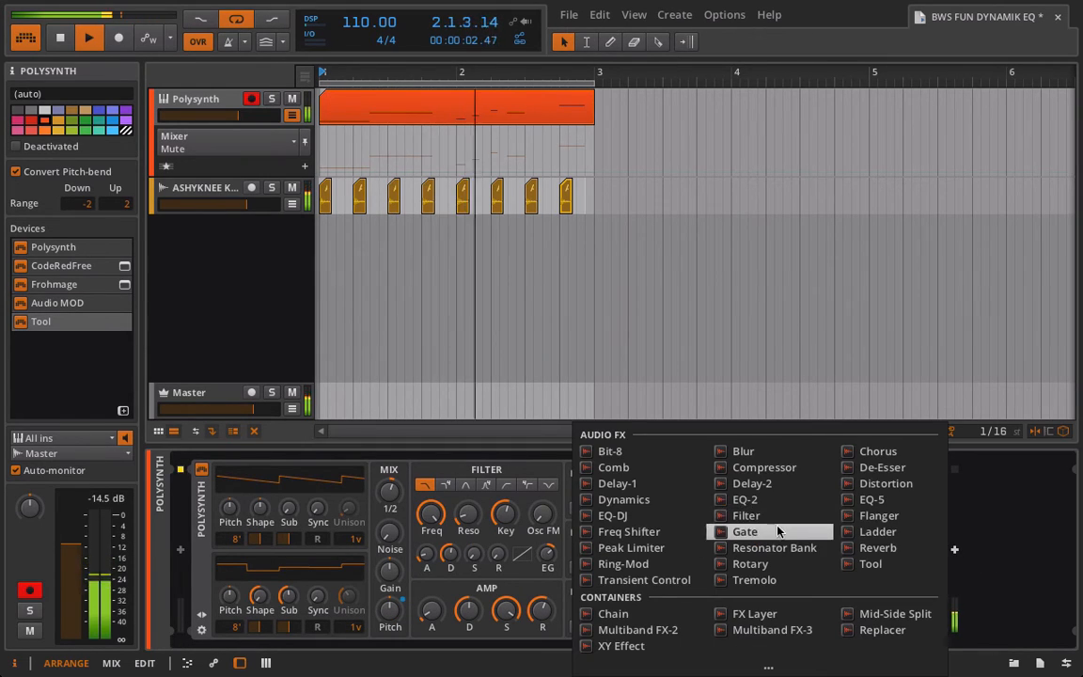
pyautogui.click(624, 499)
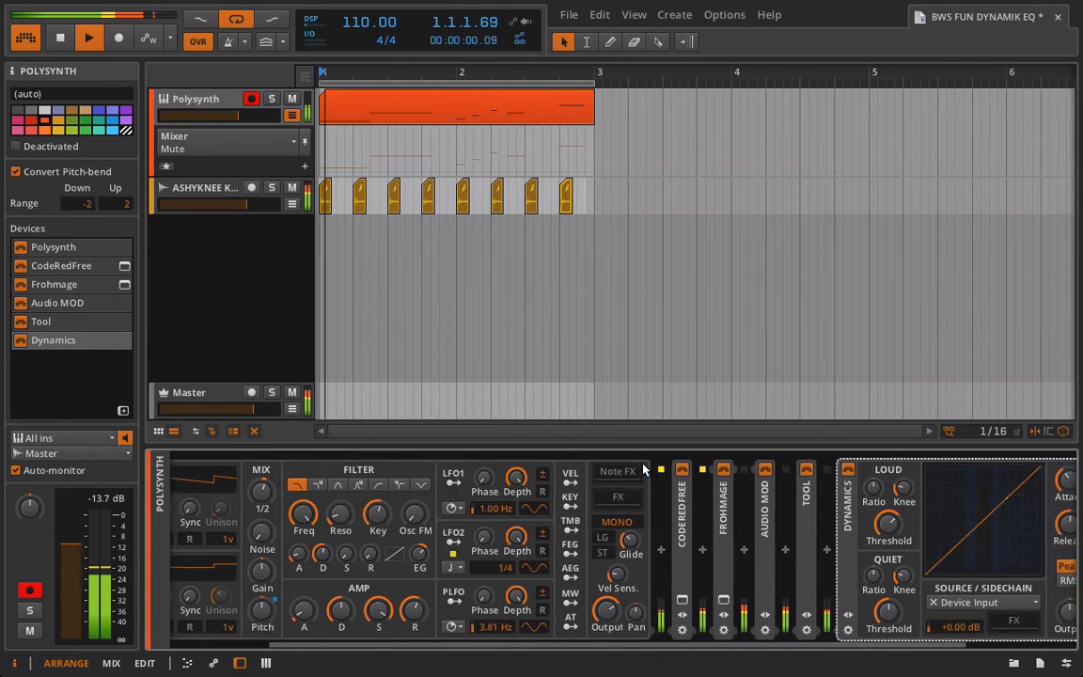
pyautogui.click(832, 601)
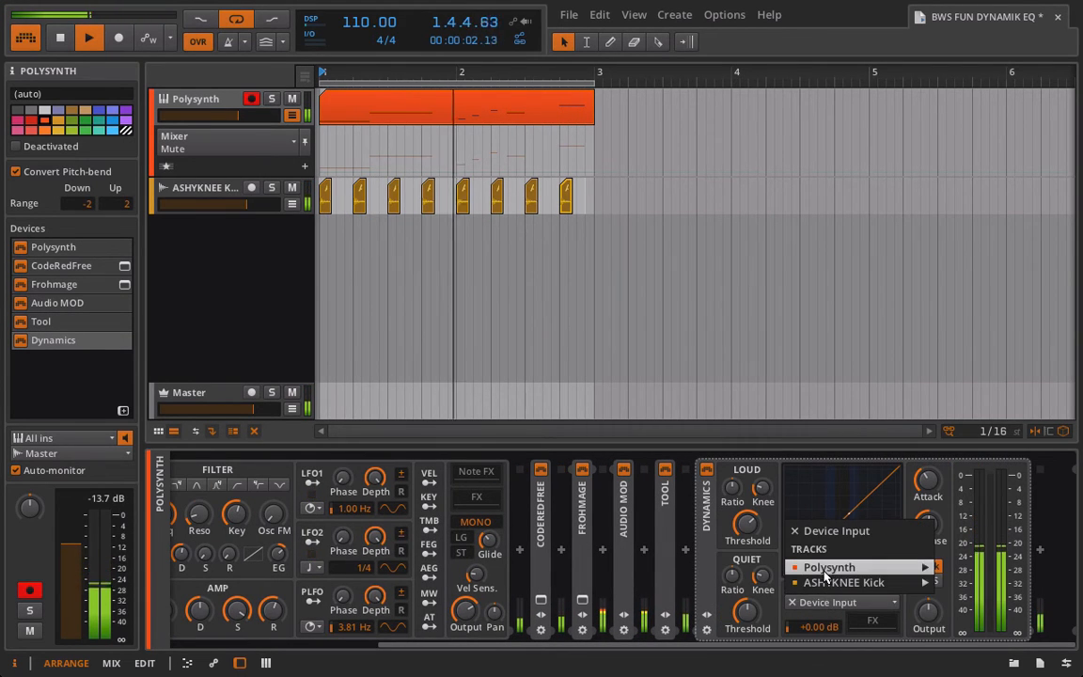
pyautogui.moveTo(822, 583)
pyautogui.click(700, 583)
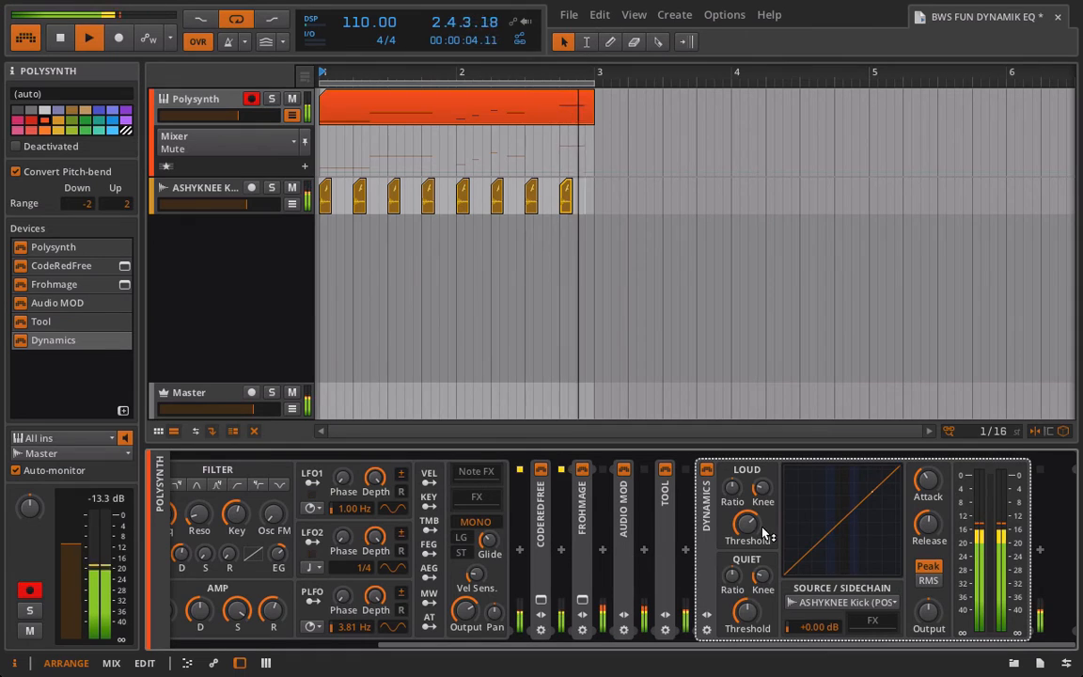
# - Raise the Dynamics device's loud ratio, lower its loud threshold and set the release to about 117 ms during playback
pyautogui.moveTo(732, 488); pyautogui.dragTo(732, 448)
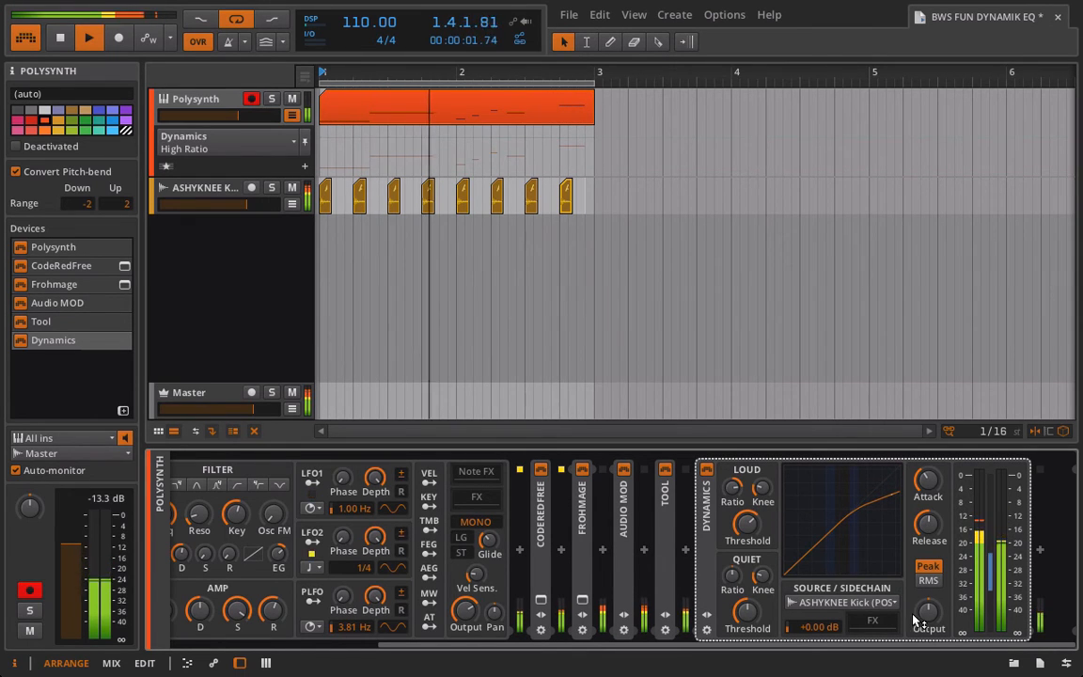
pyautogui.moveTo(929, 523); pyautogui.dragTo(929, 538)
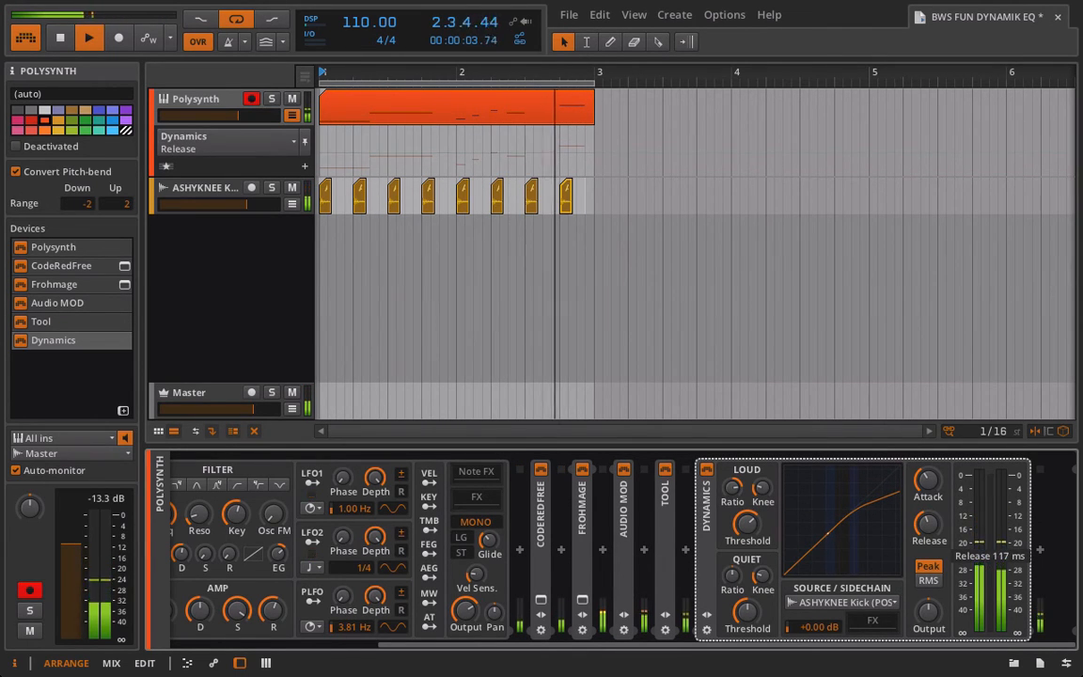
pyautogui.moveTo(817, 549); pyautogui.dragTo(743, 537)
pyautogui.moveTo(733, 487); pyautogui.dragTo(732, 479)
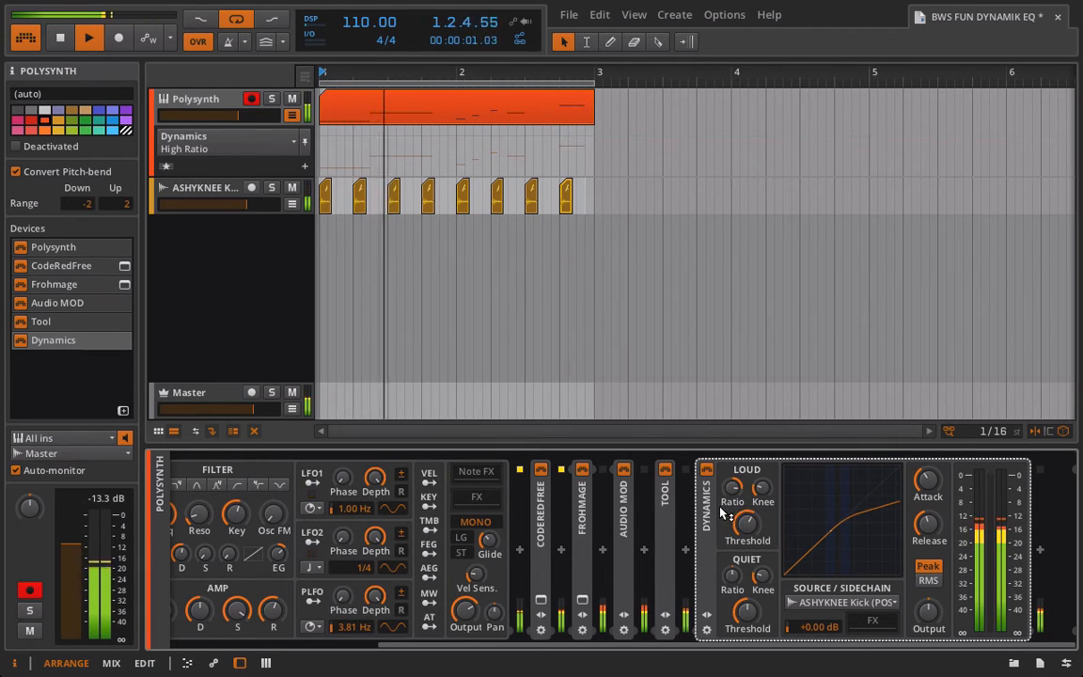
# - Compare the loop with the Dynamics device bypassed and active, stop playback and delete the device
pyautogui.click(706, 473)
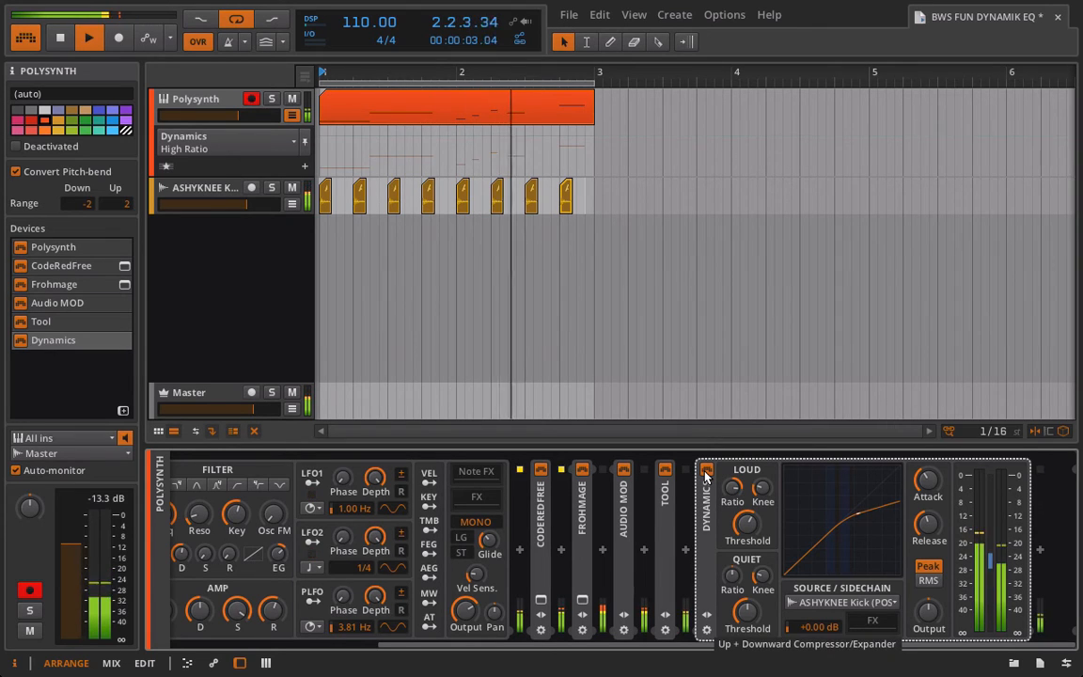
pyautogui.click(706, 472)
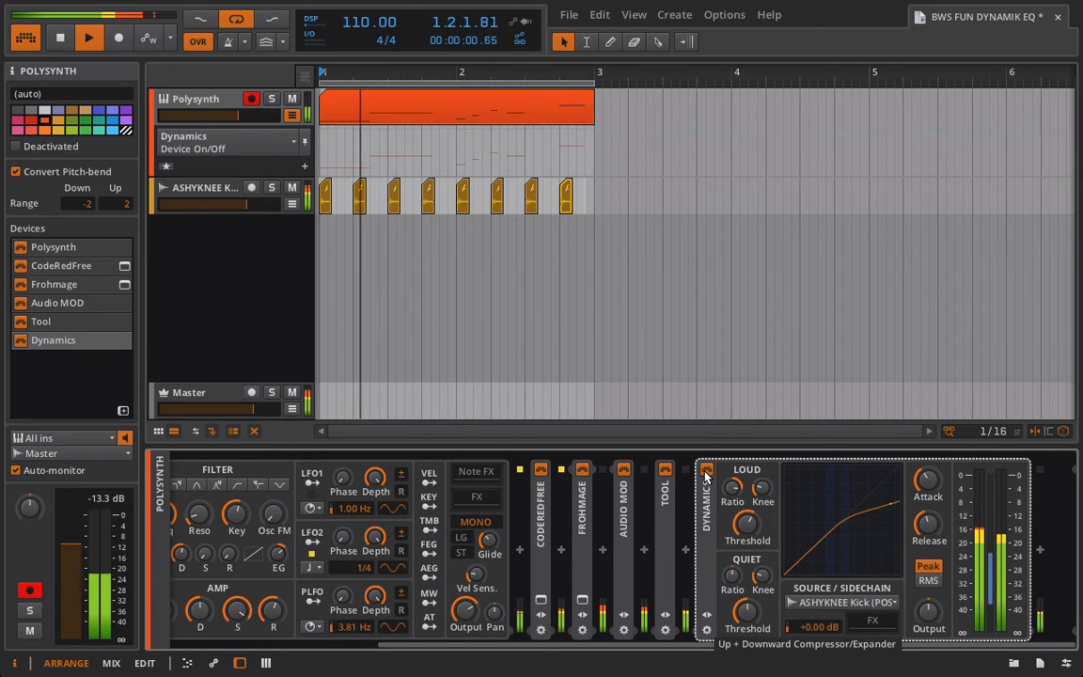
pyautogui.press('space')
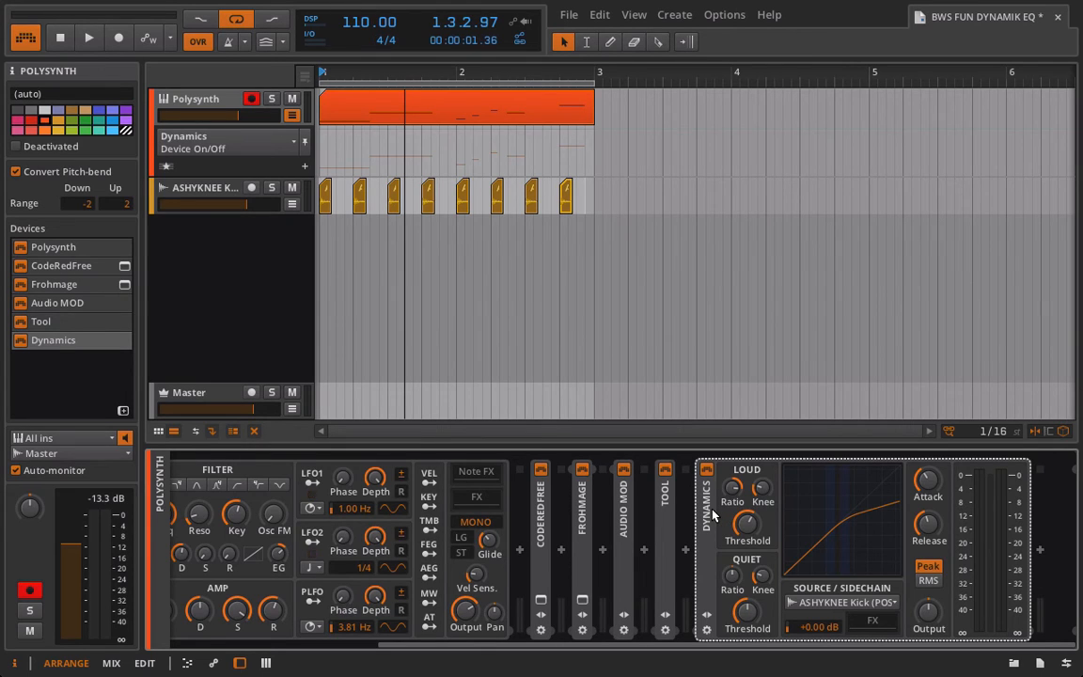
pyautogui.press('Delete')
# - Add an Audio MOD after the Tool on the Polysynth track and insert an EQ-2 into its FX chain
pyautogui.click(954, 550)
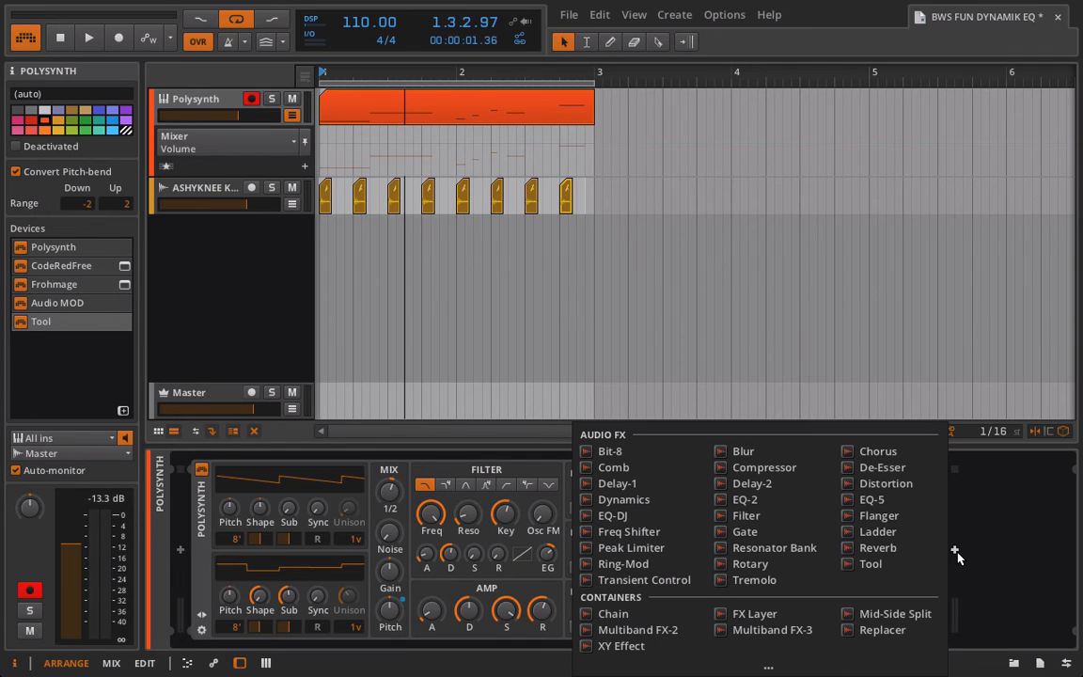
pyautogui.click(768, 667)
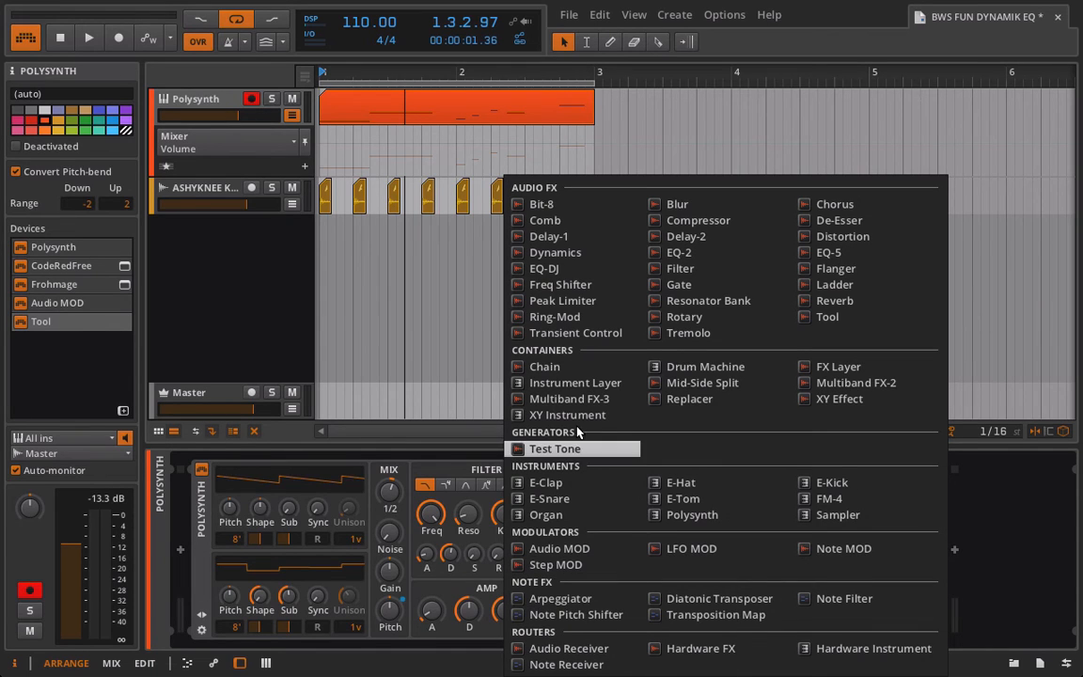
pyautogui.click(555, 548)
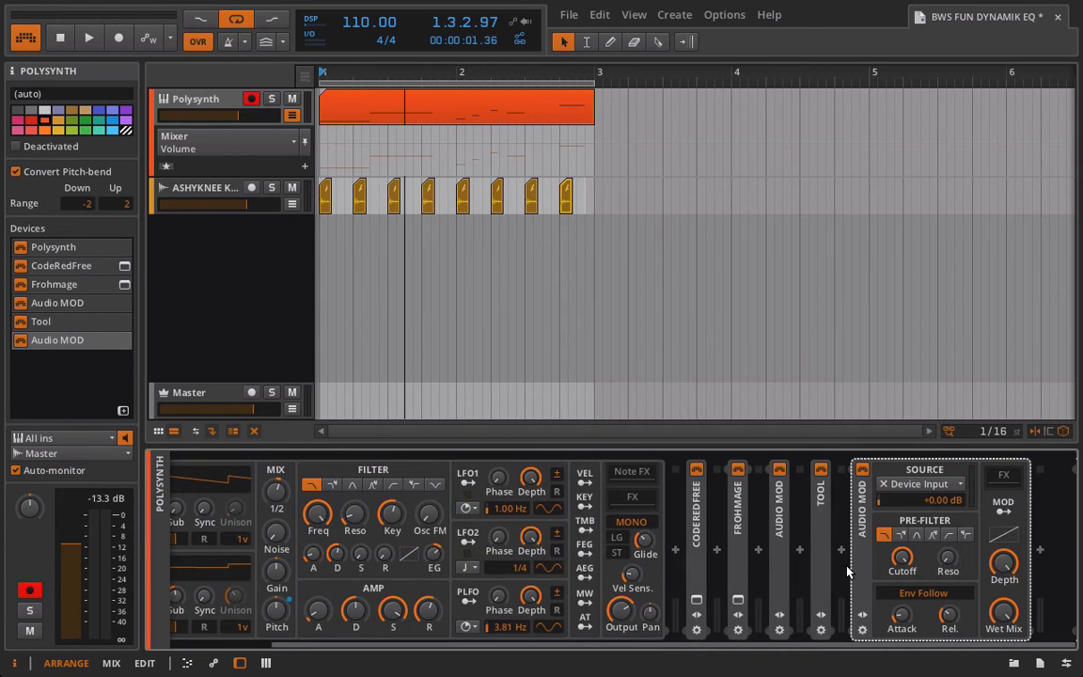
pyautogui.click(1003, 475)
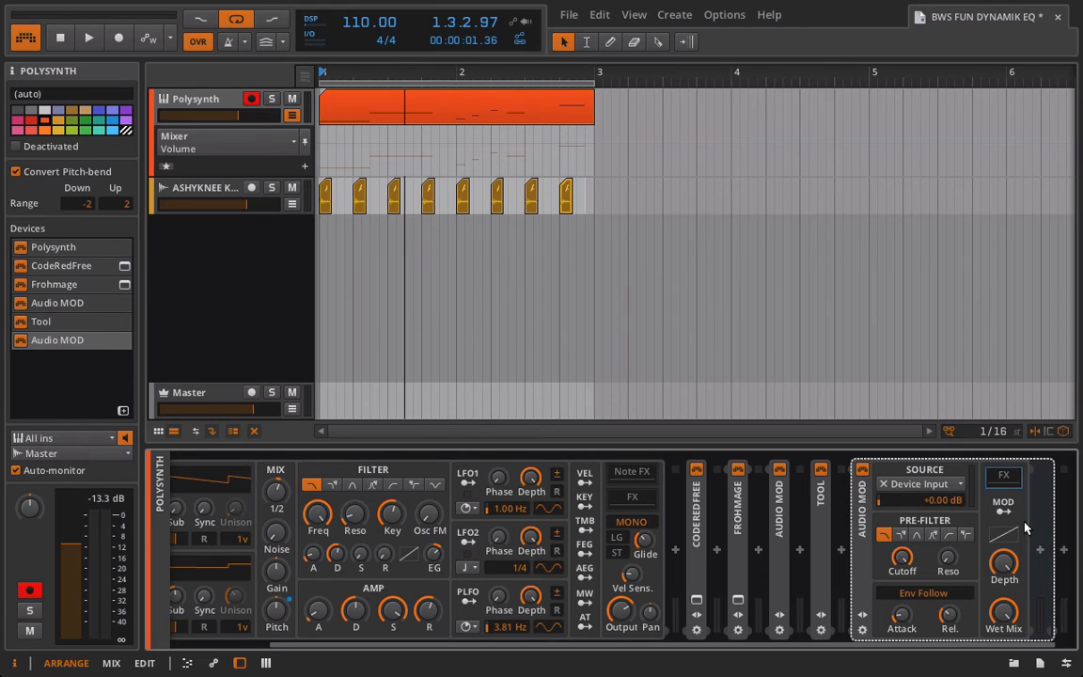
pyautogui.click(1039, 550)
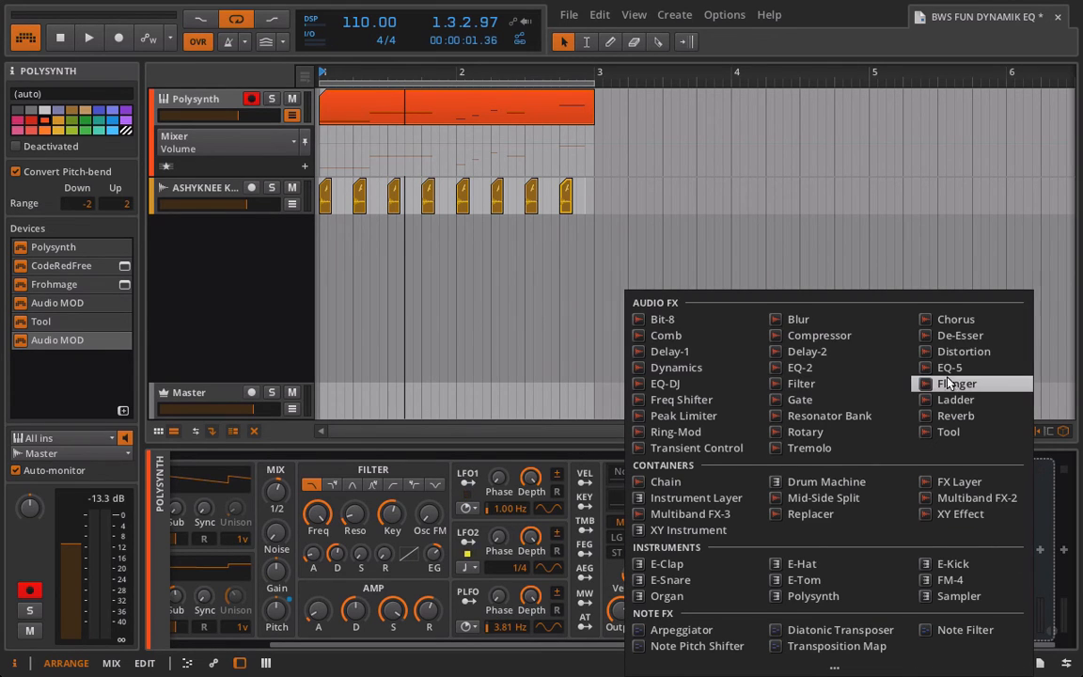
pyautogui.click(800, 368)
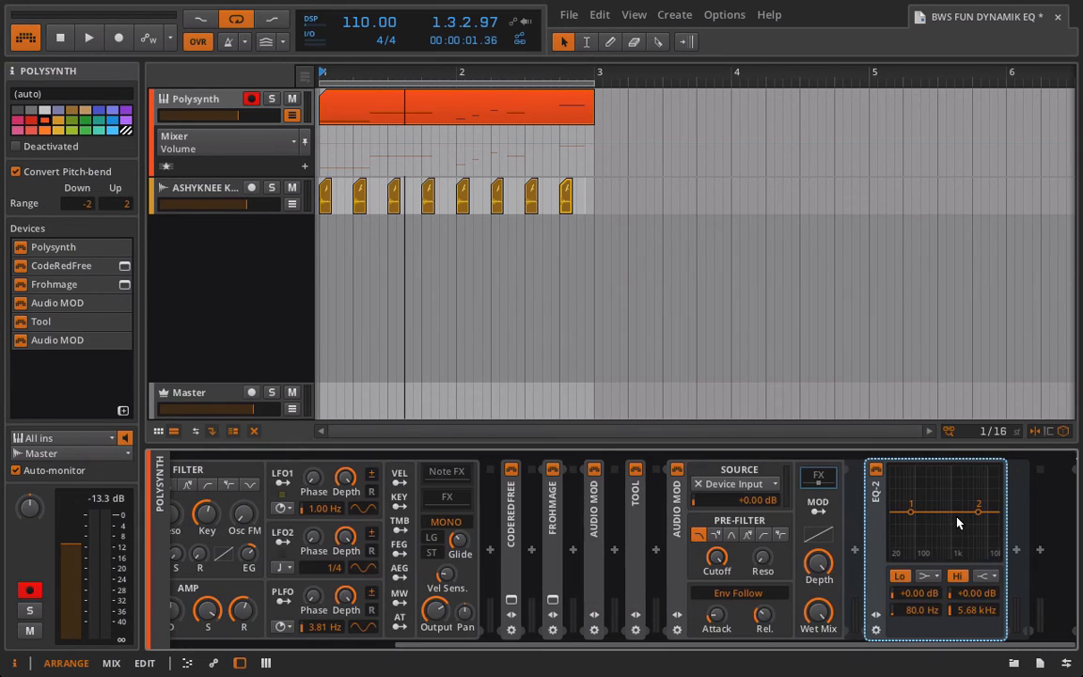
# - Set the EQ-2's low band frequency to 62.5 Hz
pyautogui.doubleClick(917, 609)
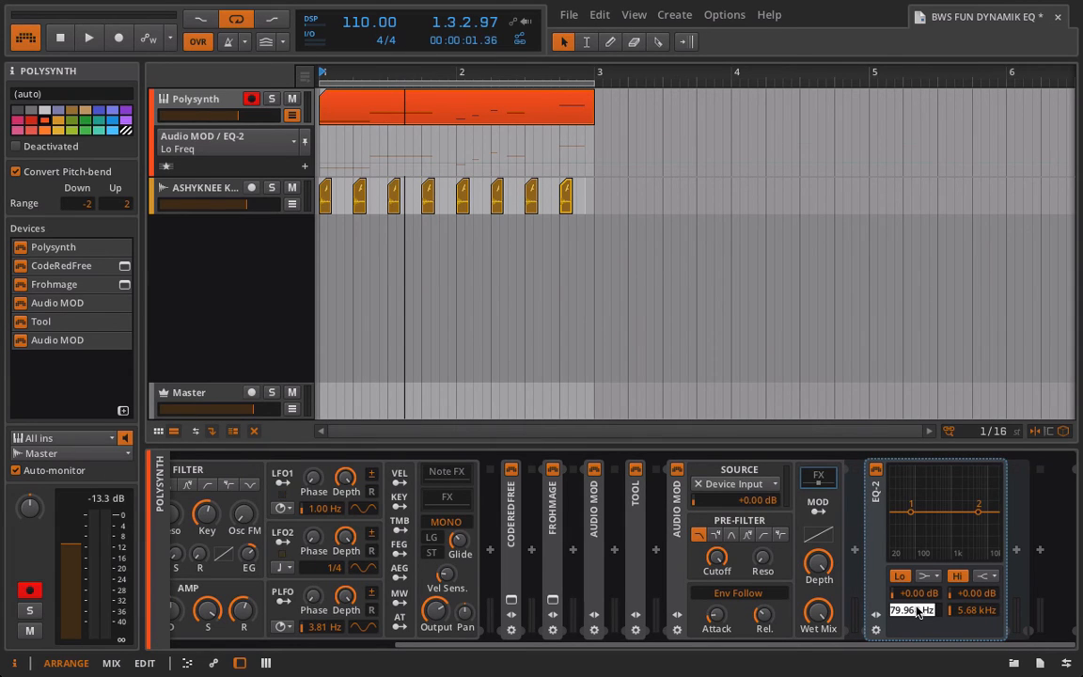
pyautogui.write('62.5')
pyautogui.press('Return')
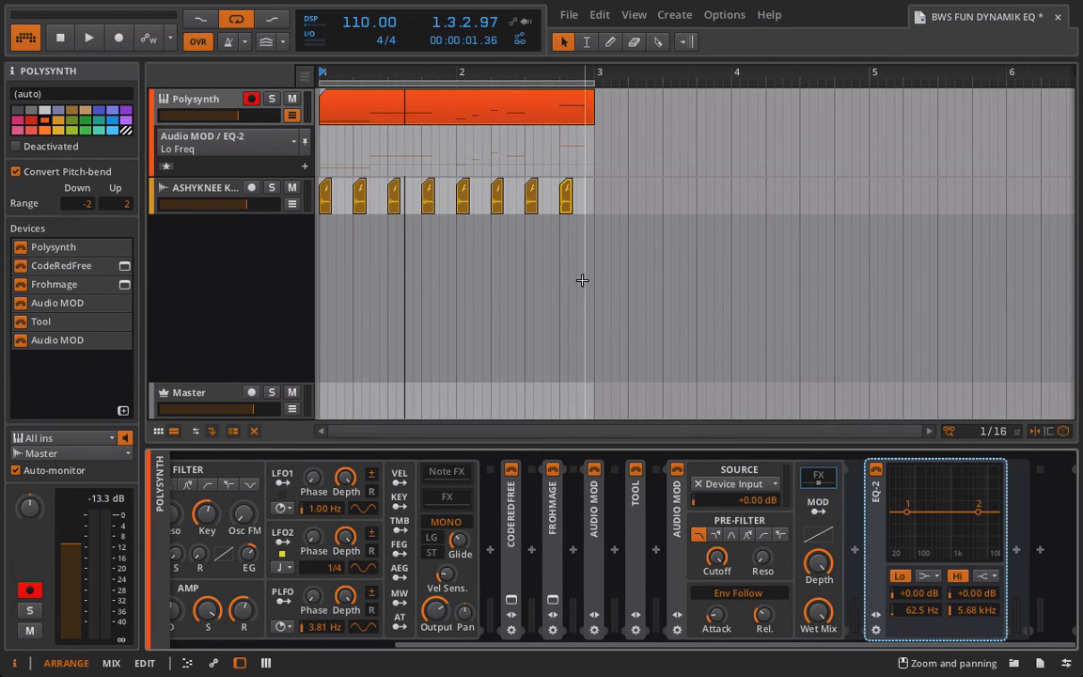
# - Check the band frequencies of the kick track's EQ-5 and set the Polysynth EQ-2's high band frequency to 6.27 kHz
pyautogui.click(187, 196)
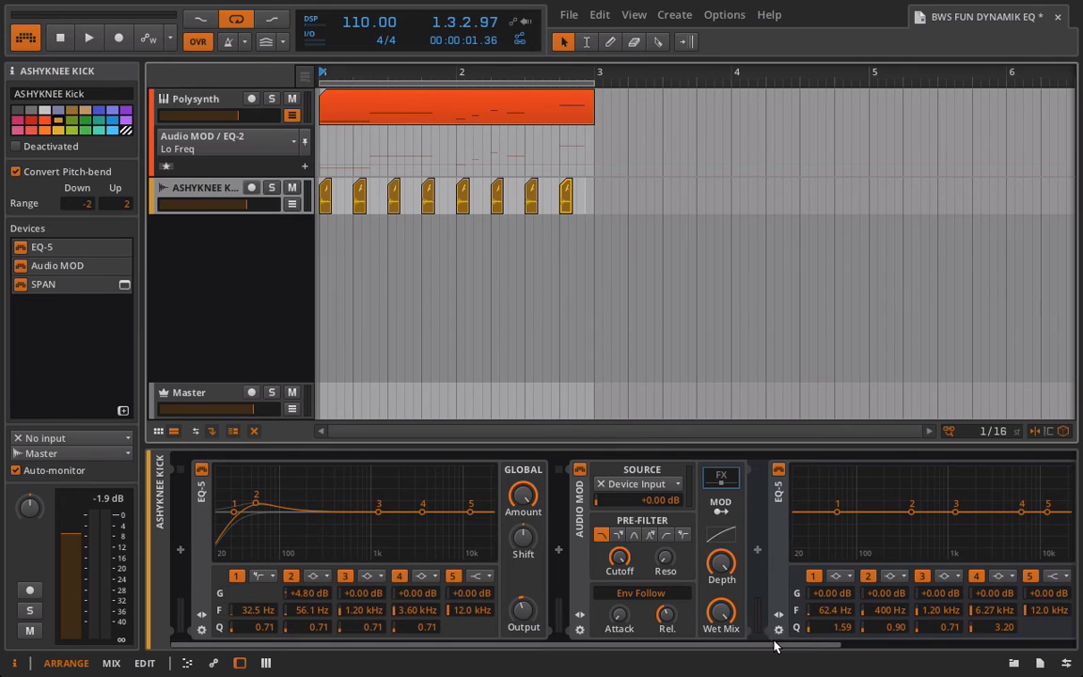
pyautogui.moveTo(775, 645); pyautogui.dragTo(788, 658)
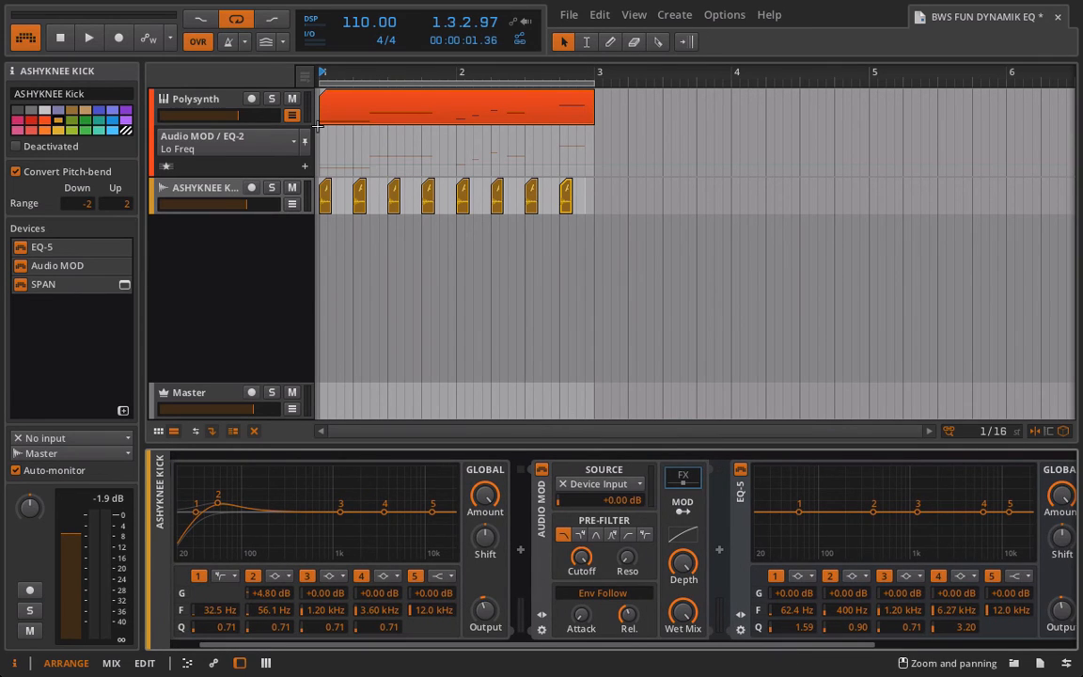
pyautogui.click(198, 97)
pyautogui.scroll(-5, 880, 586)
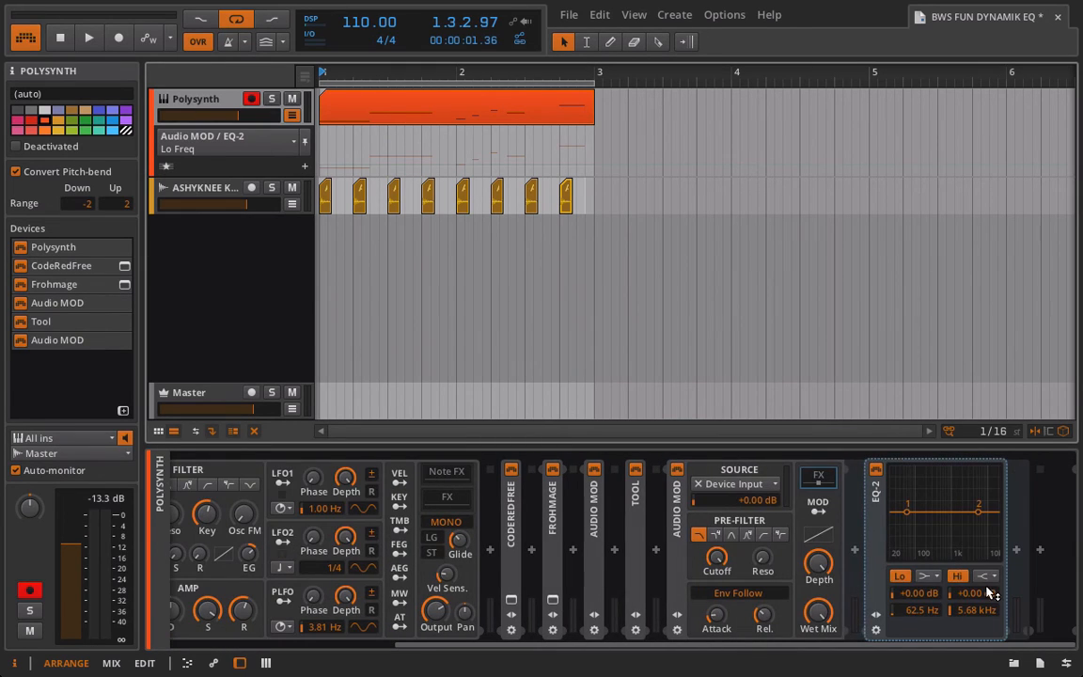
pyautogui.doubleClick(978, 610)
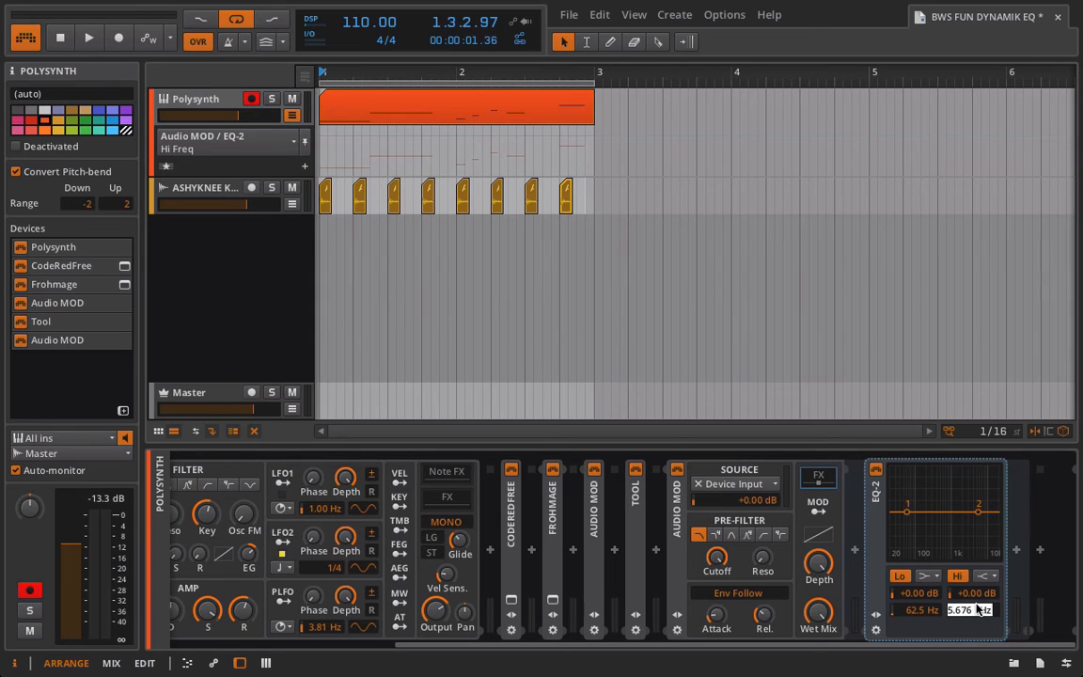
pyautogui.write('6')
pyautogui.press('Return')
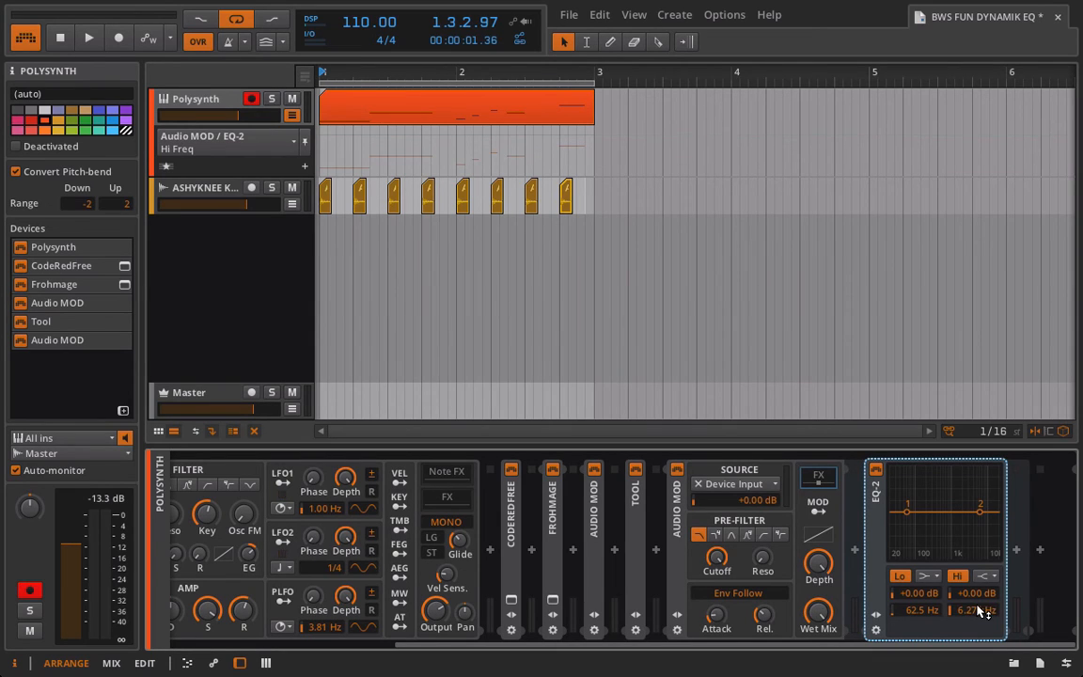
# - Change both the low and high bands of the EQ-2 to the bell type
pyautogui.click(915, 577)
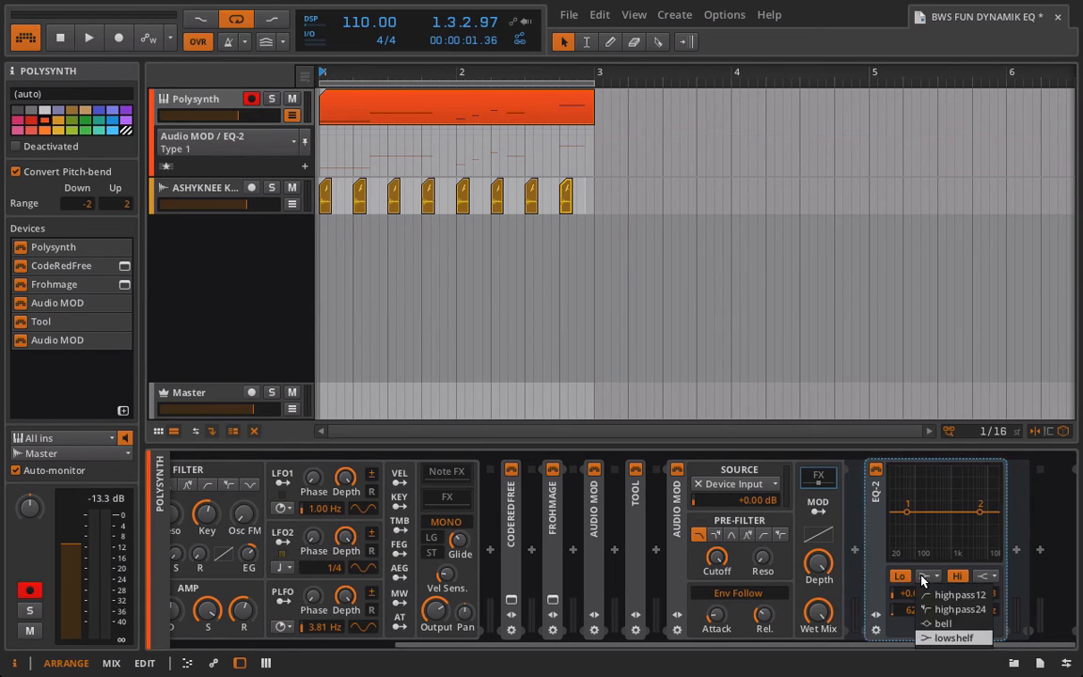
pyautogui.click(931, 611)
pyautogui.click(985, 576)
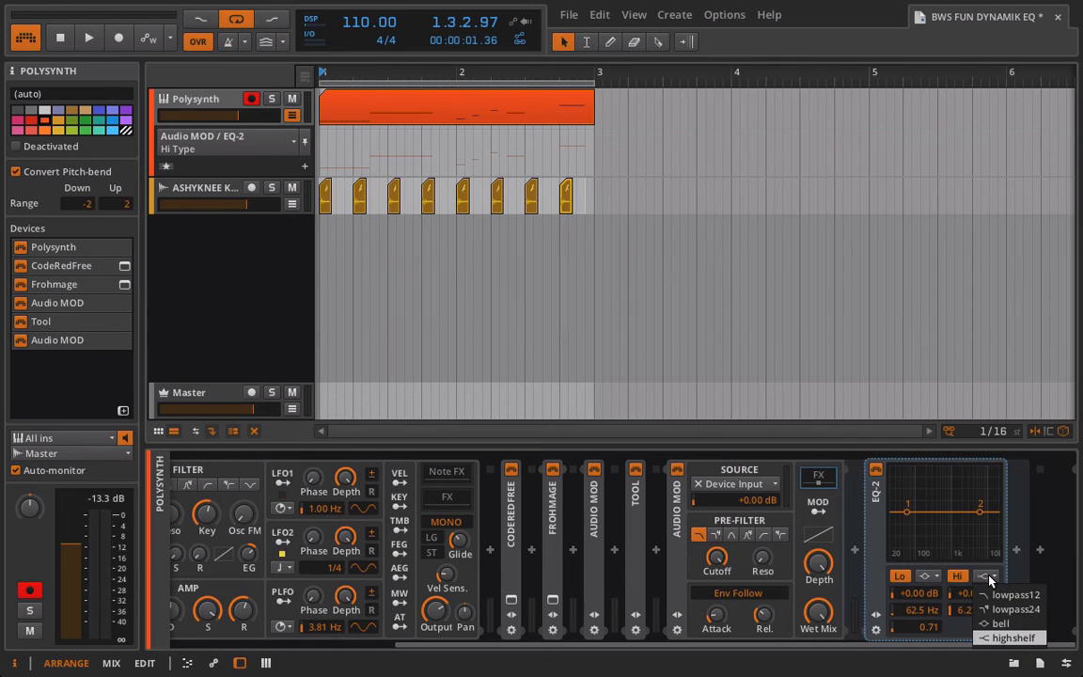
pyautogui.click(994, 616)
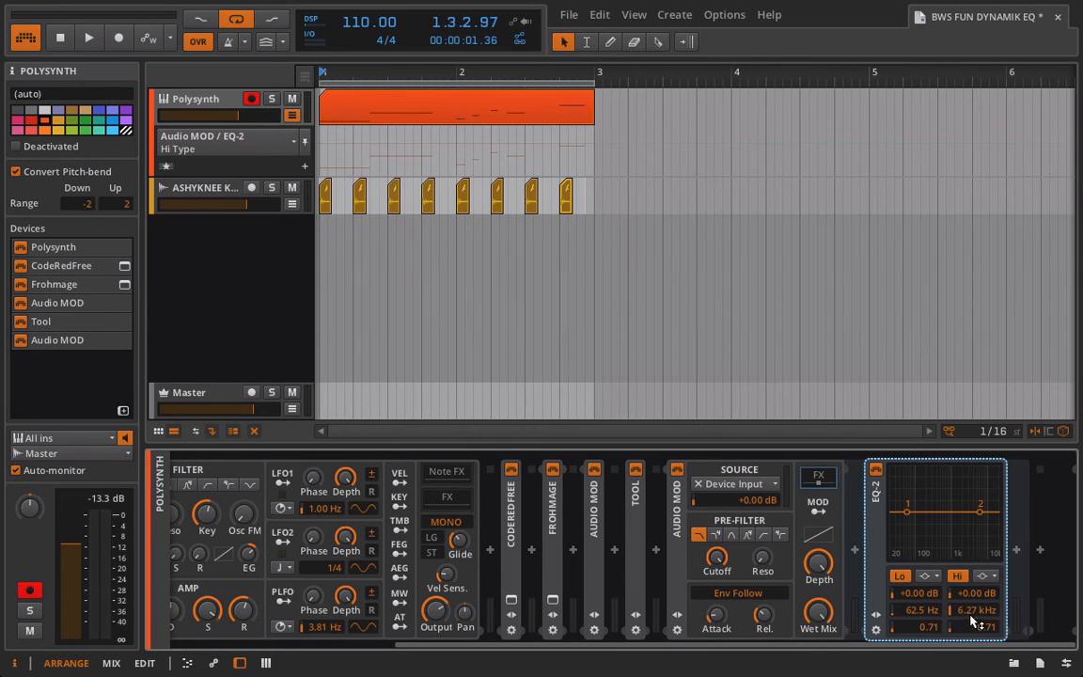
# - Bend the new Audio MOD's curve and modulate the EQ-2's low gain from it by about -12.70
pyautogui.click(818, 534)
pyautogui.moveTo(818, 534); pyautogui.dragTo(818, 517)
pyautogui.click(818, 508)
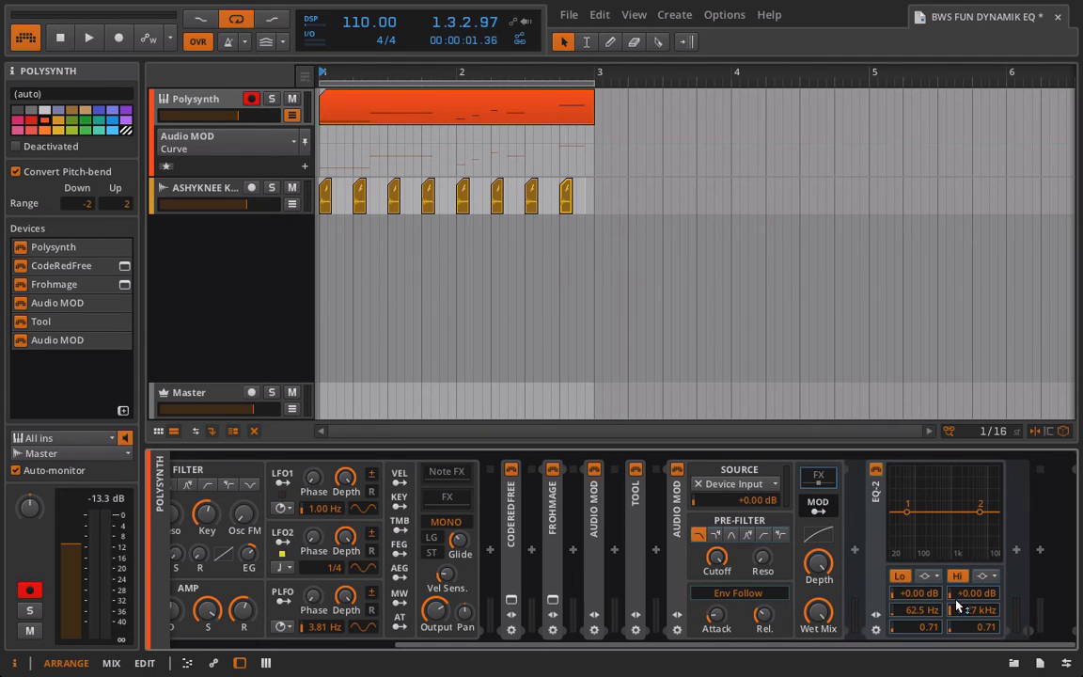
pyautogui.moveTo(918, 594); pyautogui.dragTo(917, 616)
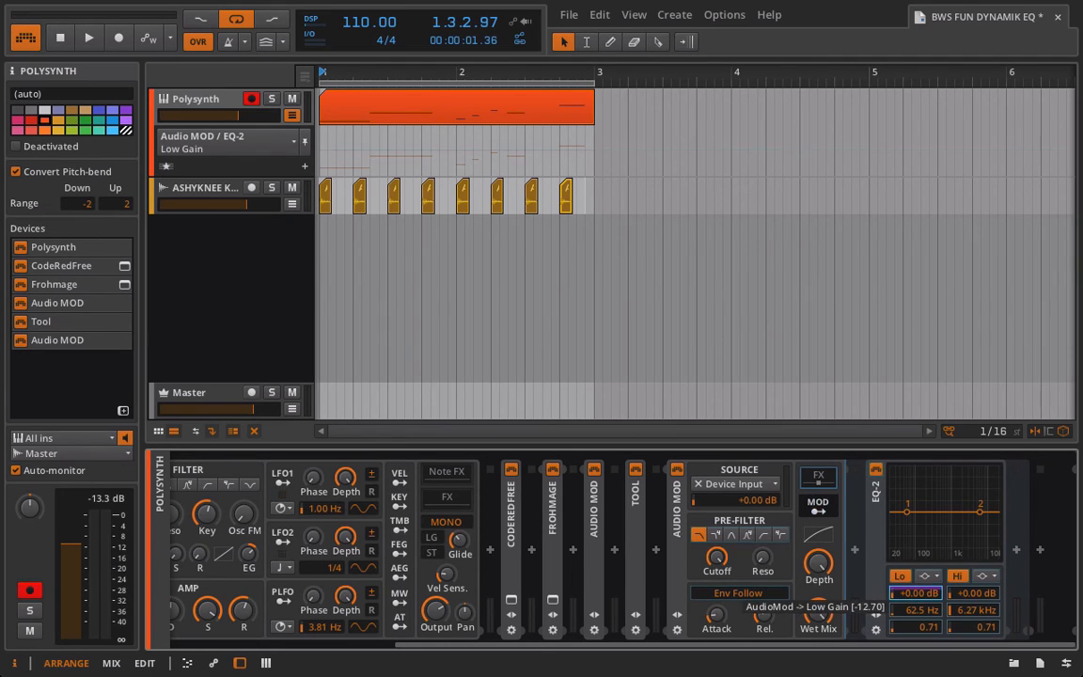
# - Modulate the EQ-2's high gain downward from the Audio MOD, finish the mapping and play the loop
pyautogui.moveTo(973, 594); pyautogui.dragTo(973, 645)
pyautogui.click(818, 505)
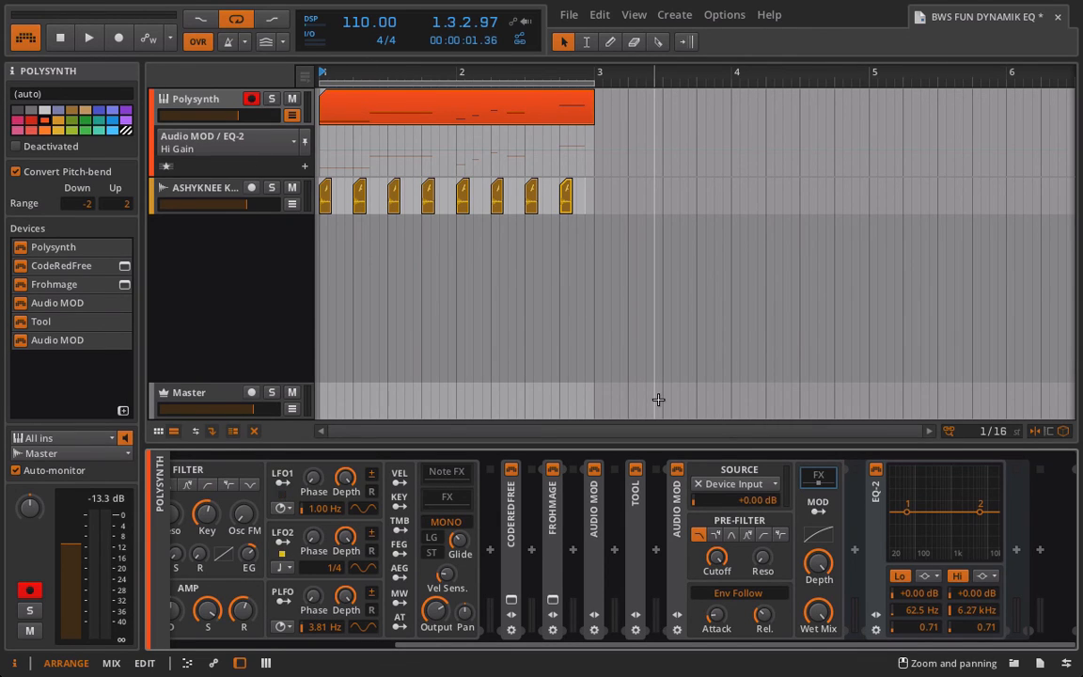
pyautogui.press('space')
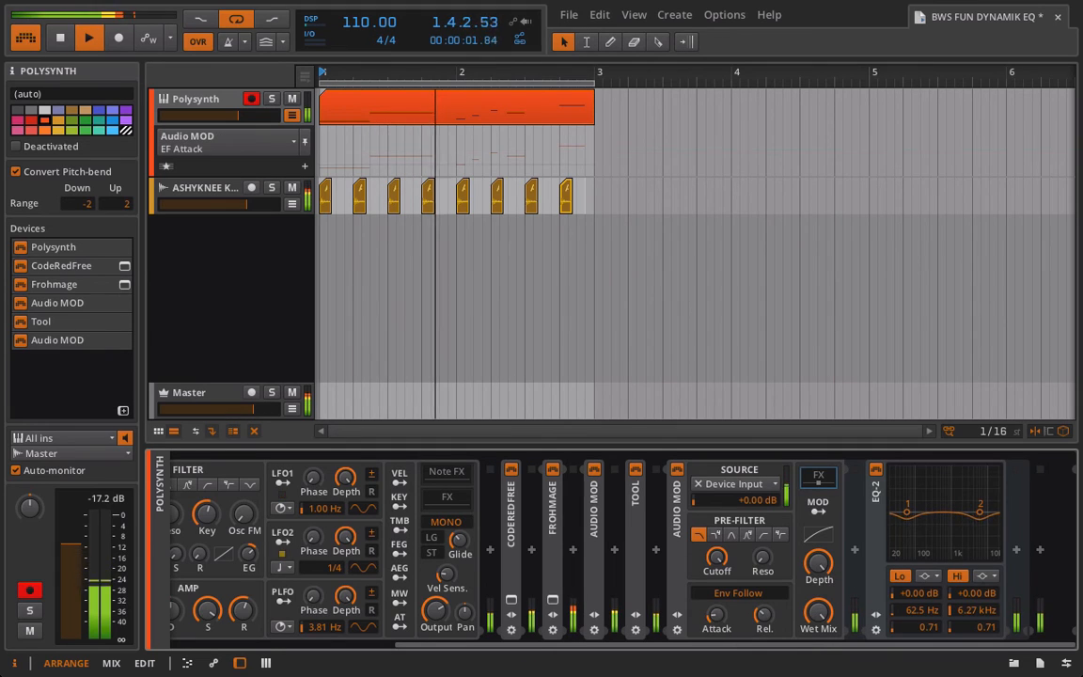
# - Set the Audio MOD's attack to minimum, shorten its release and bend its response curve while the loop plays
pyautogui.moveTo(716, 617); pyautogui.dragTo(716, 649)
pyautogui.moveTo(763, 616)
pyautogui.mouseDown()
pyautogui.moveTo(764, 657)
pyautogui.moveTo(763, 627)
pyautogui.mouseUp()
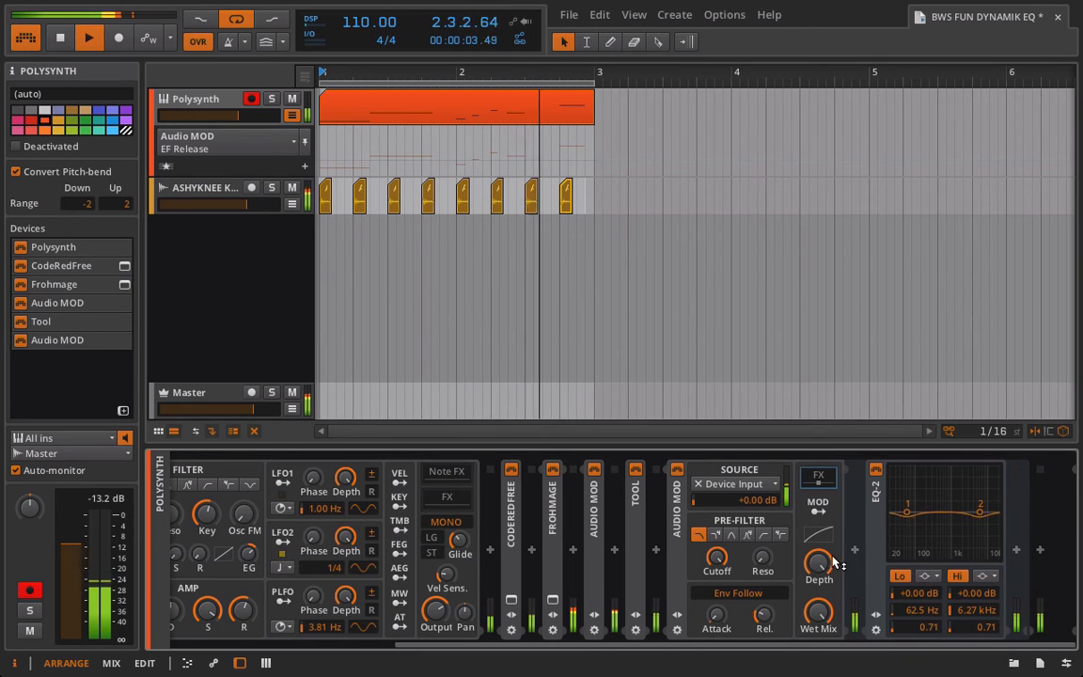
pyautogui.moveTo(818, 535); pyautogui.dragTo(818, 567)
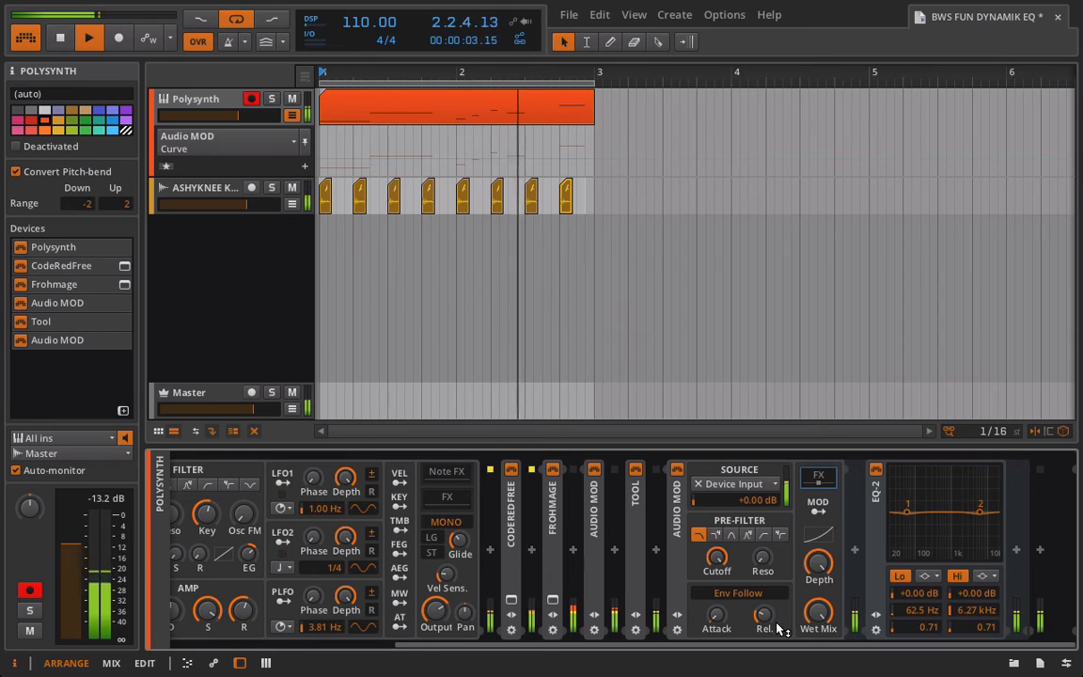
pyautogui.moveTo(768, 617); pyautogui.dragTo(772, 625)
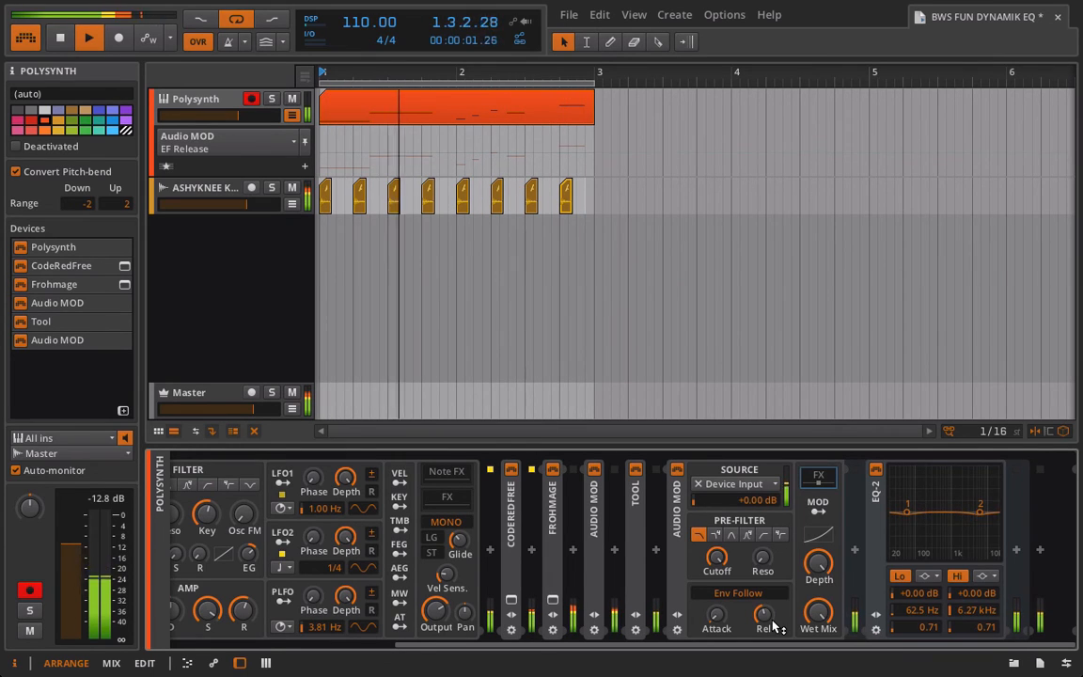
# - Switch the Audio MOD's source to the ASHYKNEE Kick track and compare the playing loop with the device off and on
pyautogui.click(732, 483)
pyautogui.moveTo(722, 556)
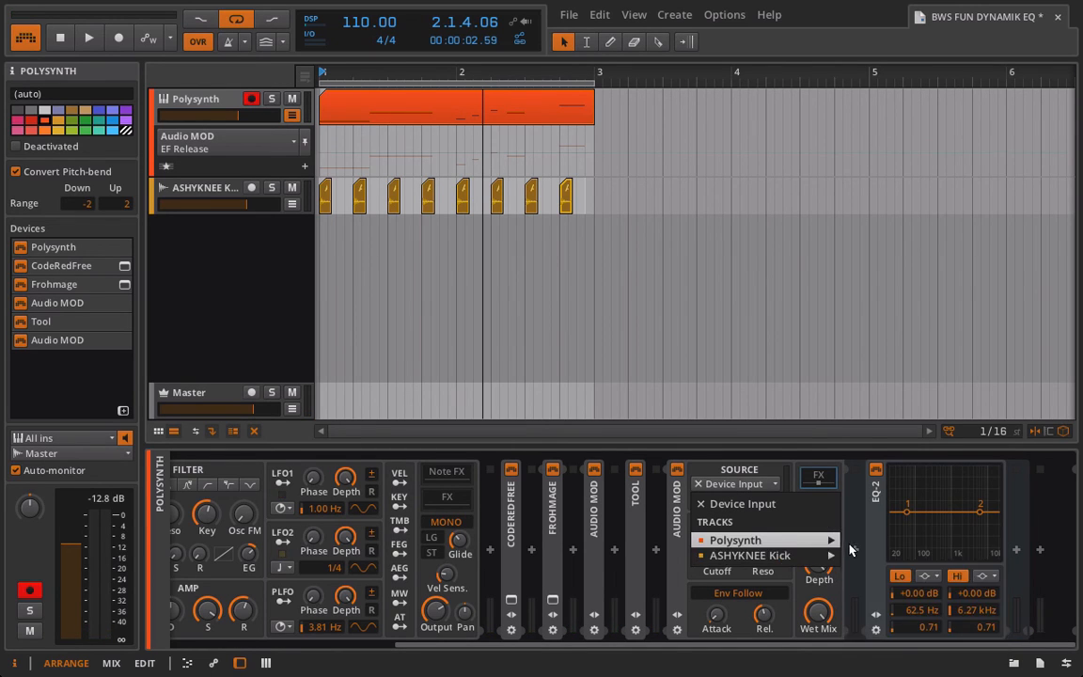
pyautogui.click(866, 571)
pyautogui.press('space')
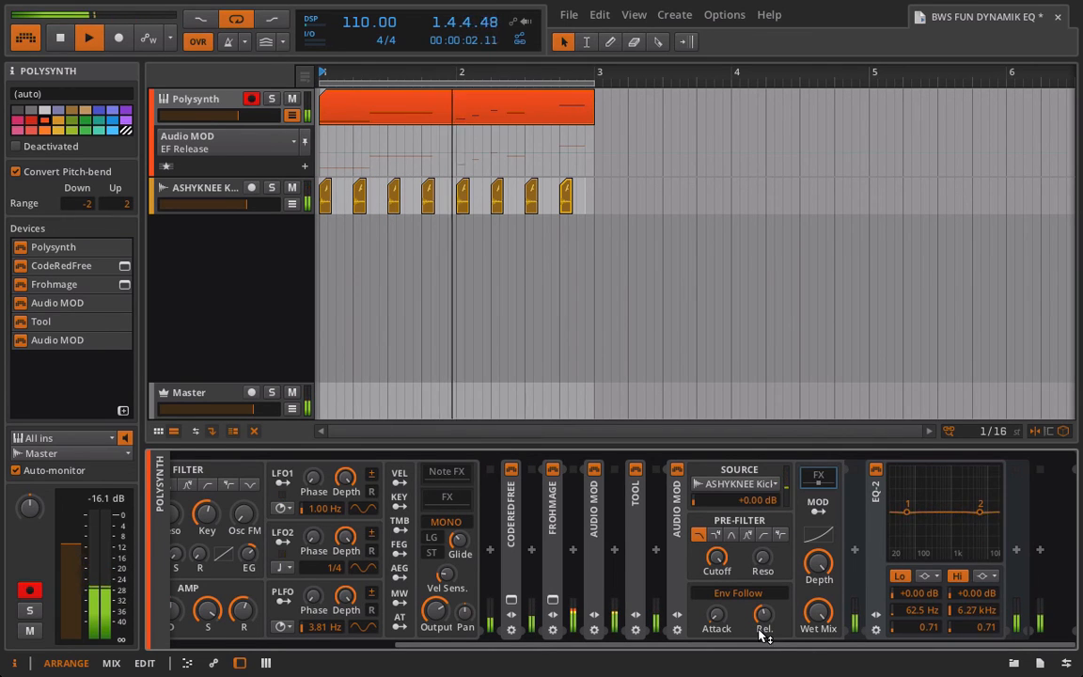
pyautogui.click(675, 470)
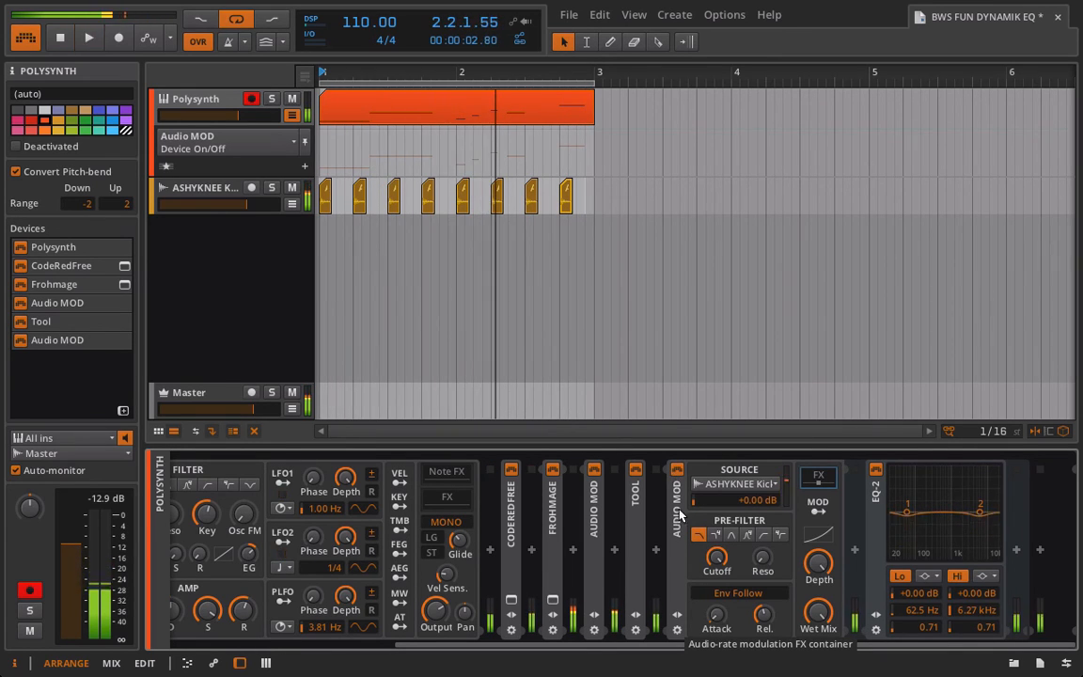
# - Add a Dynamics device after the Audio MOD and set its sidechain source to ASHYKNEE Kick (POST)
pyautogui.scroll(2, 856, 484)
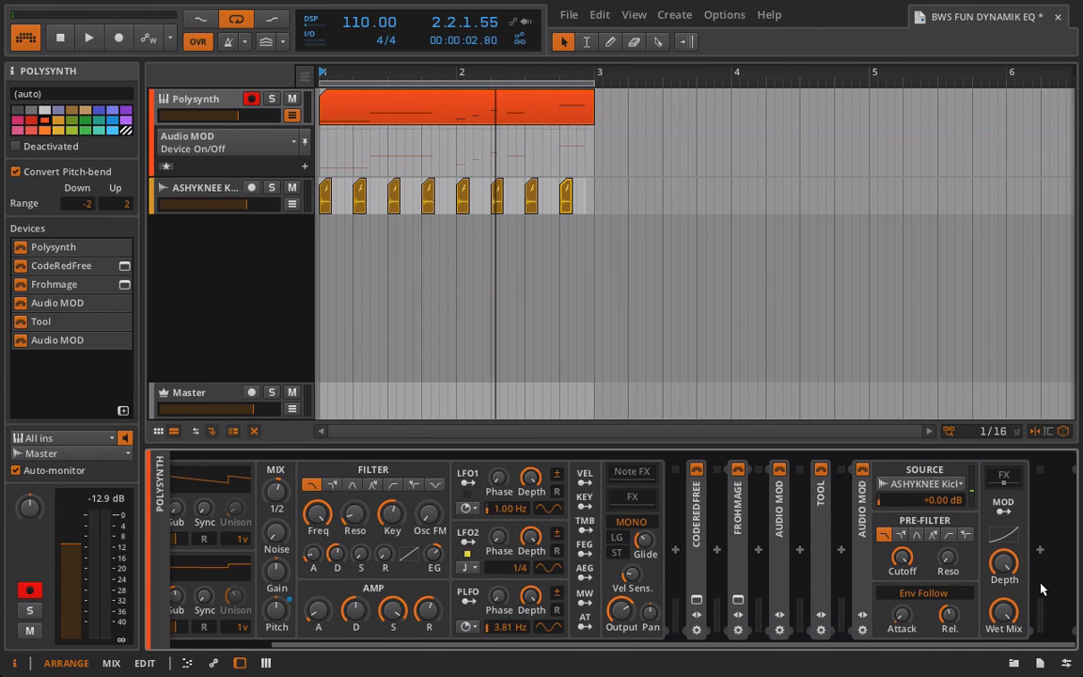
pyautogui.click(1039, 550)
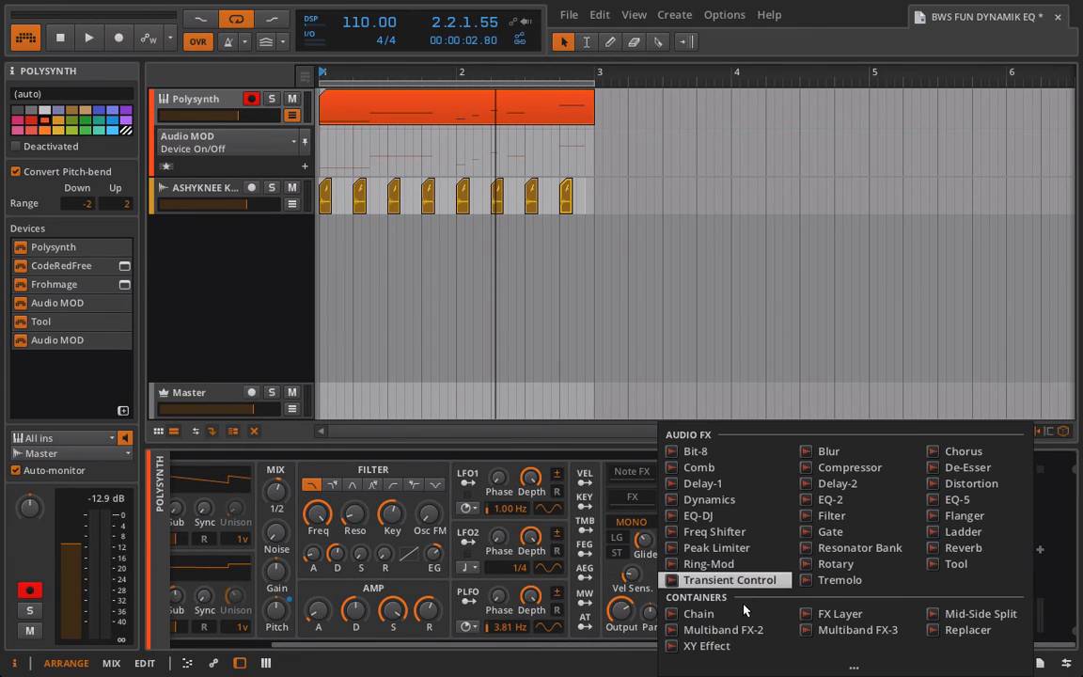
pyautogui.click(749, 506)
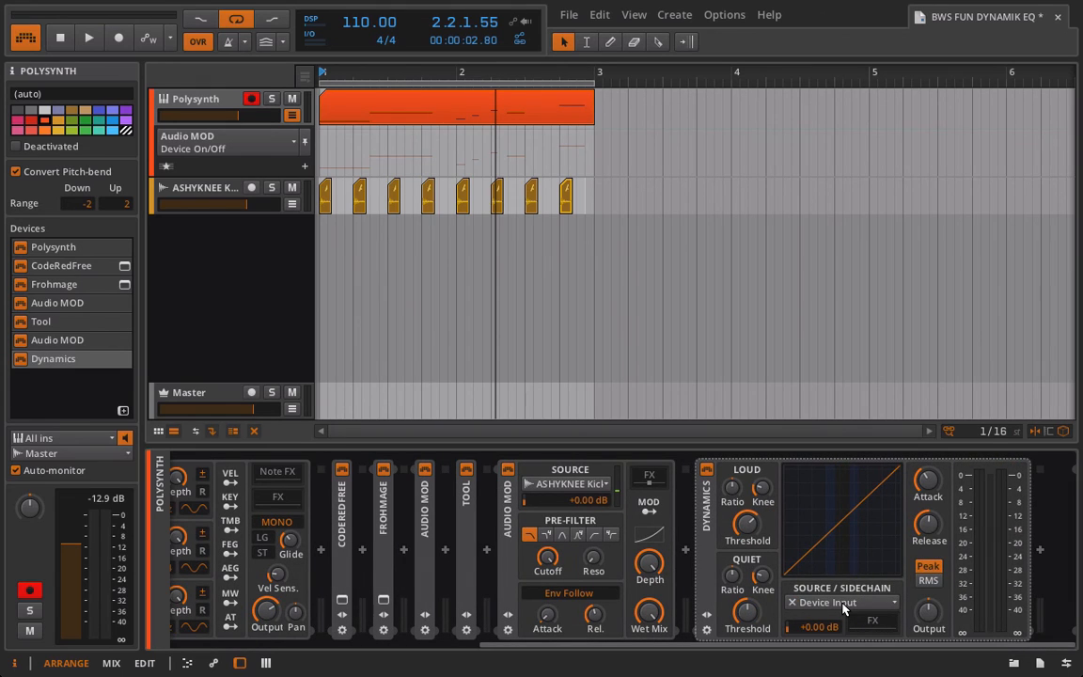
pyautogui.click(818, 603)
pyautogui.moveTo(850, 585)
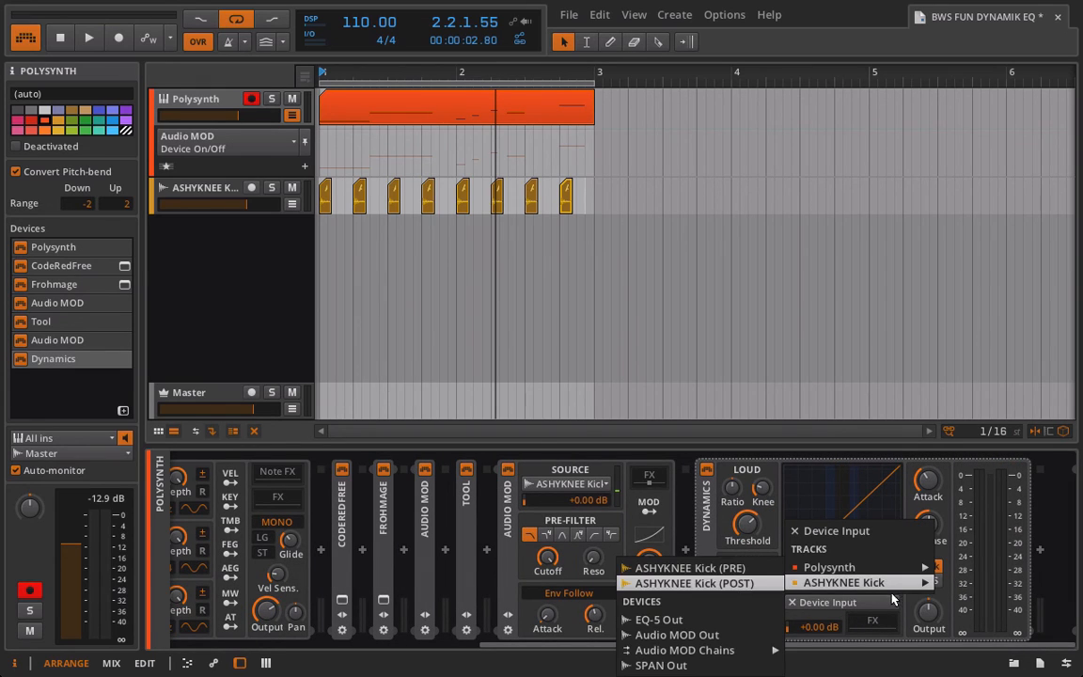
pyautogui.click(732, 584)
# - Raise the Dynamics' loud ratio, shorten its attack and set its release to about 93.3 ms while the loop plays
pyautogui.press('space')
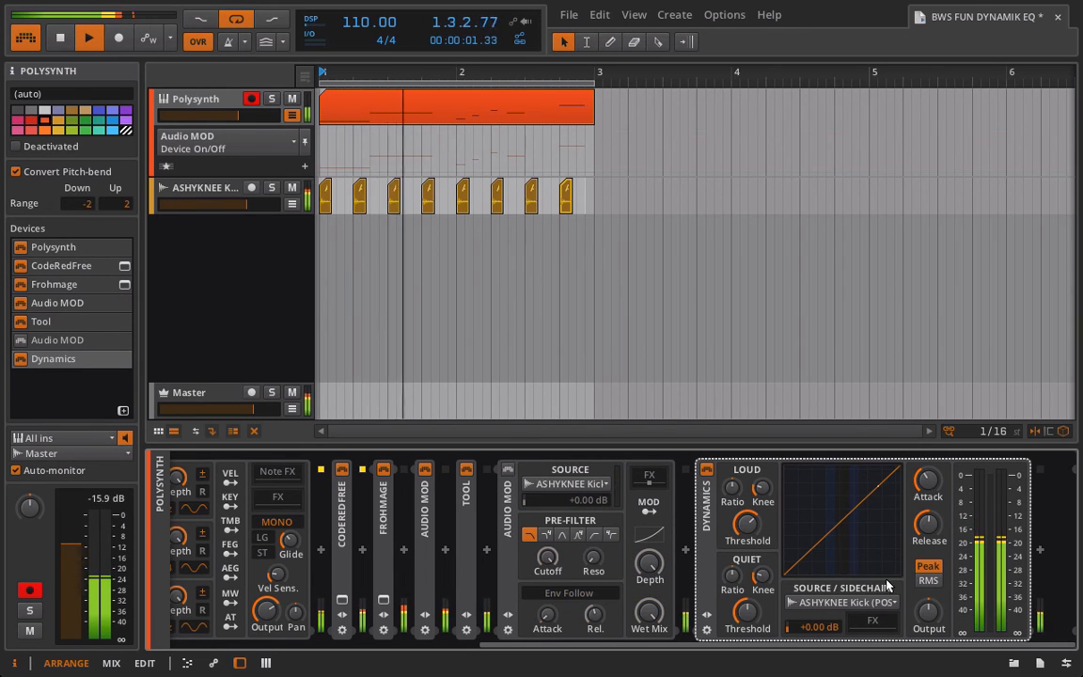
pyautogui.moveTo(732, 487); pyautogui.dragTo(732, 464)
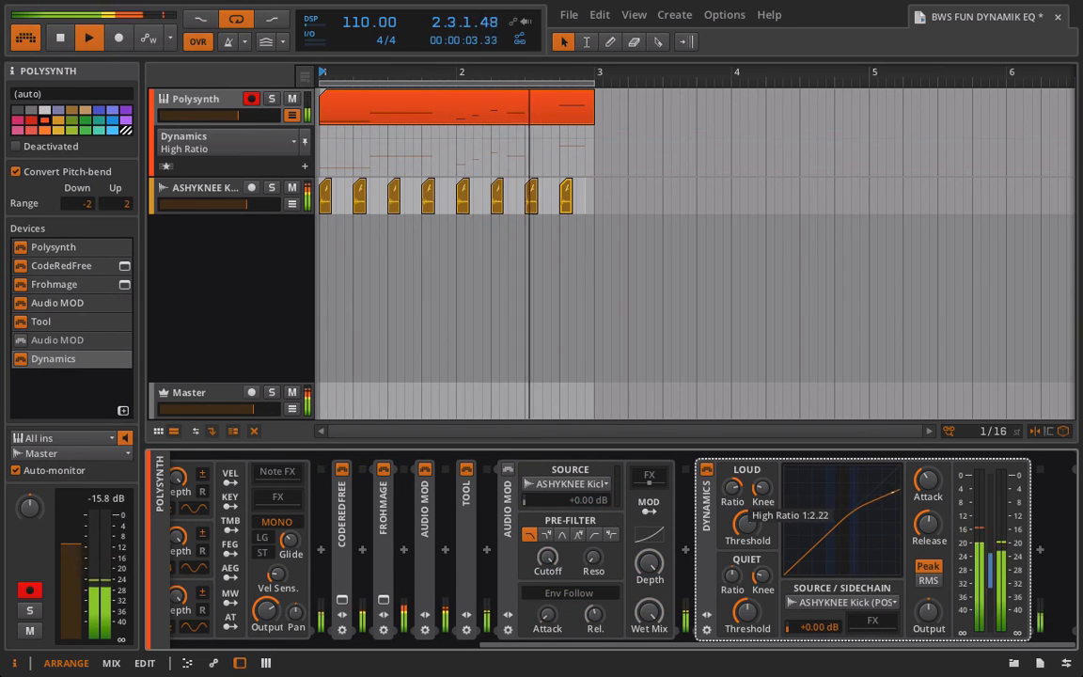
pyautogui.moveTo(927, 480); pyautogui.dragTo(927, 558)
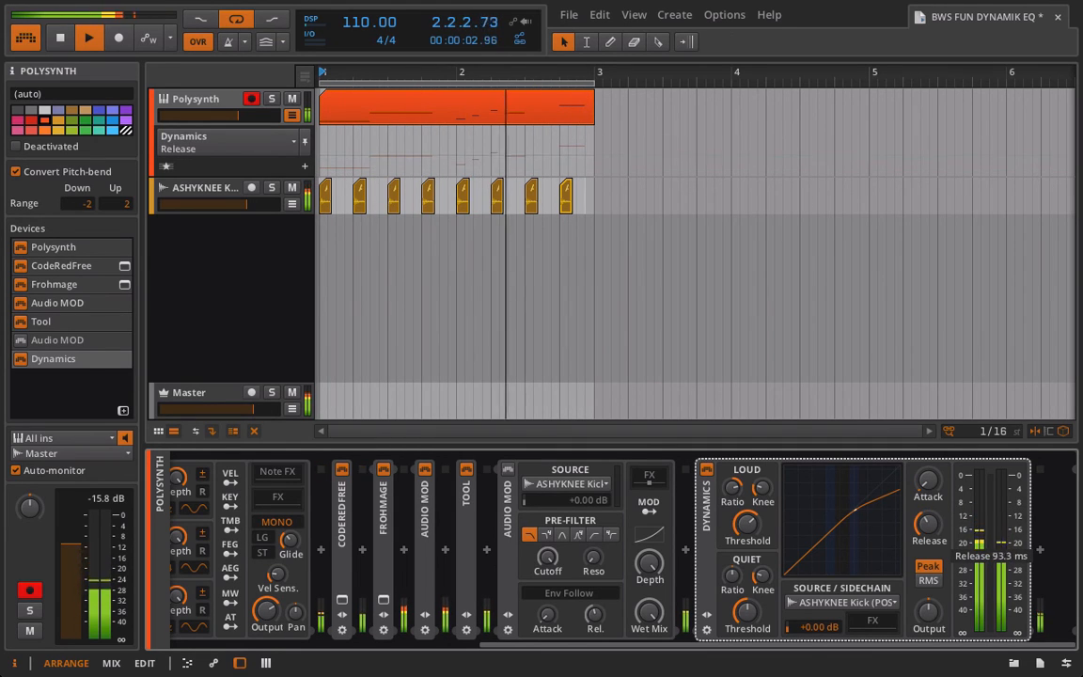
pyautogui.moveTo(732, 487); pyautogui.dragTo(734, 494)
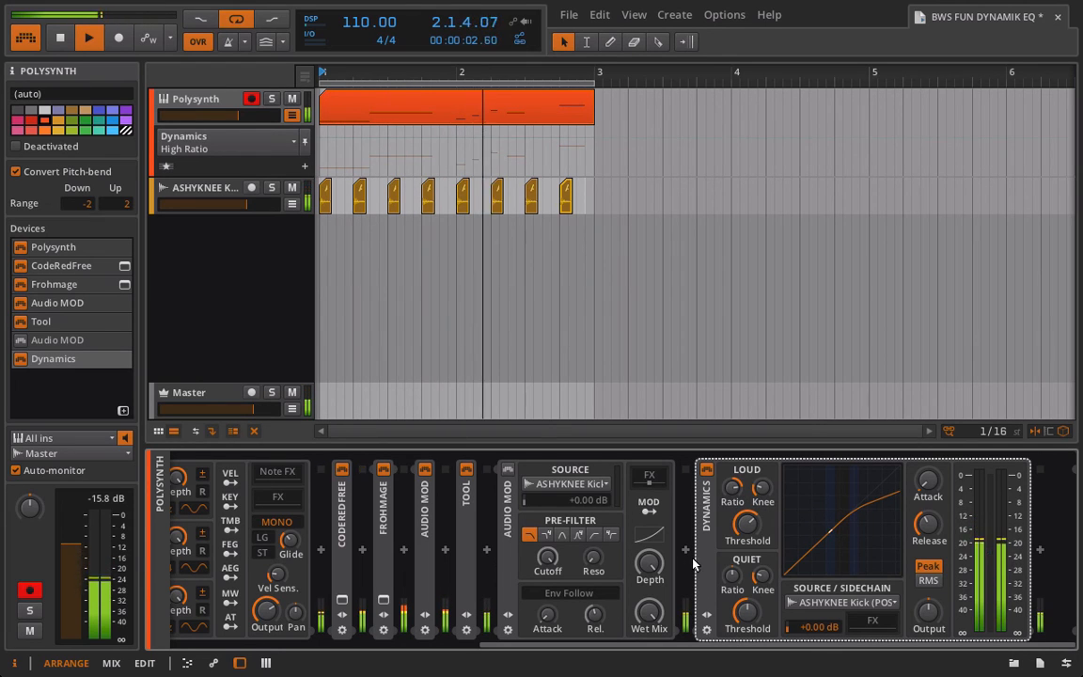
# - Turn the Audio MOD back on with its EQ-2 chain shown, and deactivate the Dynamics device
pyautogui.click(508, 513)
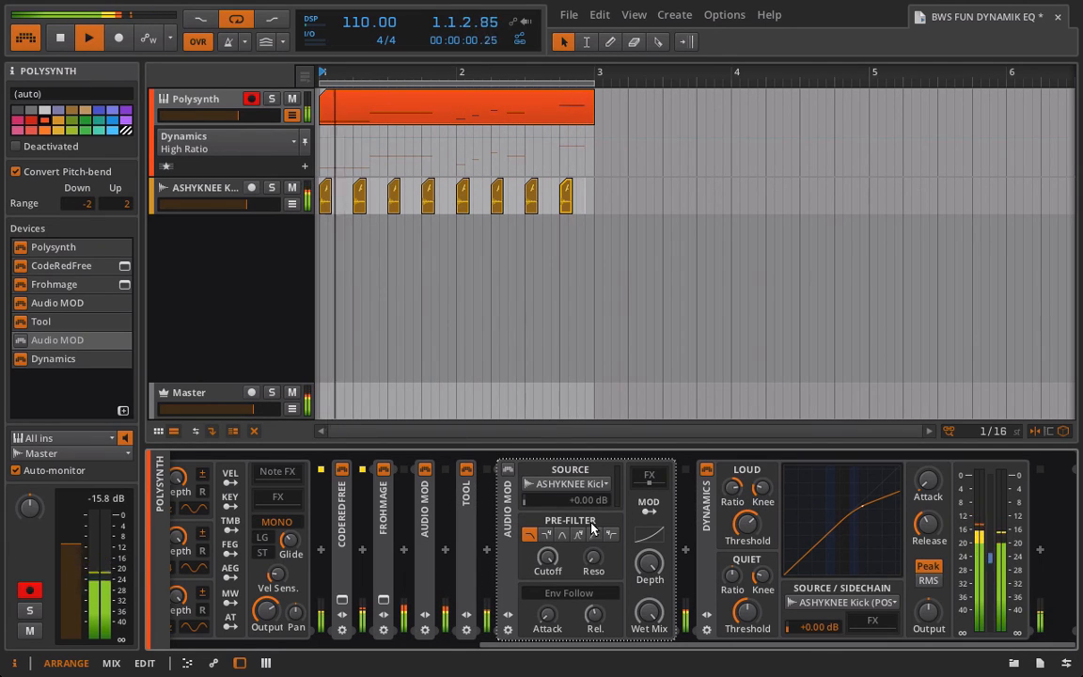
pyautogui.click(505, 468)
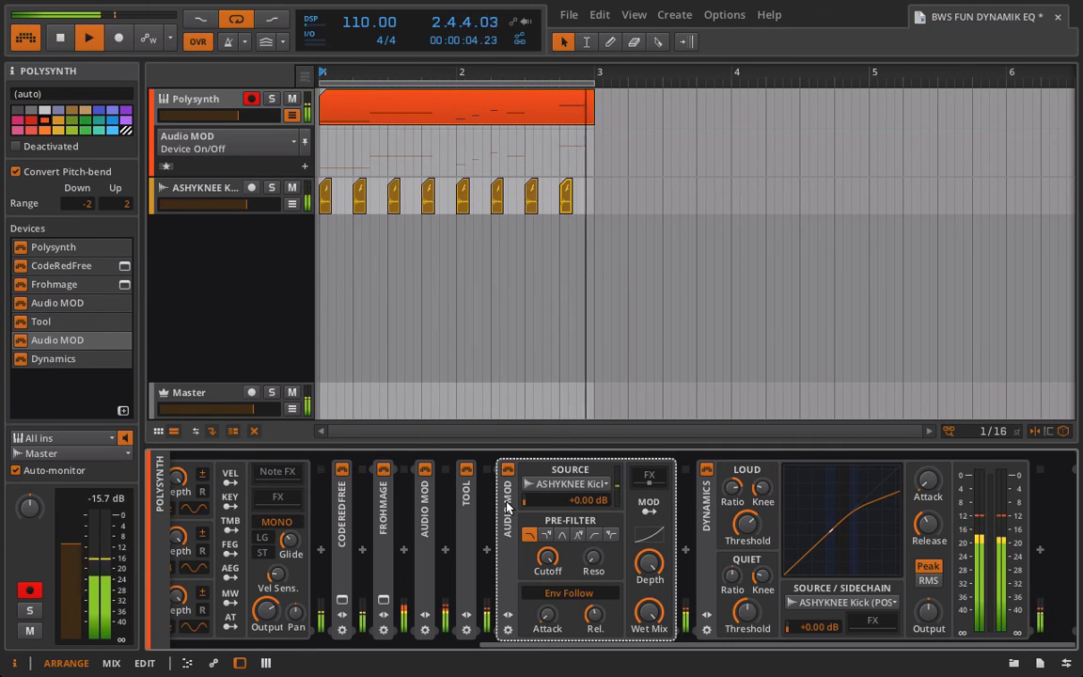
pyautogui.click(707, 508)
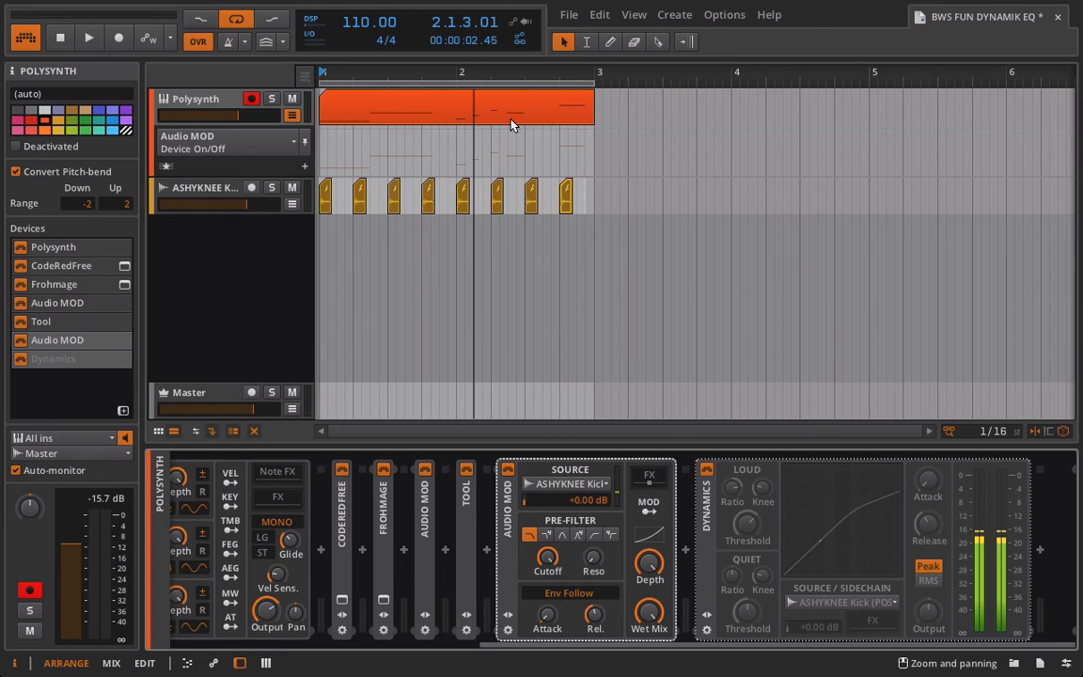
pyautogui.click(664, 482)
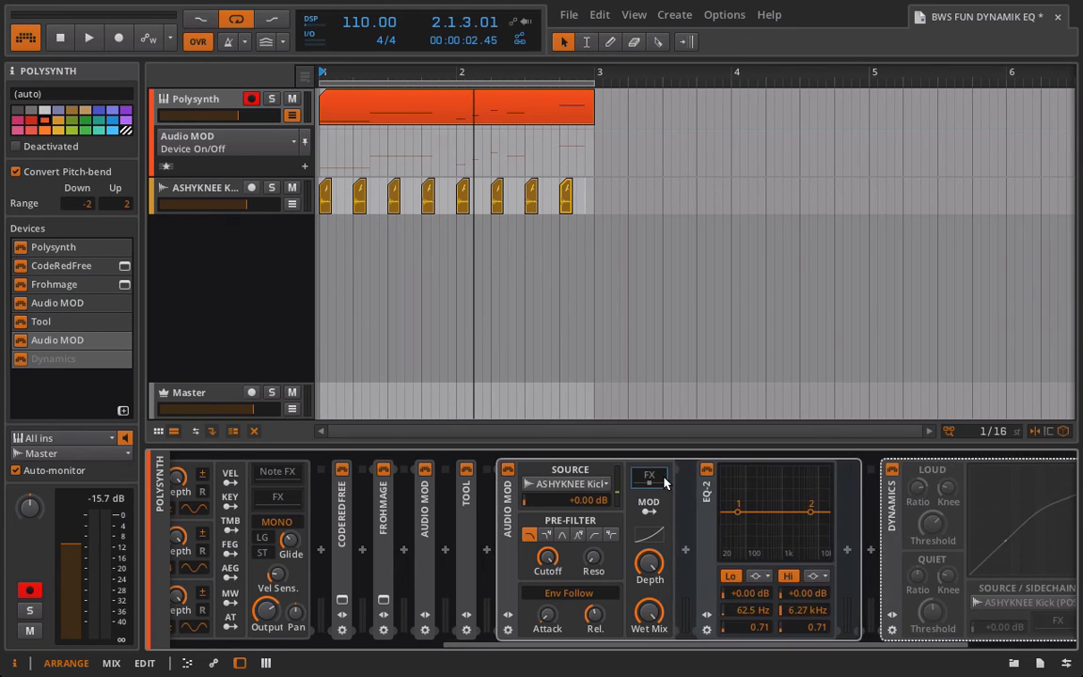